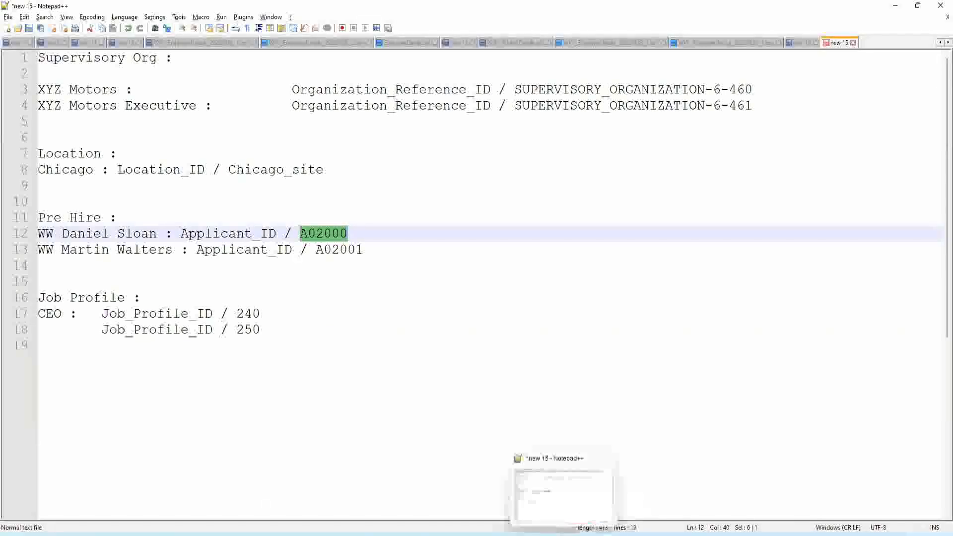
# Switch to the Hire_Employee_Template workbook in Excel and enter the first pre-hire's applicant ID as the Spreadsheet Key in cell B6
pyautogui.click(546, 535)
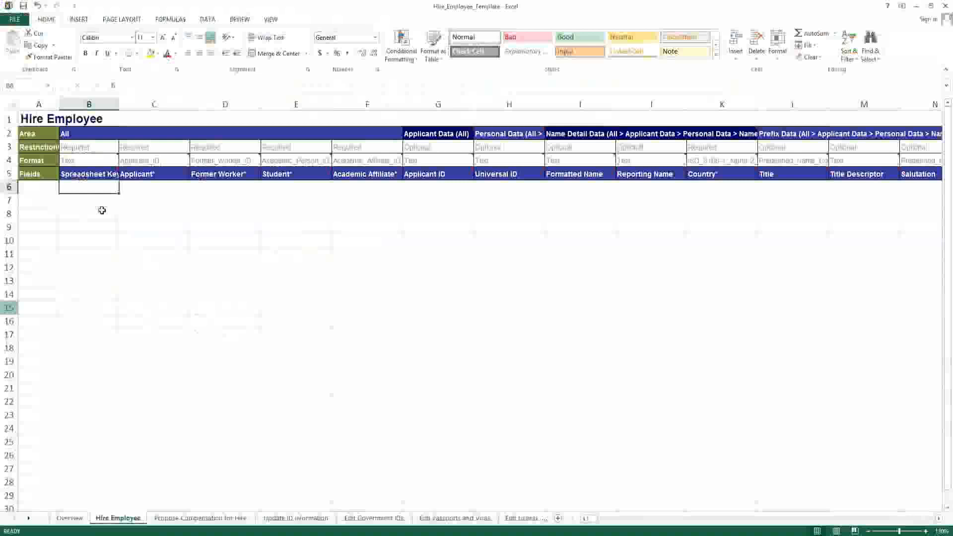
pyautogui.doubleClick(91, 185)
pyautogui.write('A02000')
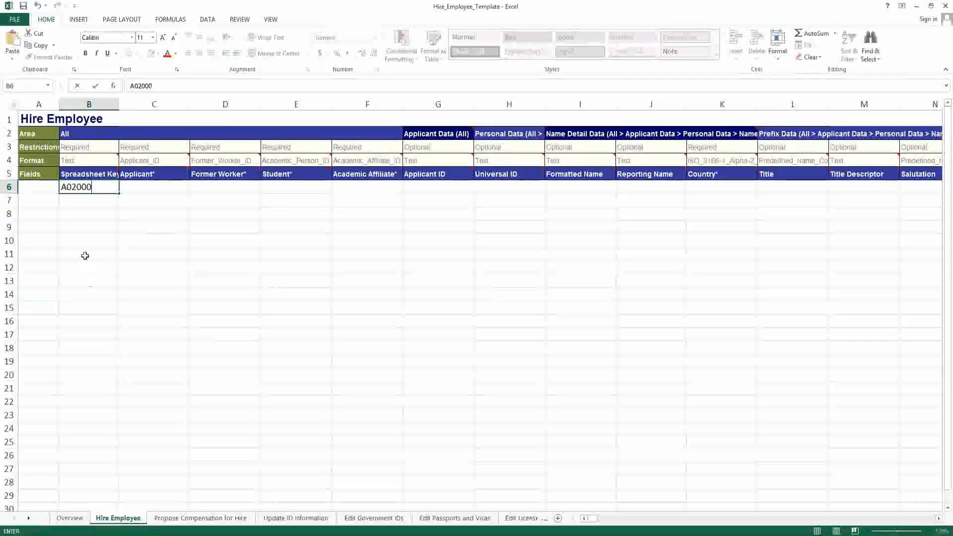
pyautogui.click(85, 240)
pyautogui.click(86, 197)
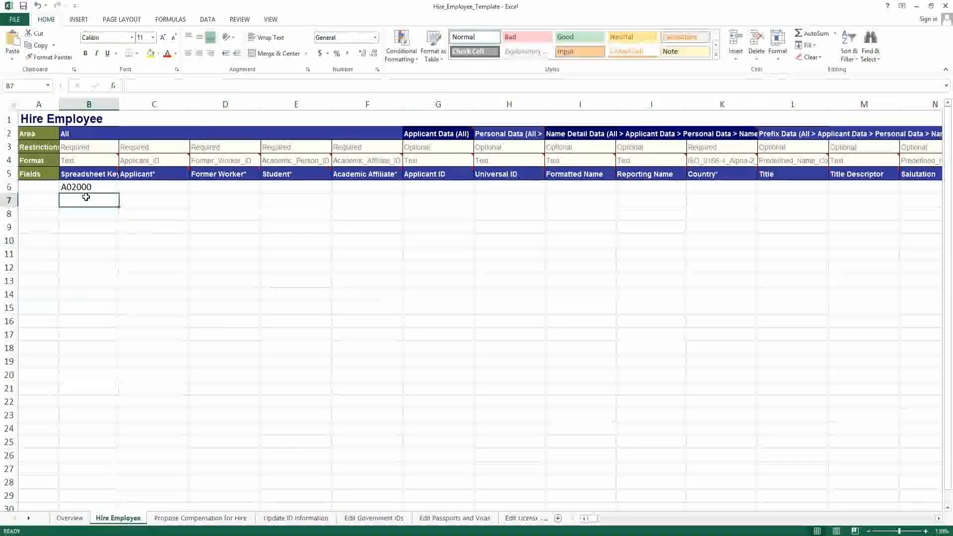
# Try the same applicant ID as the Spreadsheet Key on the Propose Compensation for Hire sheet, clear it, and return to Hire Employee
pyautogui.click(200, 518)
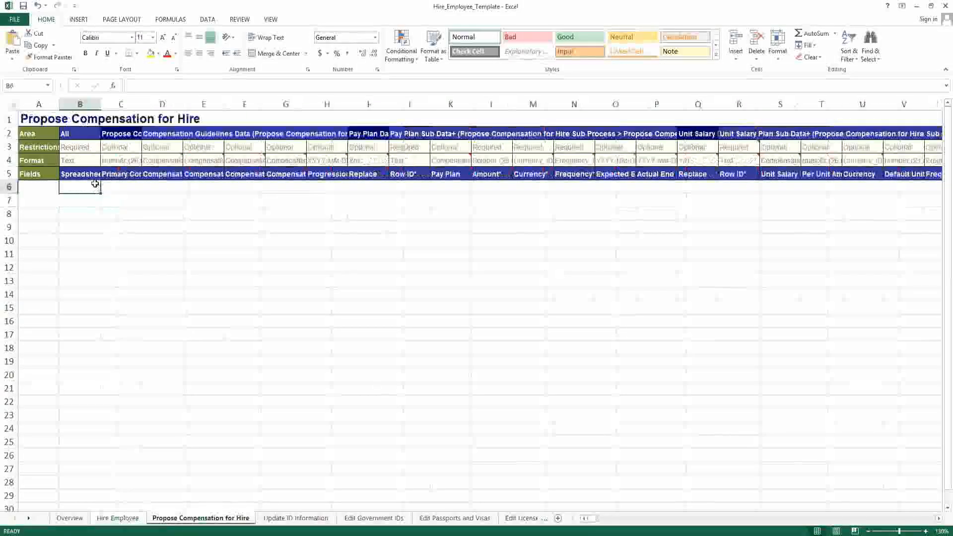
pyautogui.write('A02000')
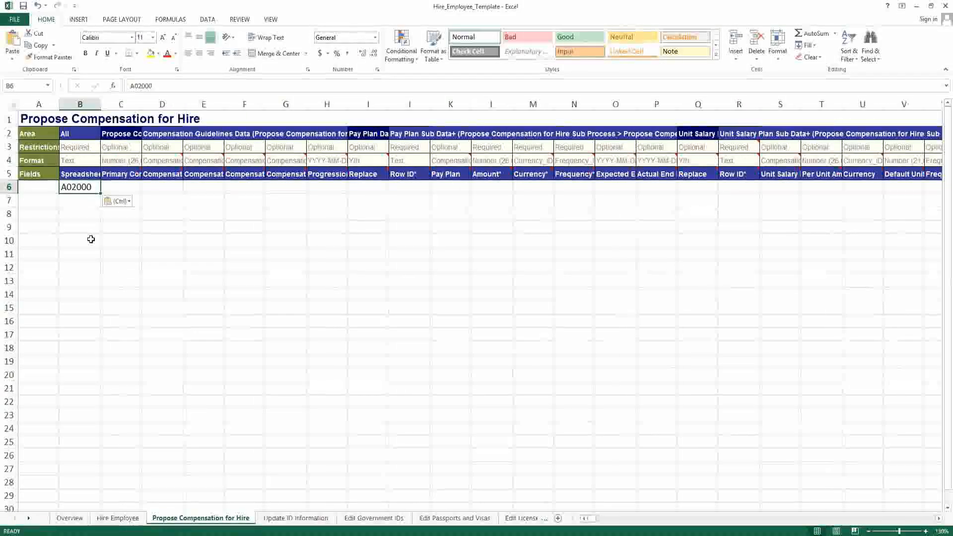
pyautogui.click(91, 240)
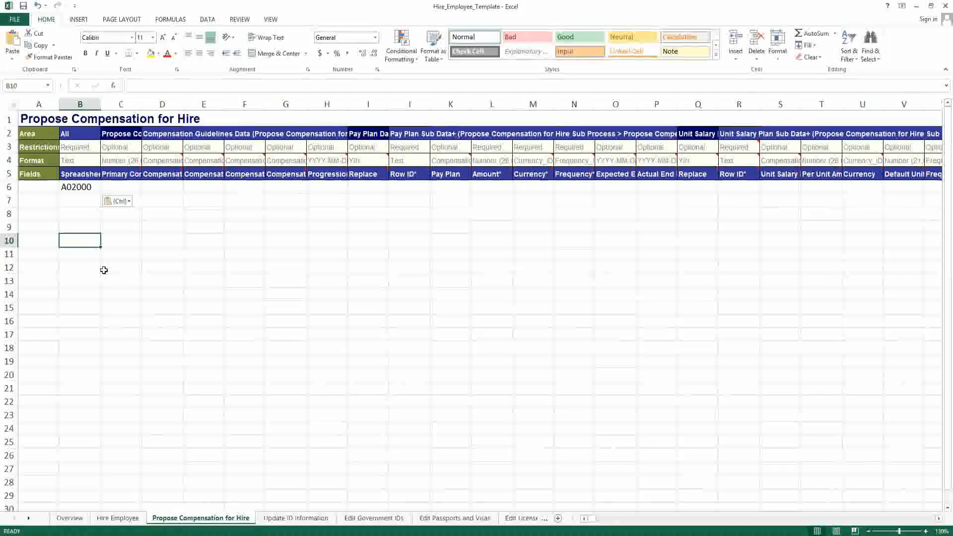
pyautogui.click(88, 184)
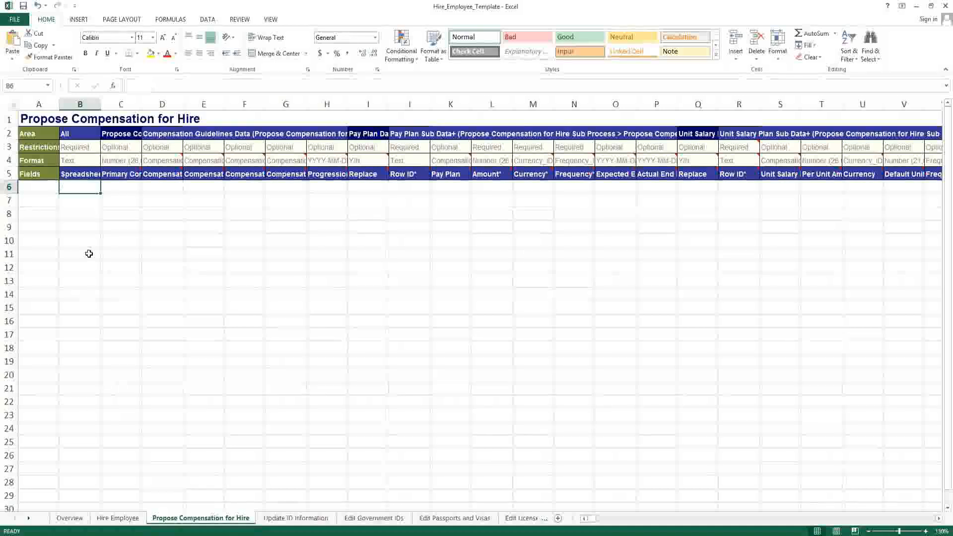
pyautogui.click(117, 518)
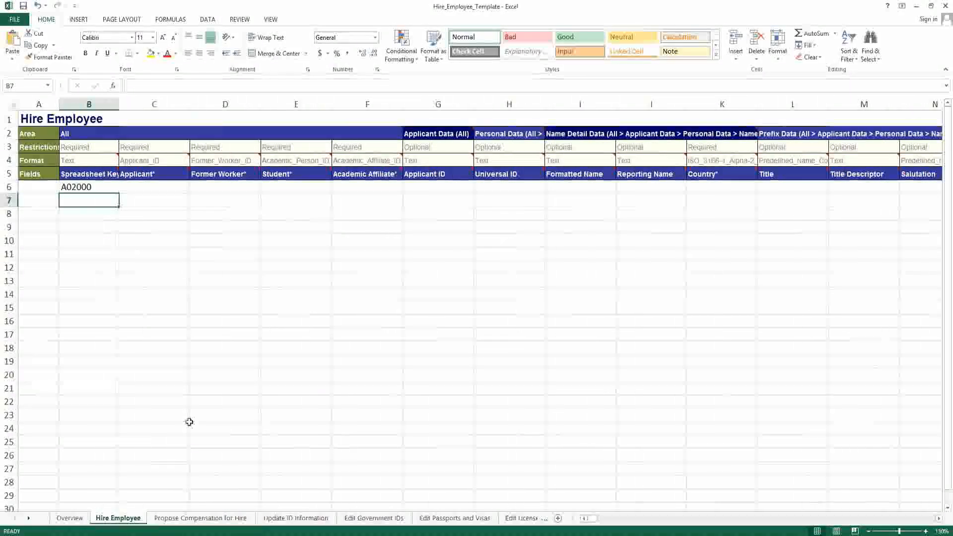
# Check the Applicant column's format and copy the first pre-hire's applicant ID from the Notepad++ notes
pyautogui.click(141, 188)
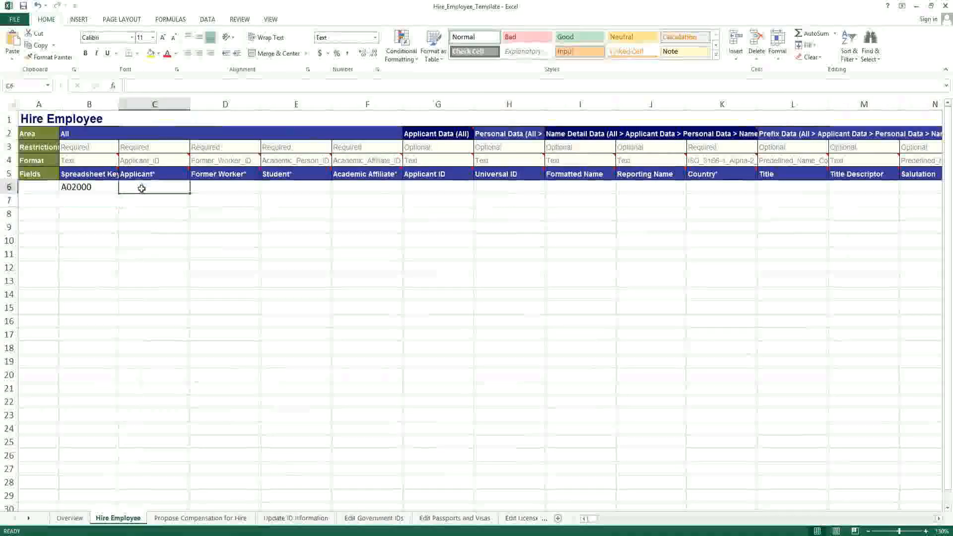
pyautogui.click(164, 159)
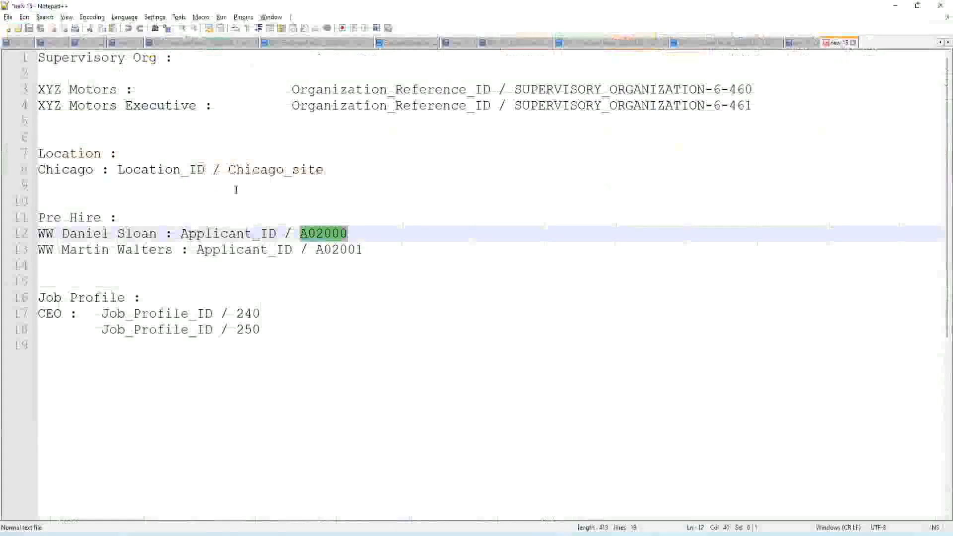
pyautogui.hotkey('alt', 'Tab')
pyautogui.click(230, 244)
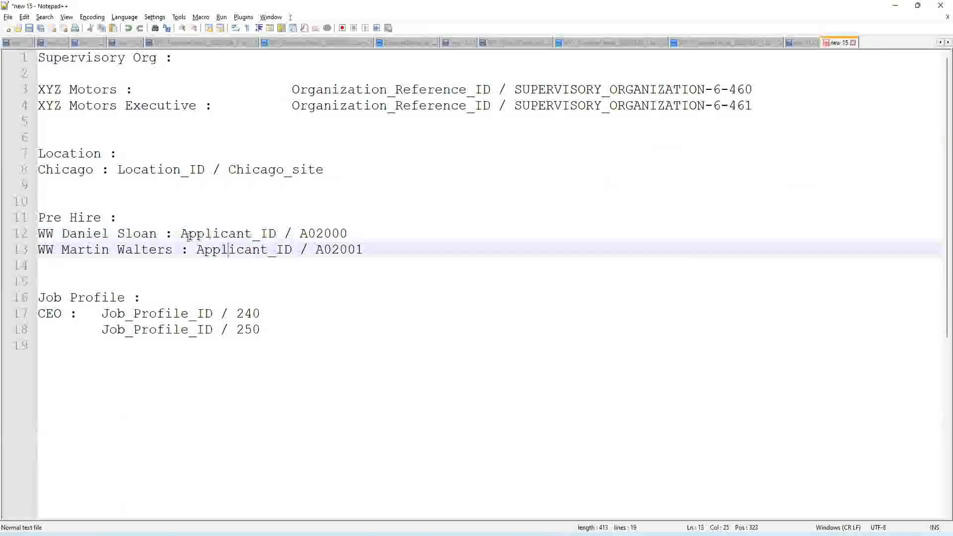
pyautogui.moveTo(181, 233); pyautogui.dragTo(275, 234)
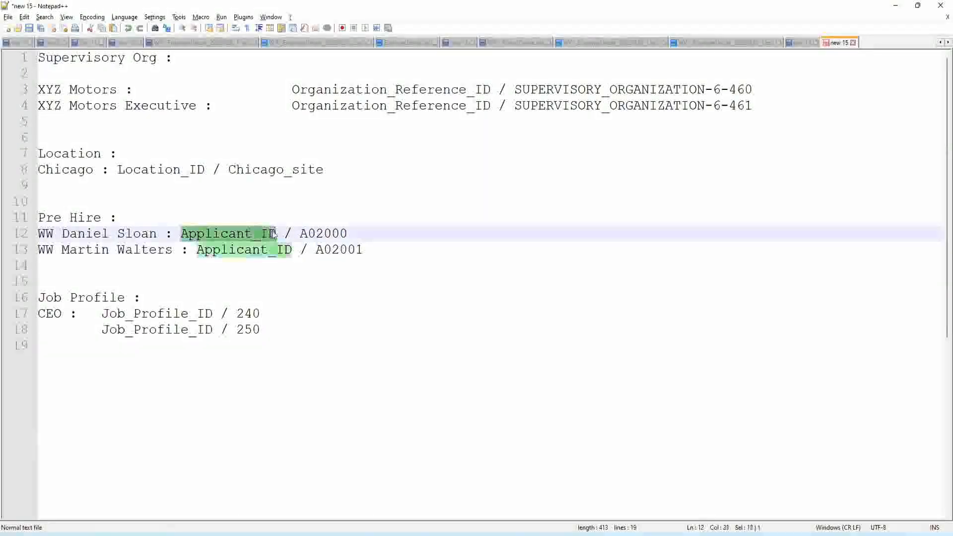
pyautogui.doubleClick(319, 232)
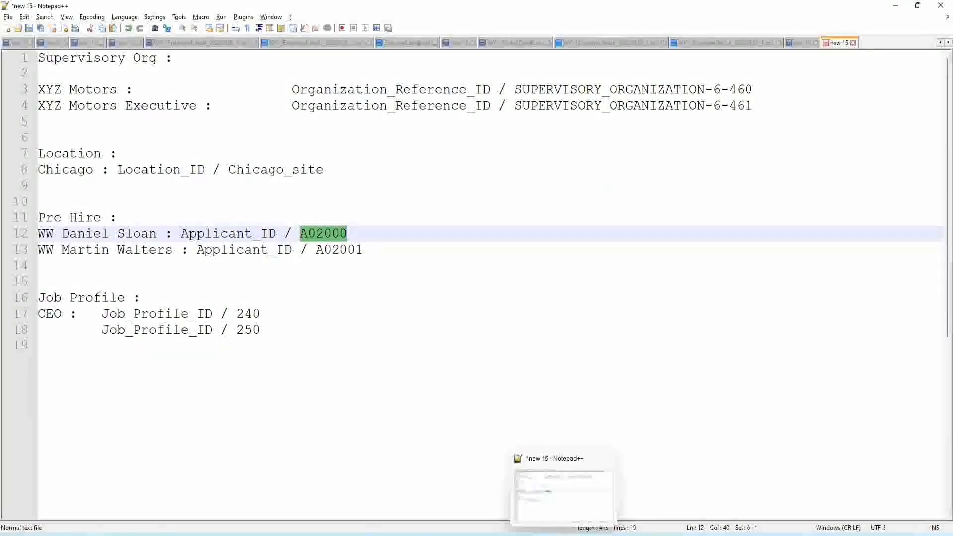
# Switch back to Excel and paste the copied applicant ID into the Applicant field in cell C6 of Hire Employee
pyautogui.click(542, 534)
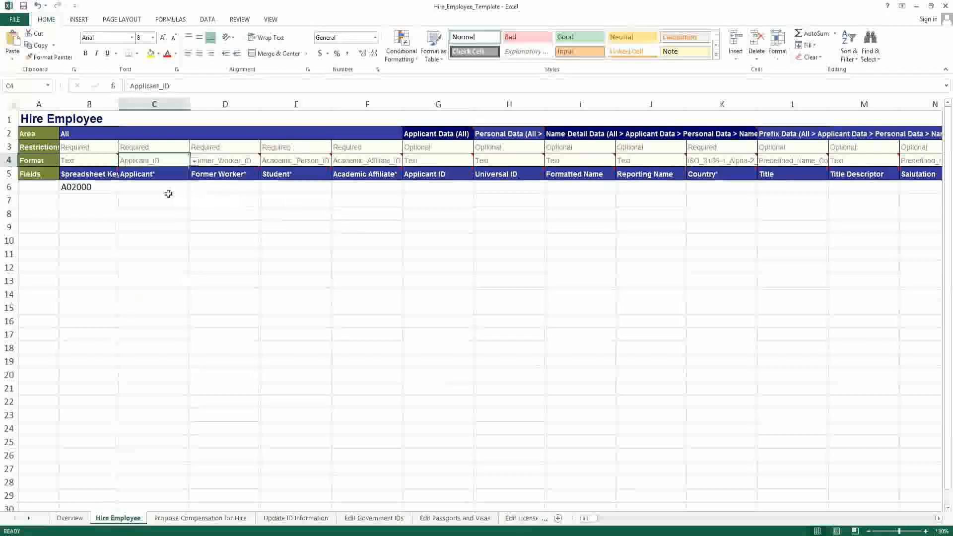
pyautogui.click(148, 186)
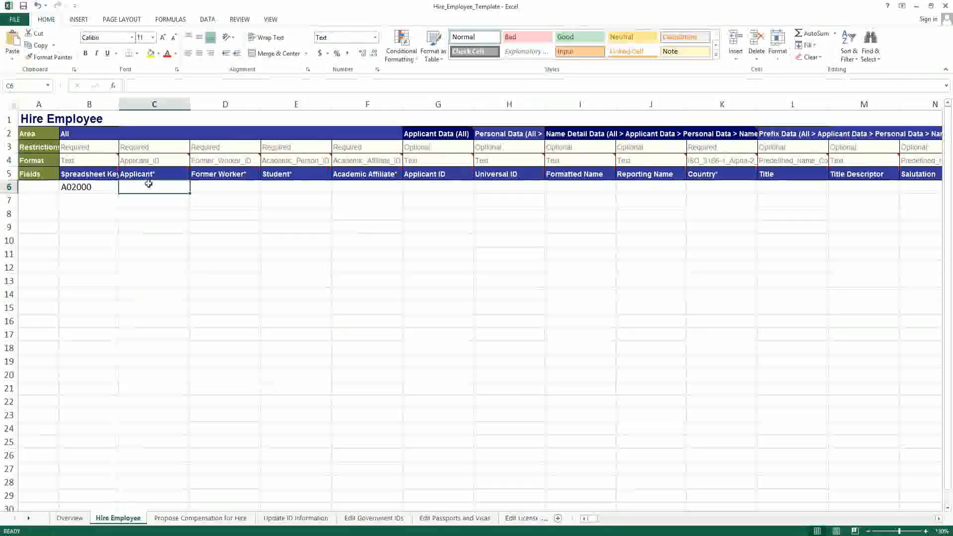
pyautogui.write('A02000')
pyautogui.click(162, 226)
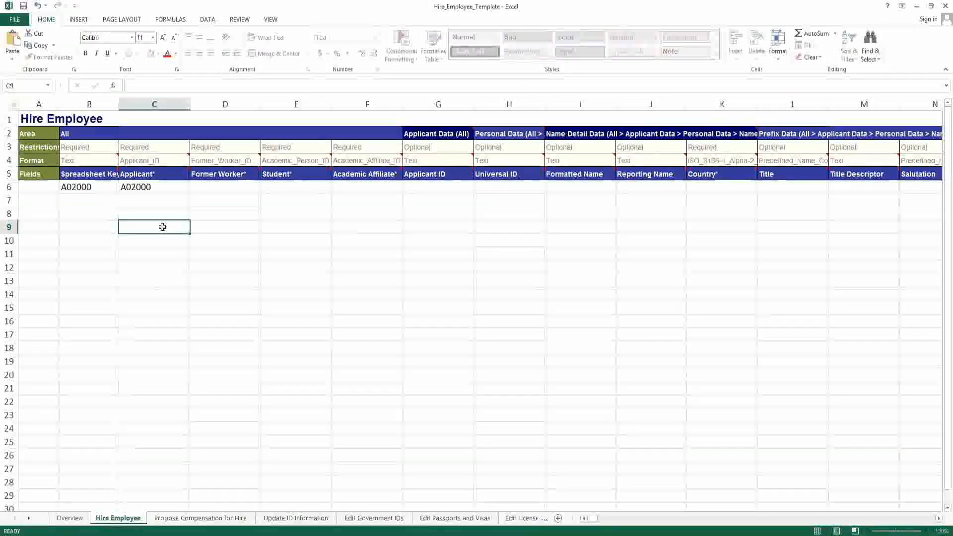
# Check which reference ID types the Applicant column's format in cell C4 offers, leaving Applicant_ID selected
pyautogui.click(175, 161)
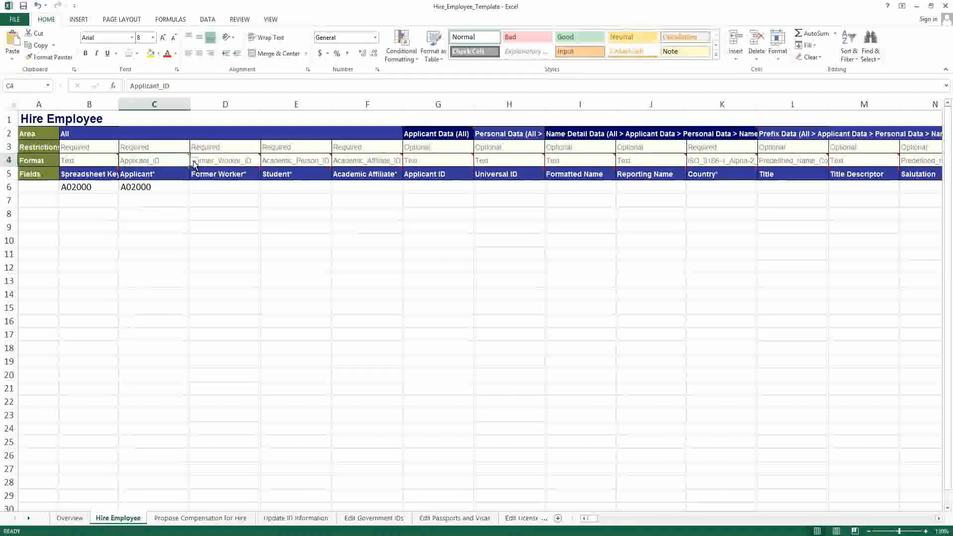
pyautogui.click(193, 162)
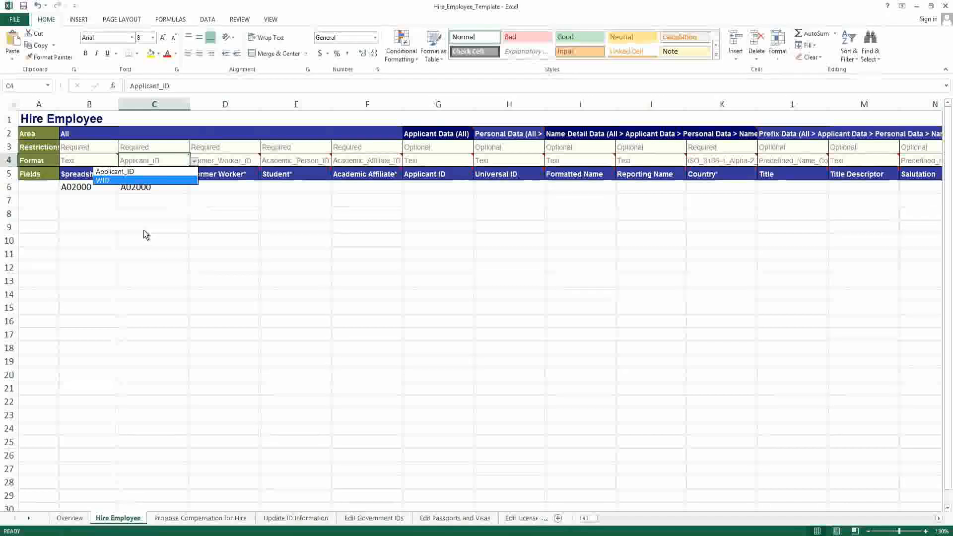
pyautogui.press('Escape')
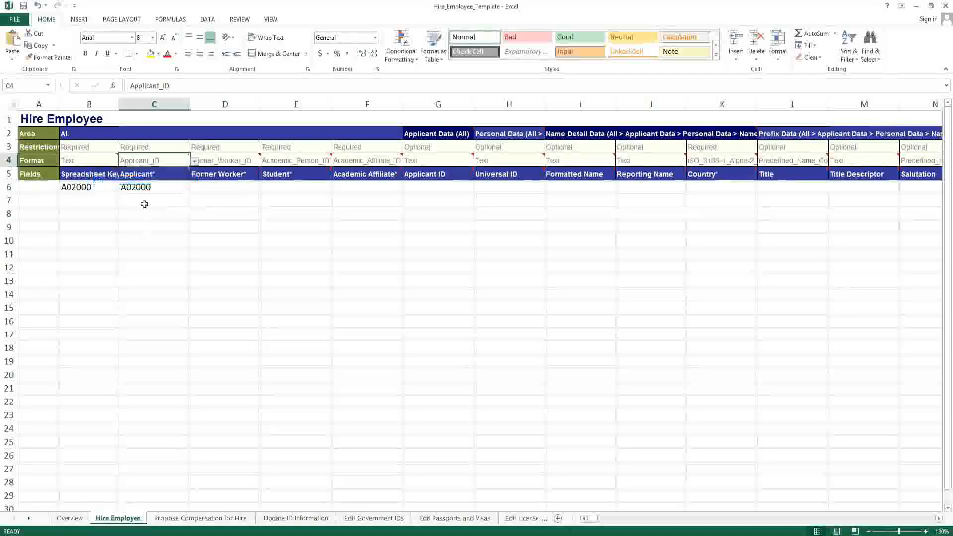
pyautogui.click(148, 190)
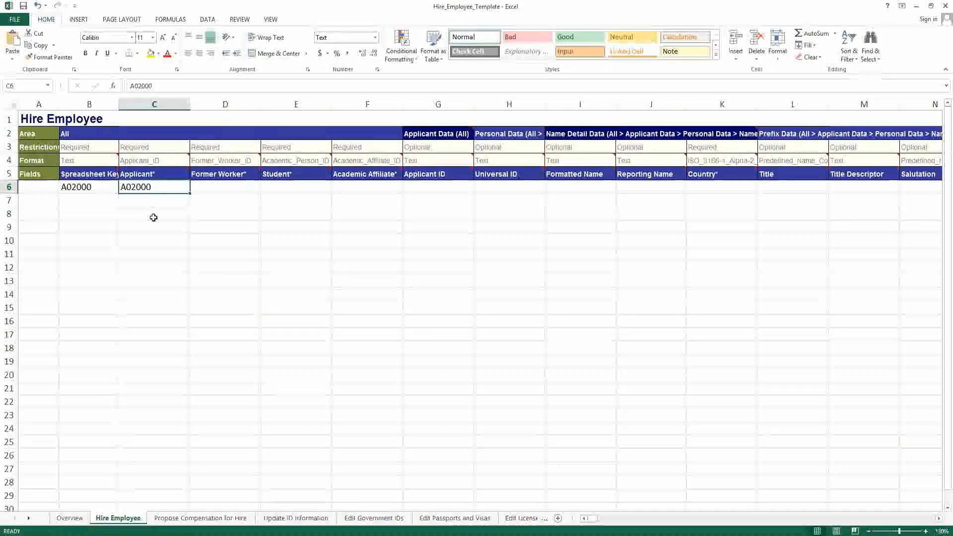
# Examine the Former Worker, Student and Academic Affiliate fields in row 6, and the Applicant ID column with its field note
pyautogui.click(221, 187)
pyautogui.click(283, 185)
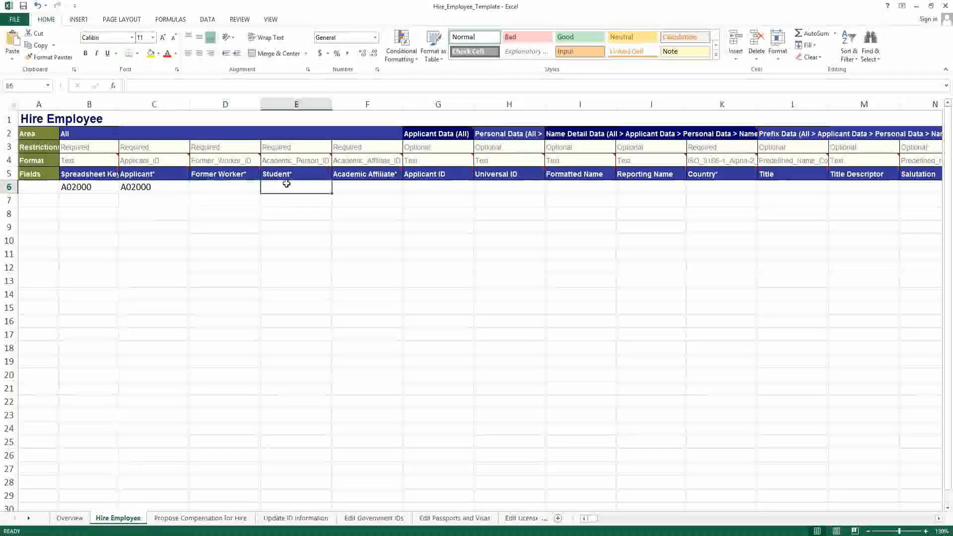
pyautogui.click(382, 186)
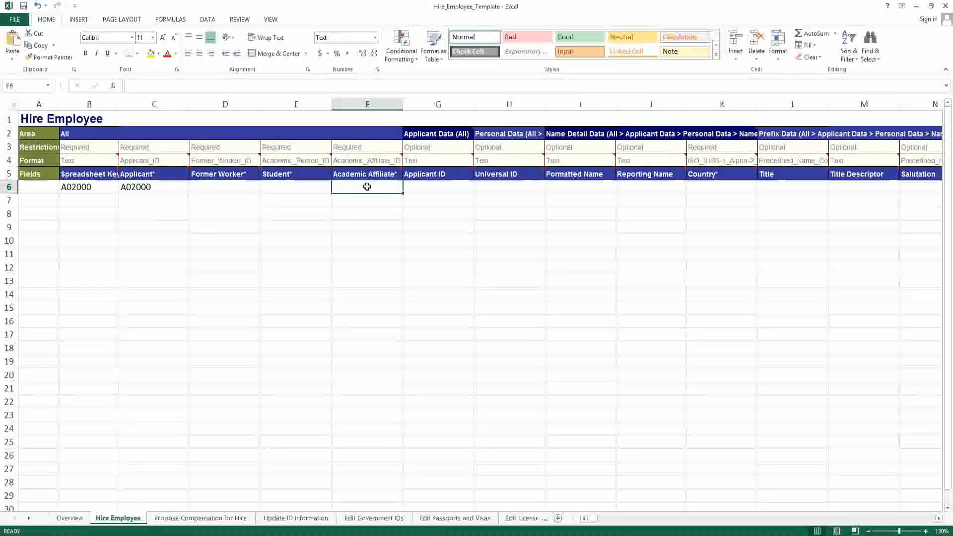
pyautogui.click(424, 188)
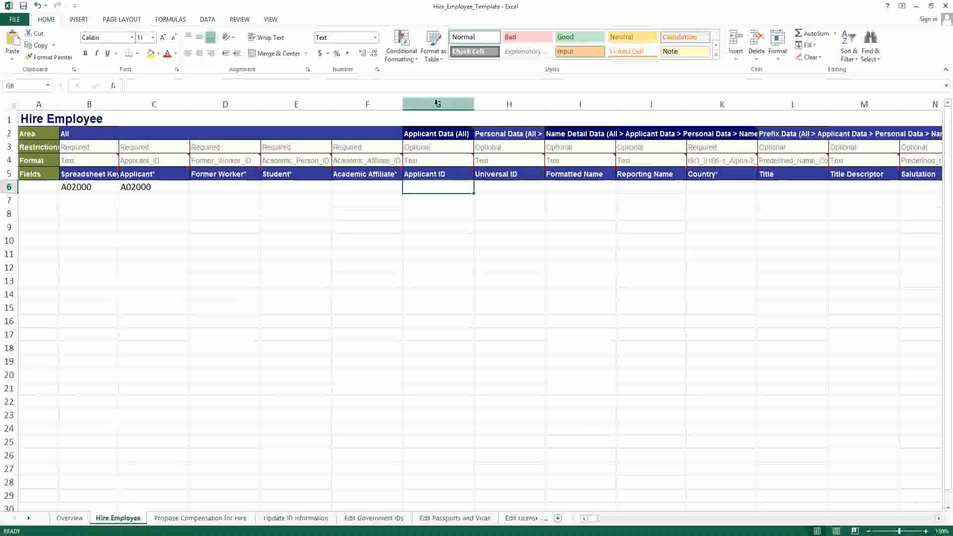
pyautogui.click(440, 132)
pyautogui.click(438, 103)
pyautogui.rightClick(438, 104)
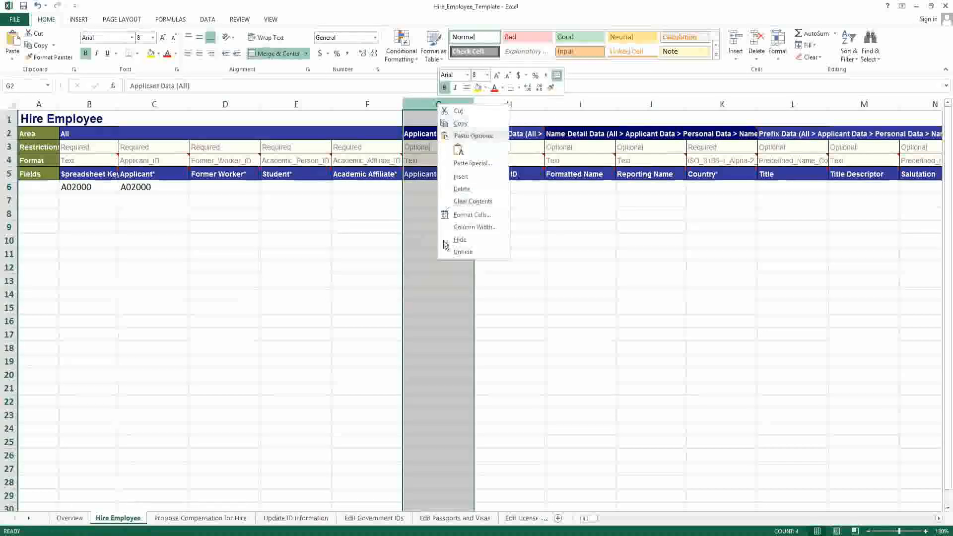
pyautogui.press('Escape')
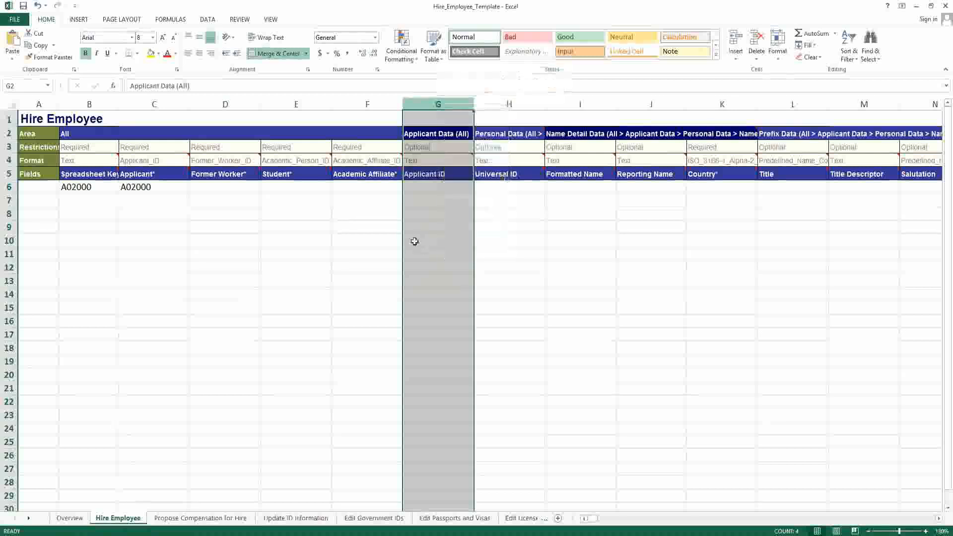
pyautogui.click(407, 187)
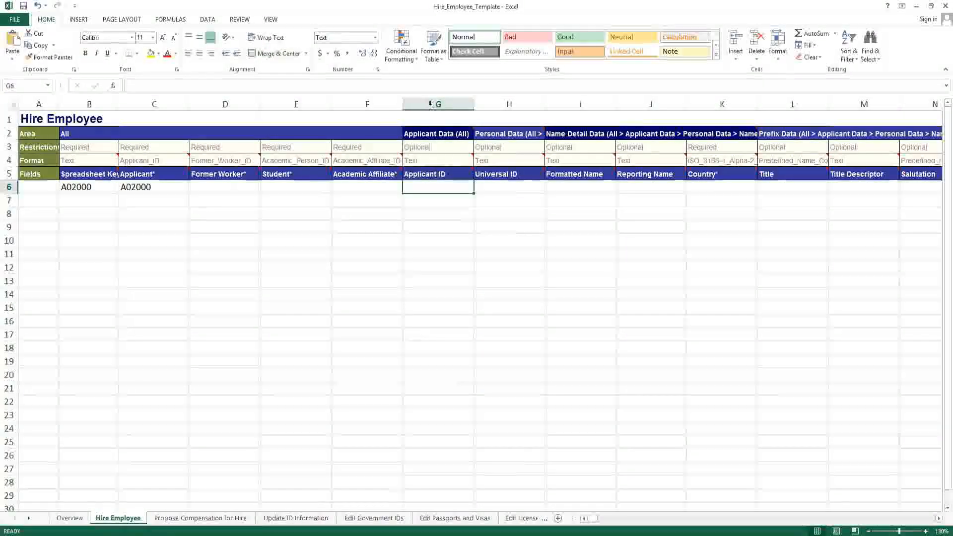
pyautogui.click(430, 103)
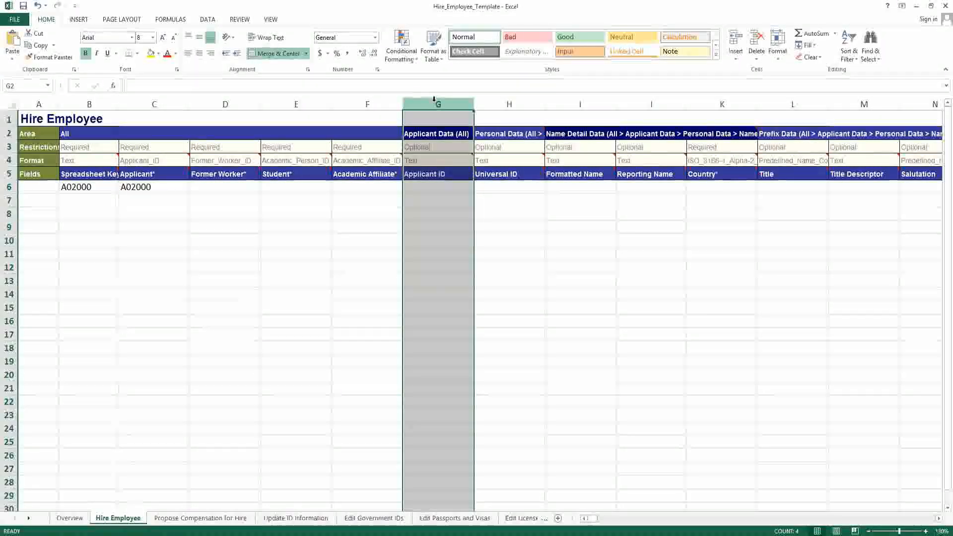
pyautogui.moveTo(440, 172)
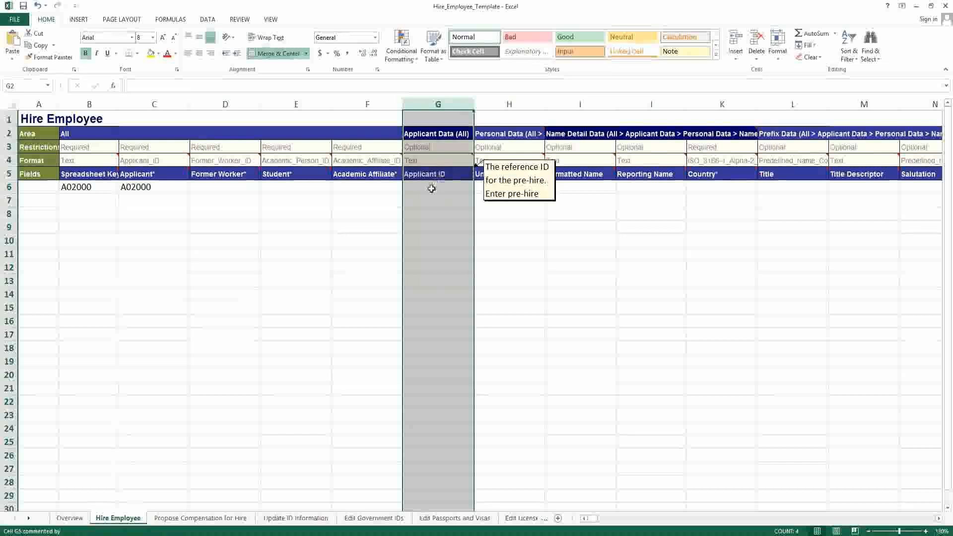
pyautogui.click(431, 188)
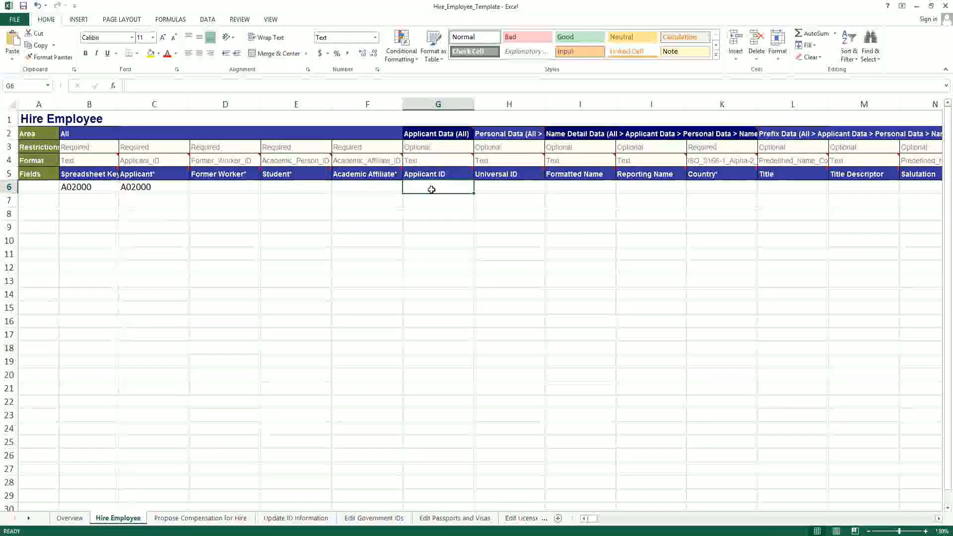
# Read the area headings and notes in row 2 for Name Detail Data, Applicant Data and Personal Data
pyautogui.click(578, 132)
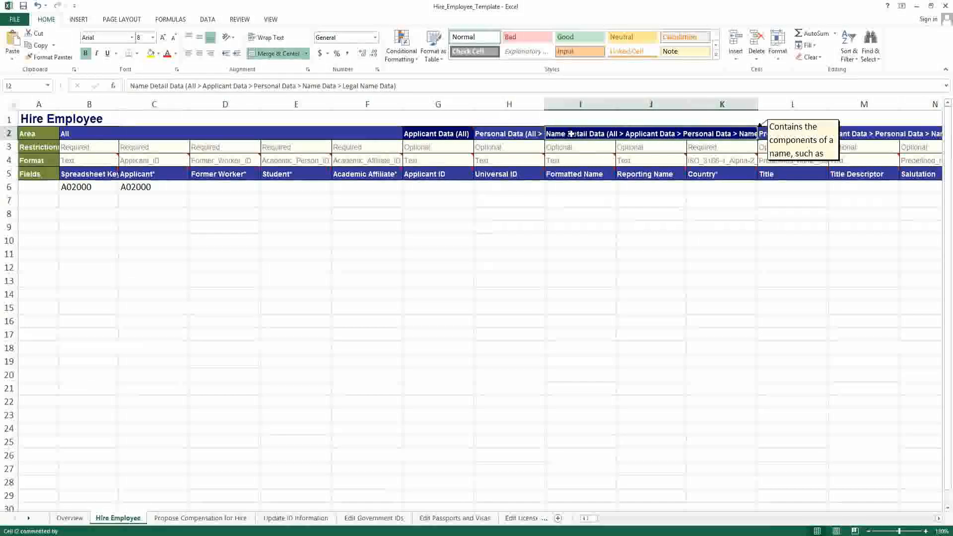
pyautogui.moveTo(570, 134); pyautogui.dragTo(570, 161)
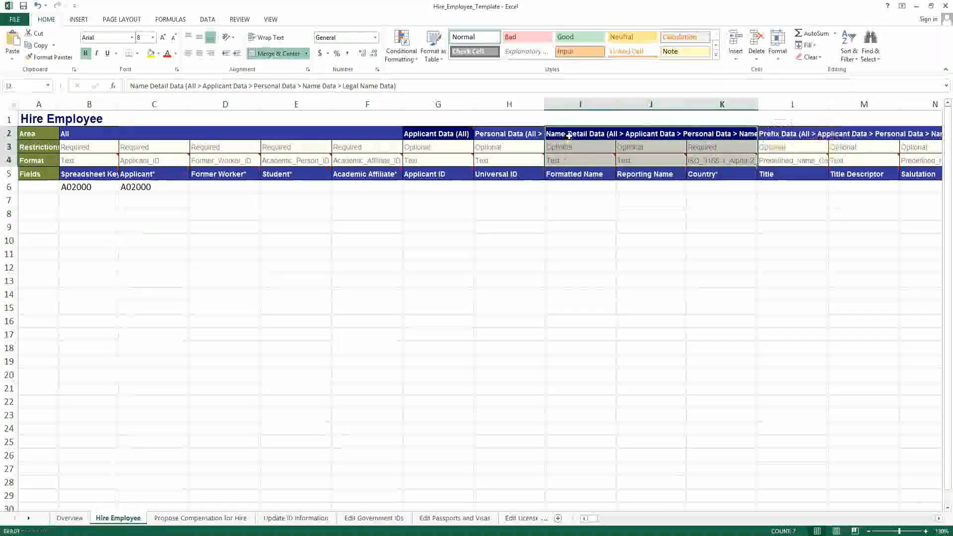
pyautogui.click(569, 136)
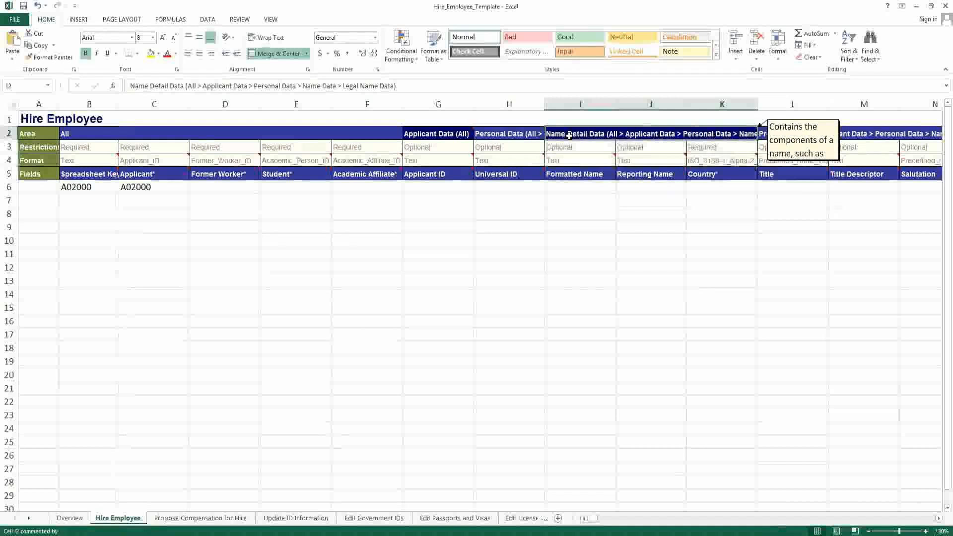
pyautogui.click(440, 136)
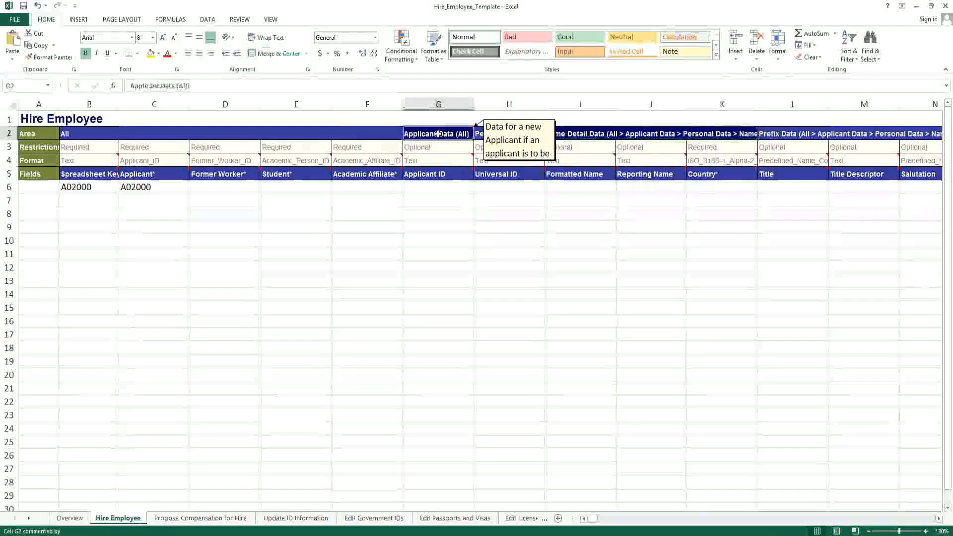
pyautogui.click(503, 135)
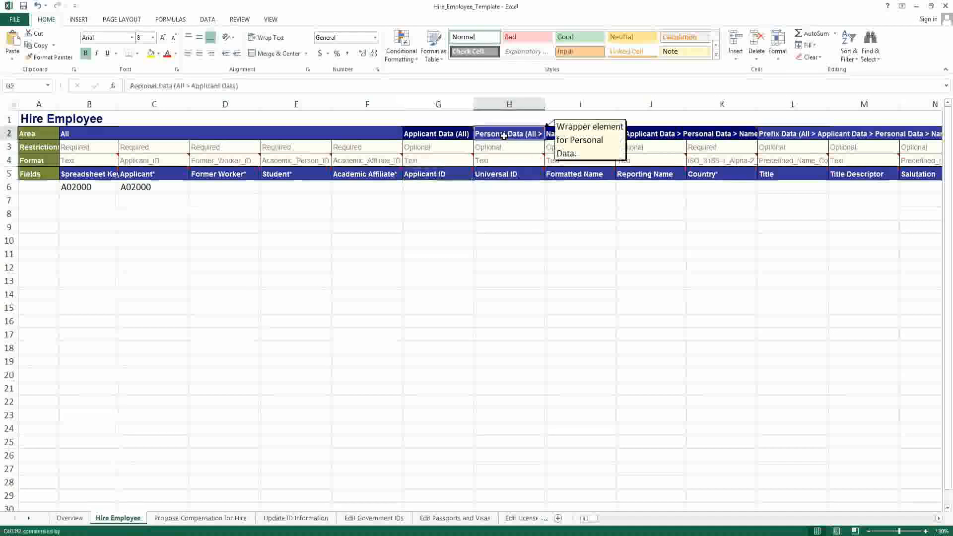
pyautogui.click(566, 133)
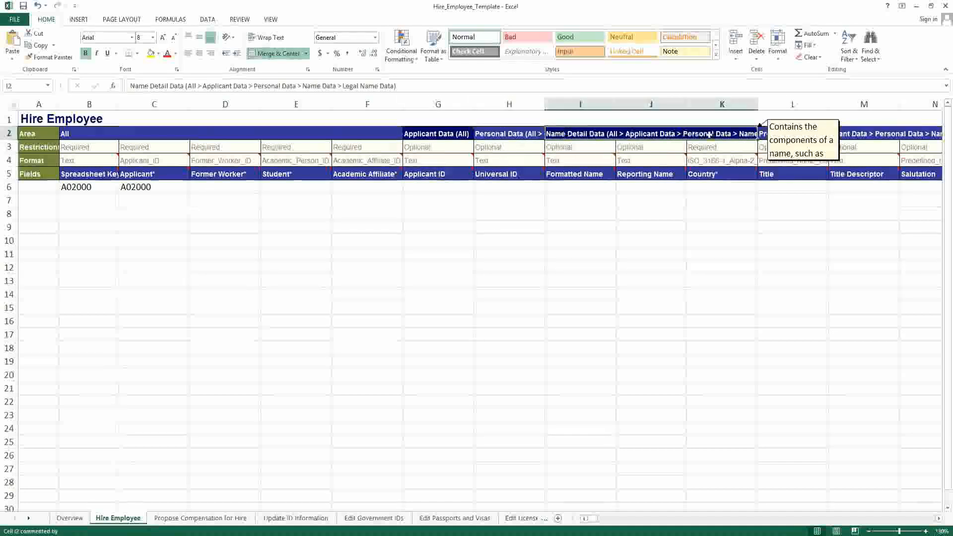
# Hide columns G through AW, from Applicant ID to the preferred-name Tertiary Last Name field
pyautogui.moveTo(590, 134); pyautogui.dragTo(585, 175)
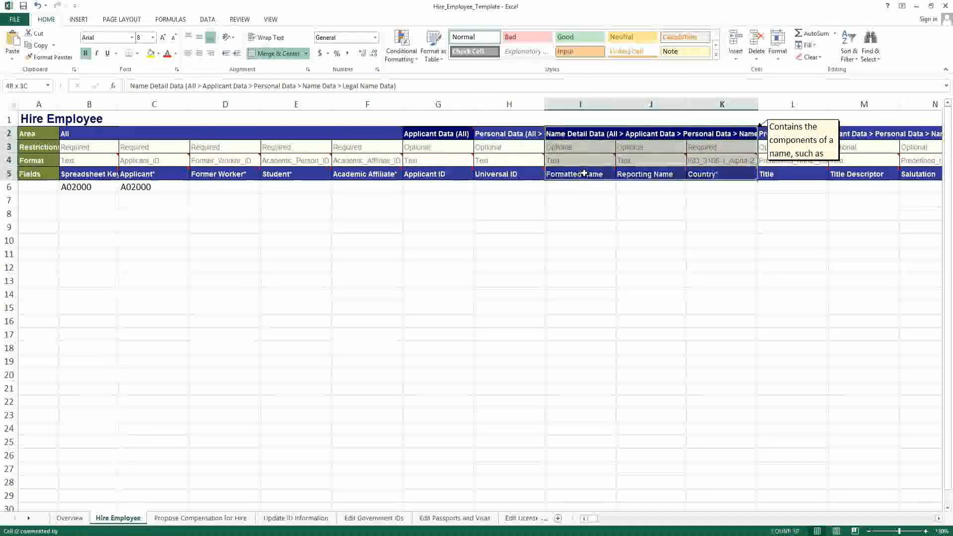
pyautogui.click(437, 212)
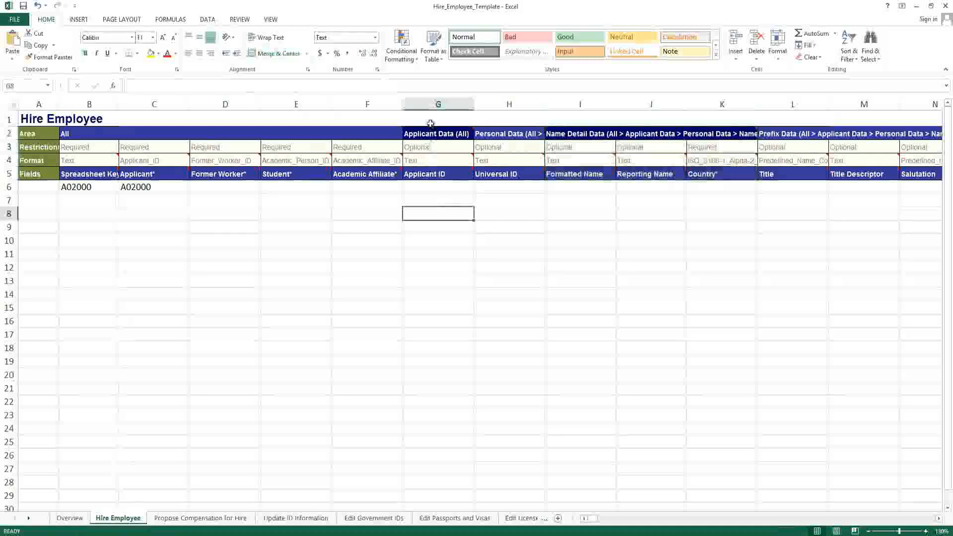
pyautogui.moveTo(437, 104); pyautogui.dragTo(783, 118)
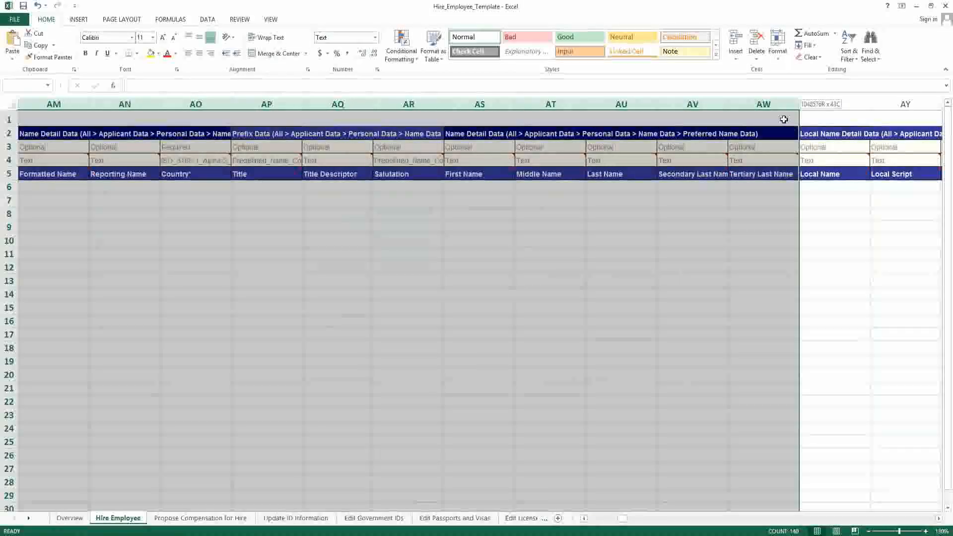
pyautogui.rightClick(755, 103)
pyautogui.click(777, 238)
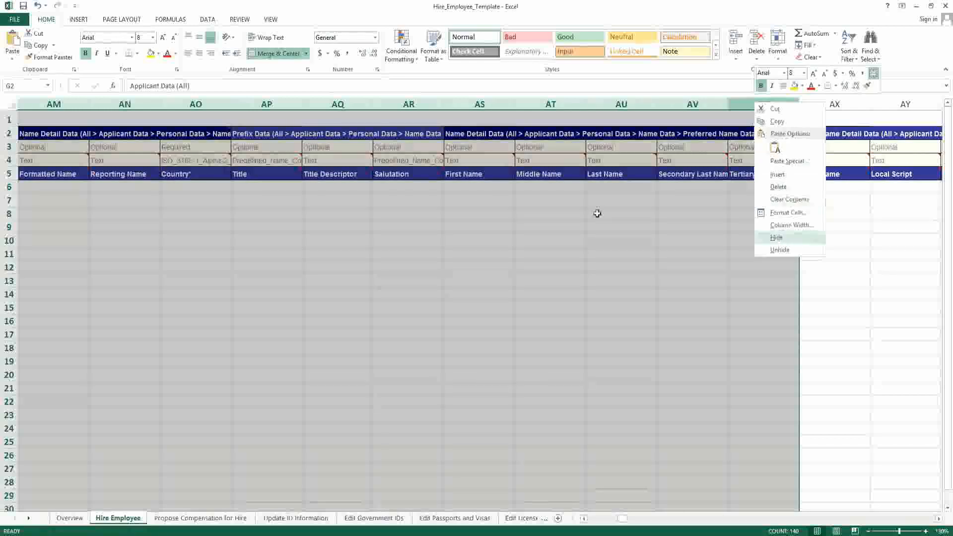
pyautogui.click(277, 213)
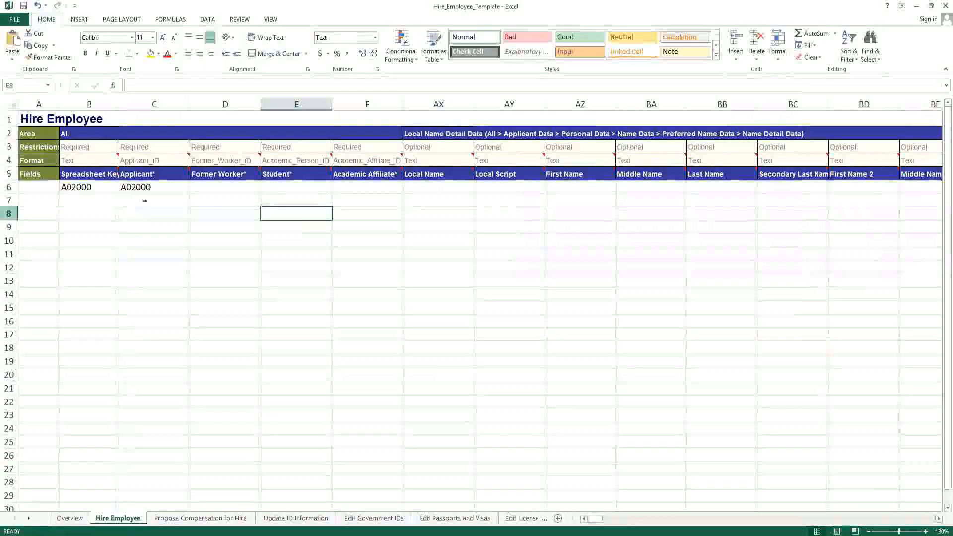
# Search the sheet for "Organization" to locate the Organization field in column OF, and check its format in cell OF4
pyautogui.click(285, 187)
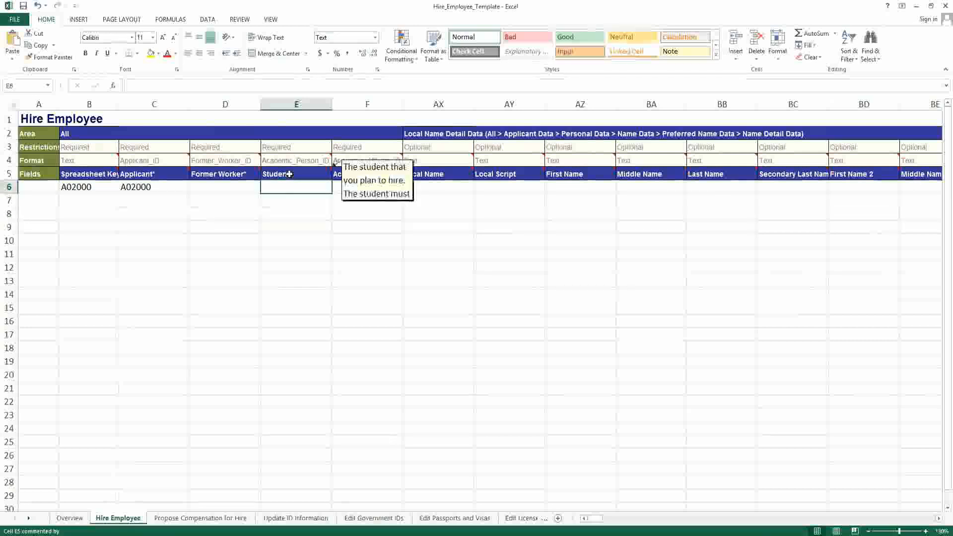
pyautogui.click(289, 174)
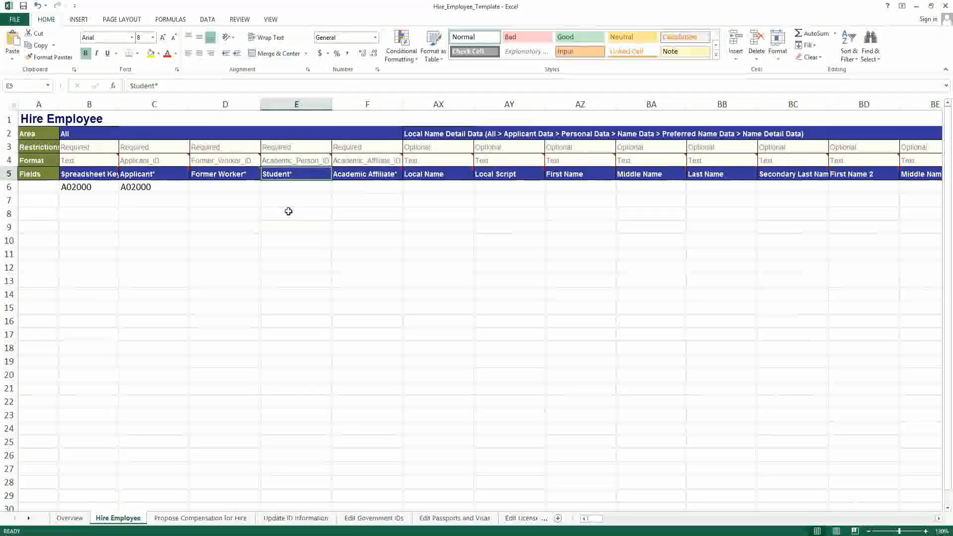
pyautogui.hotkey('ctrl', 'f')
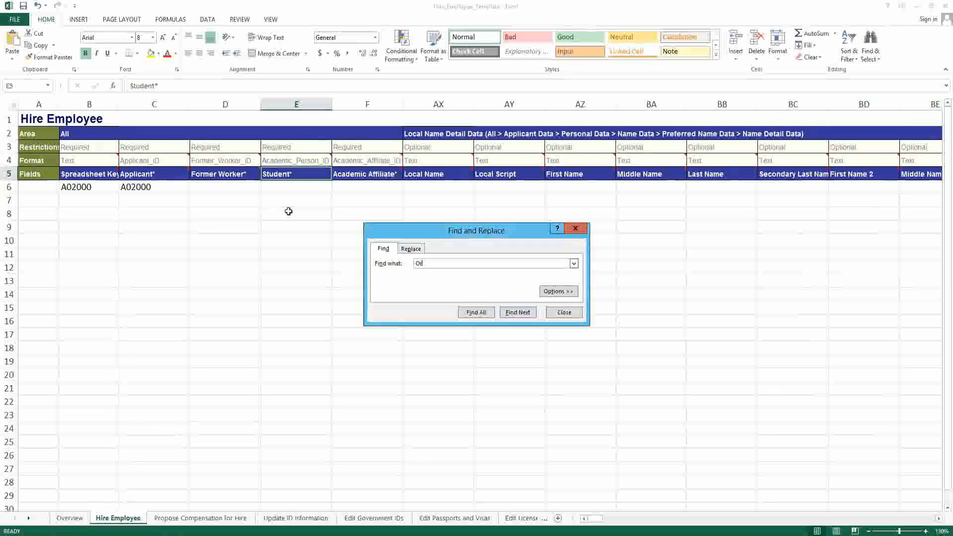
pyautogui.write('Organiz')
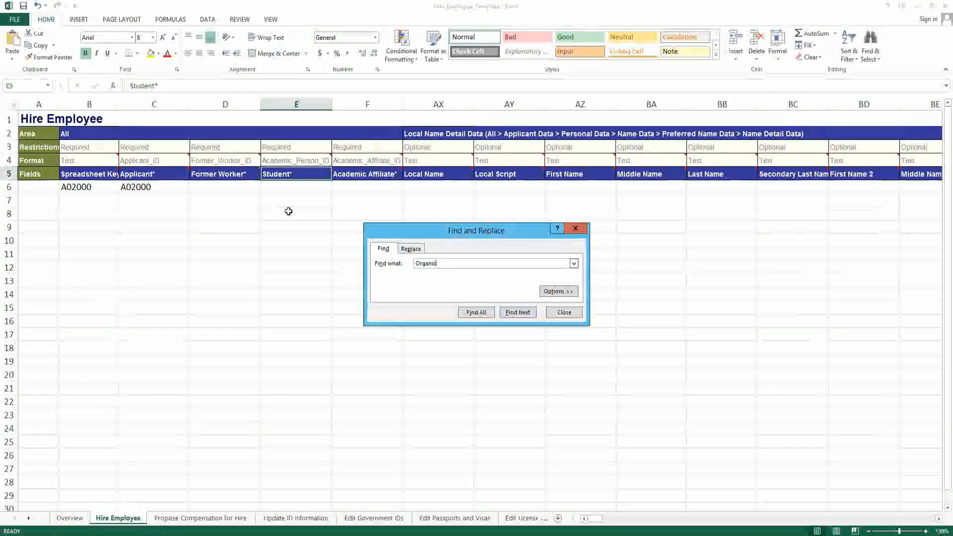
pyautogui.write('ation')
pyautogui.press('Return')
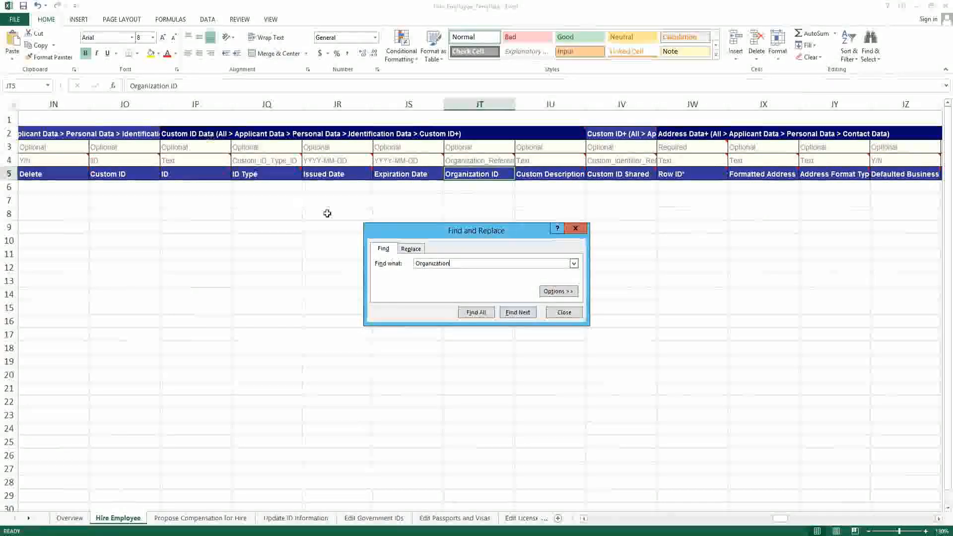
pyautogui.click(522, 314)
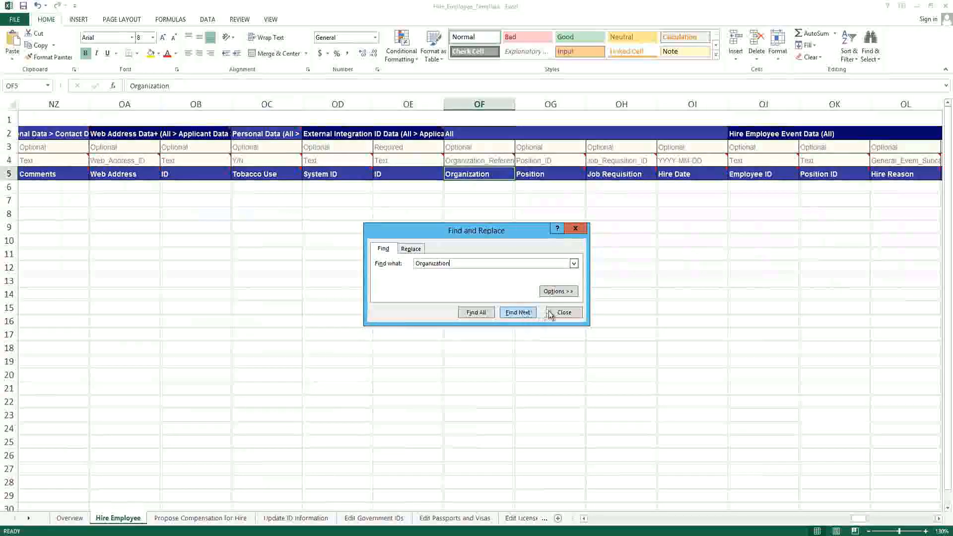
pyautogui.click(564, 312)
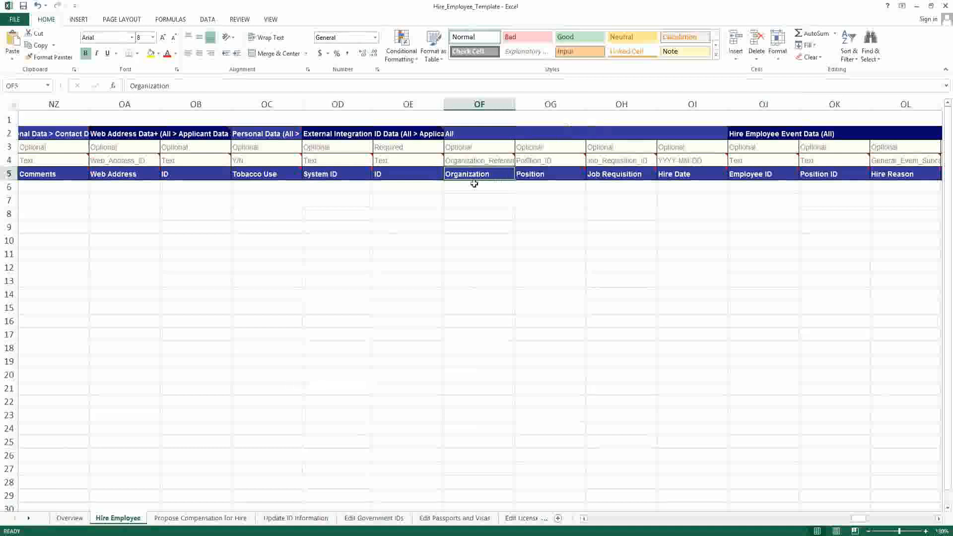
pyautogui.click(483, 160)
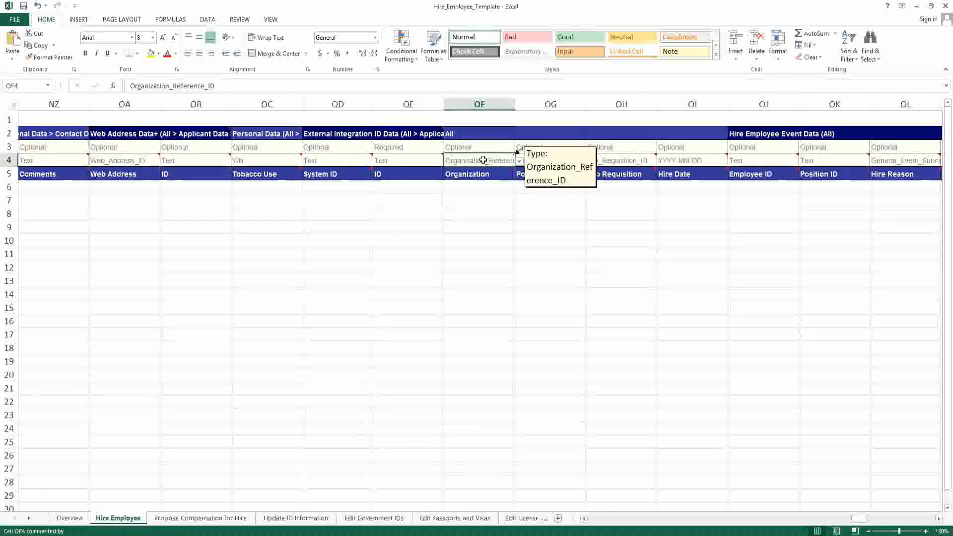
pyautogui.click(470, 188)
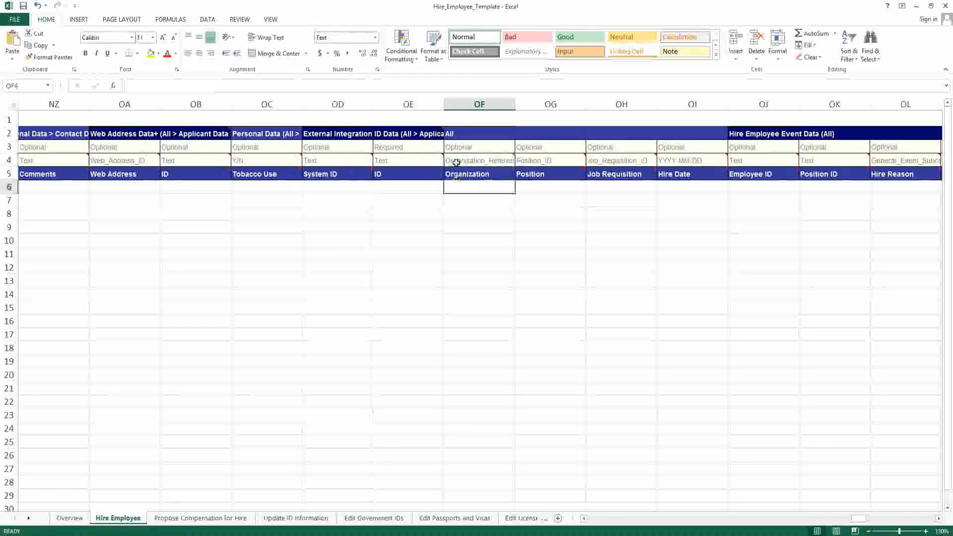
pyautogui.click(480, 104)
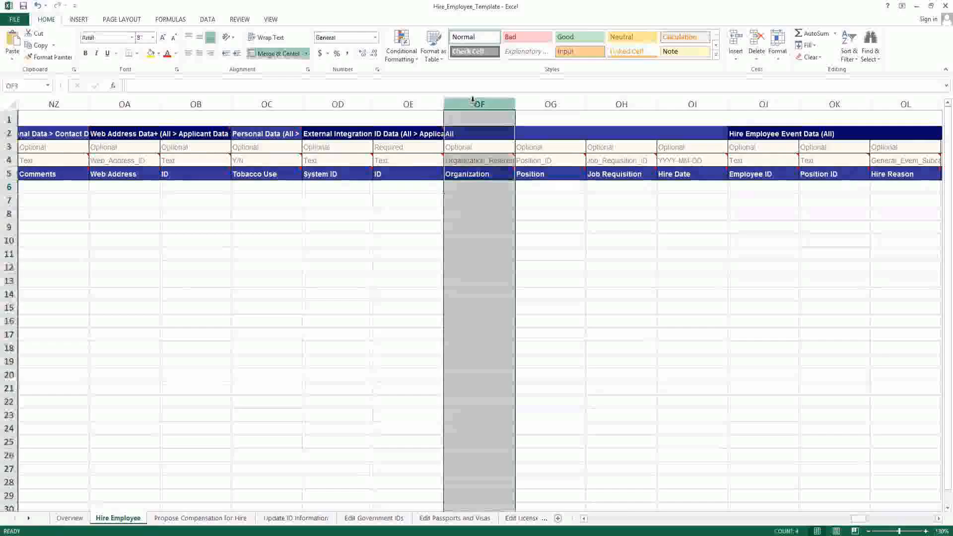
pyautogui.click(410, 102)
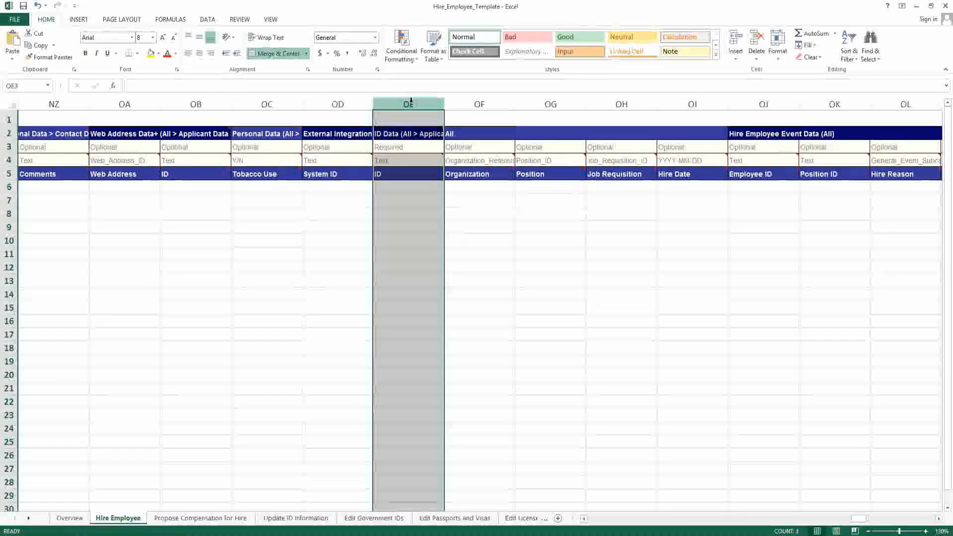
pyautogui.hotkey('ctrl', 'a')
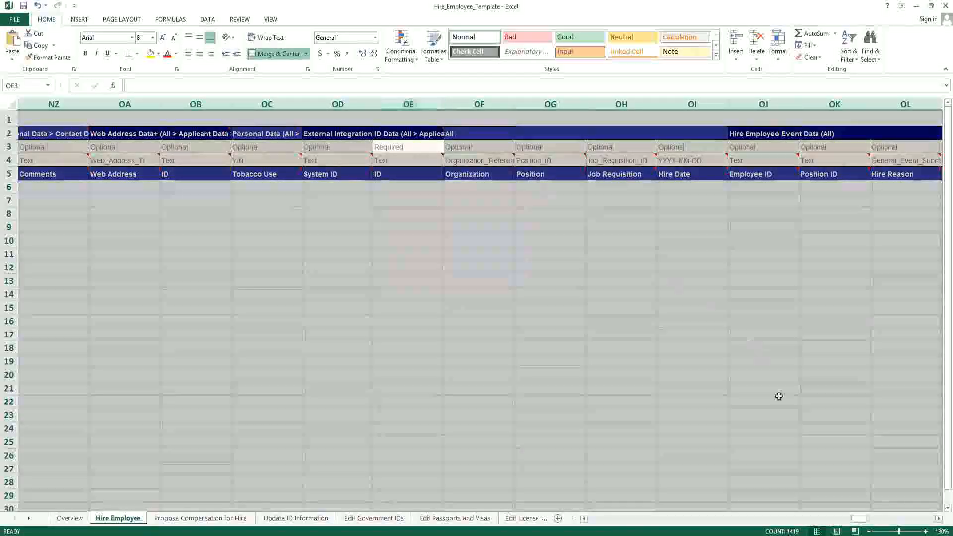
pyautogui.moveTo(856, 518); pyautogui.dragTo(584, 520)
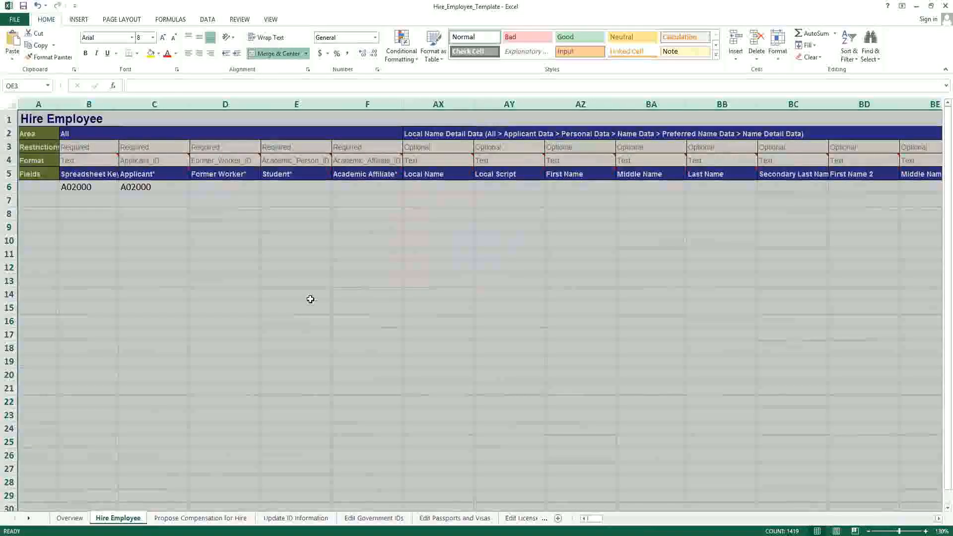
pyautogui.hotkey('shift', 'Left')
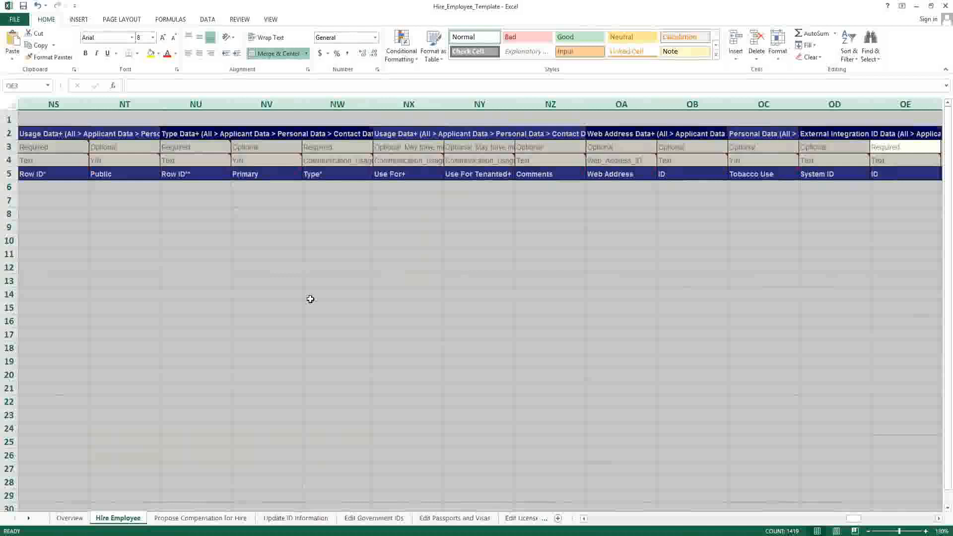
pyautogui.click(334, 228)
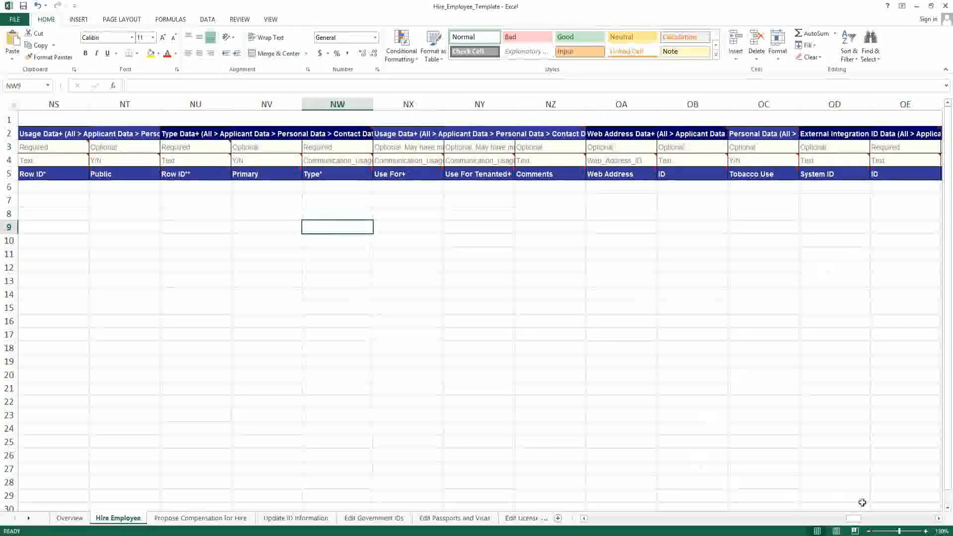
# Hide columns AX through OE, from Local Name to the ID field just before Organization
pyautogui.click(937, 518)
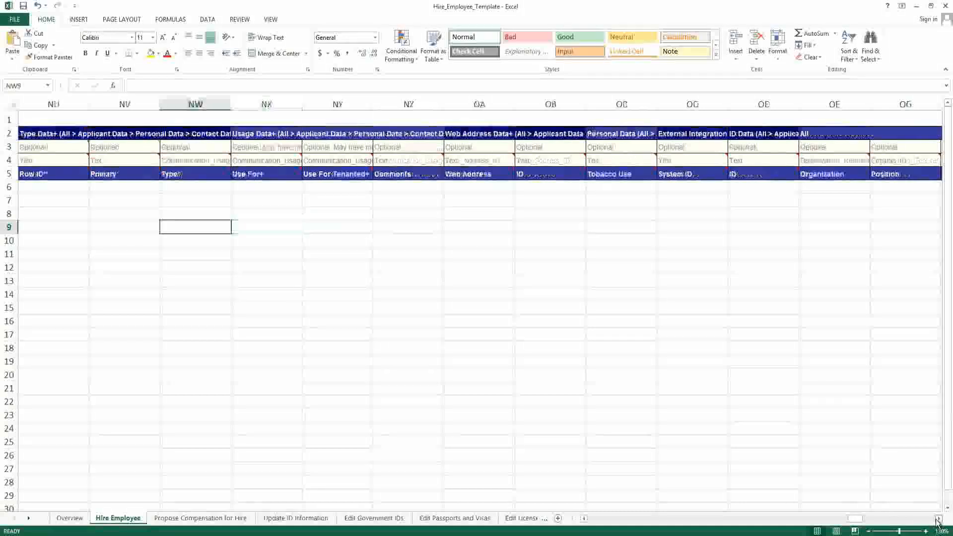
pyautogui.click(937, 518)
pyautogui.click(674, 171)
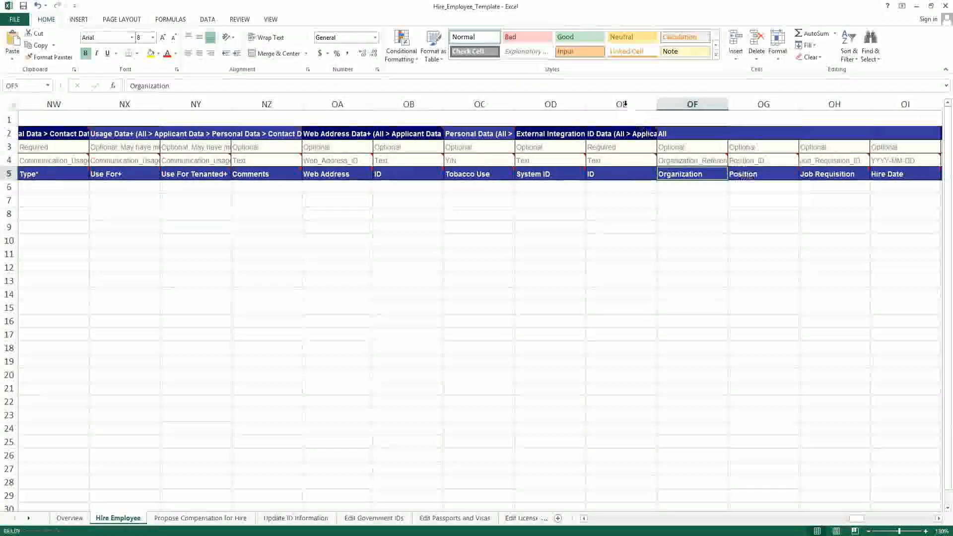
pyautogui.moveTo(624, 101); pyautogui.dragTo(90, 104)
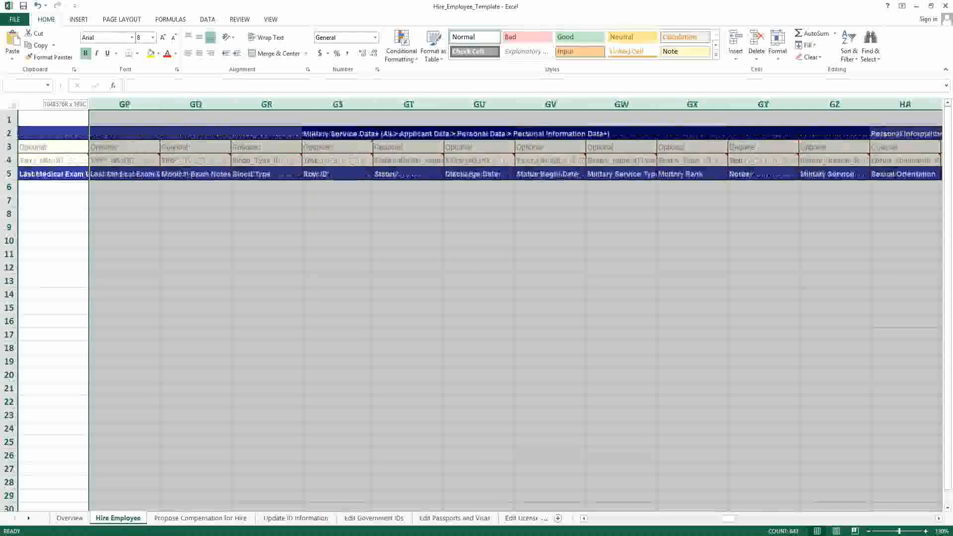
pyautogui.moveTo(90, 104); pyautogui.dragTo(164, 103)
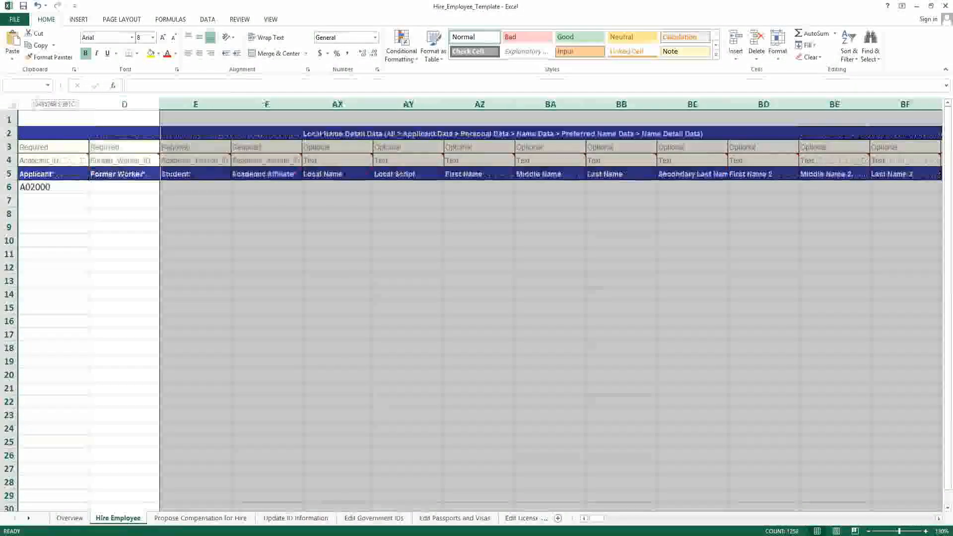
pyautogui.moveTo(91, 104); pyautogui.dragTo(408, 131)
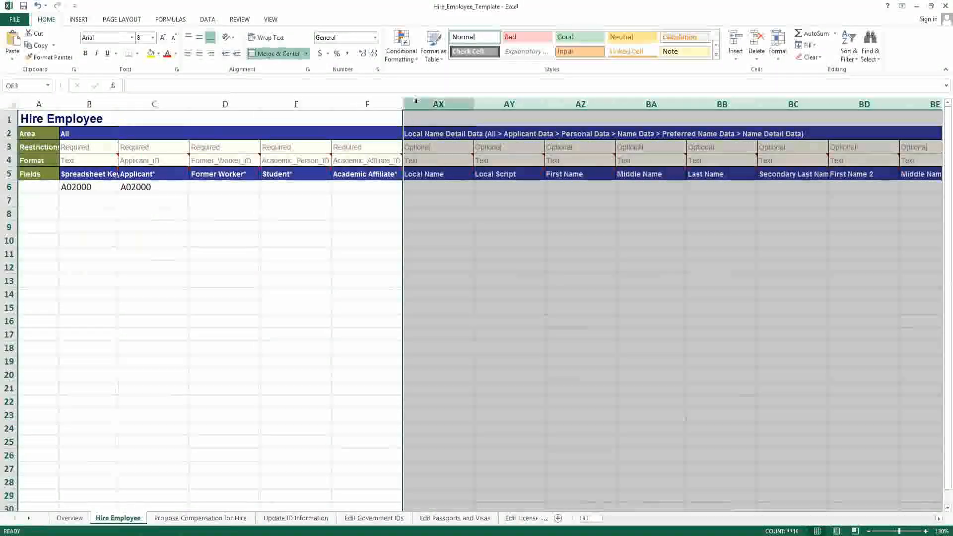
pyautogui.rightClick(419, 105)
pyautogui.click(447, 239)
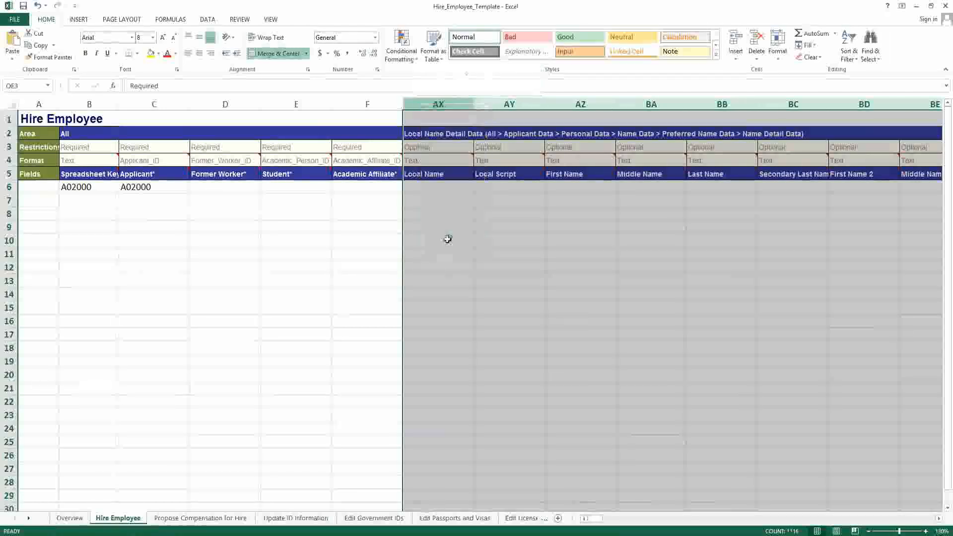
pyautogui.click(431, 217)
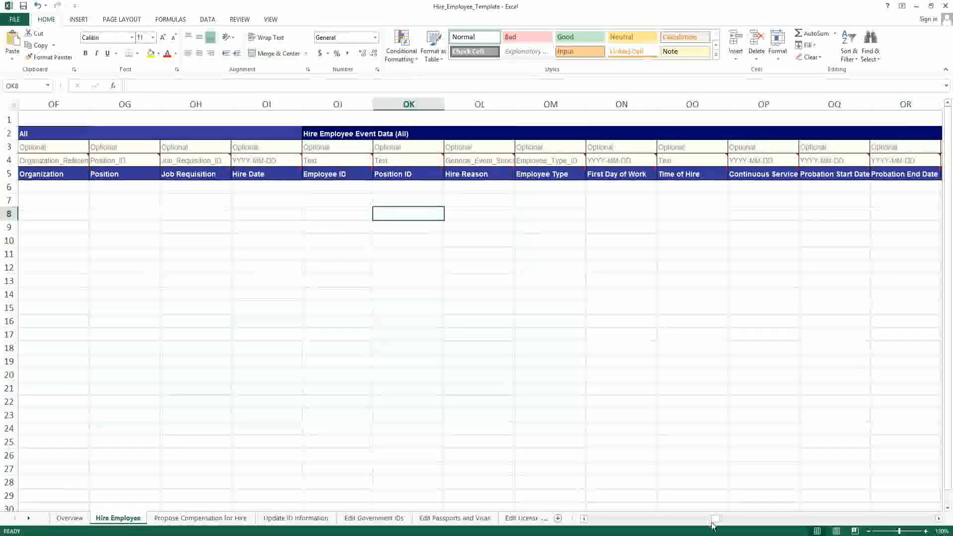
pyautogui.moveTo(714, 520); pyautogui.dragTo(586, 521)
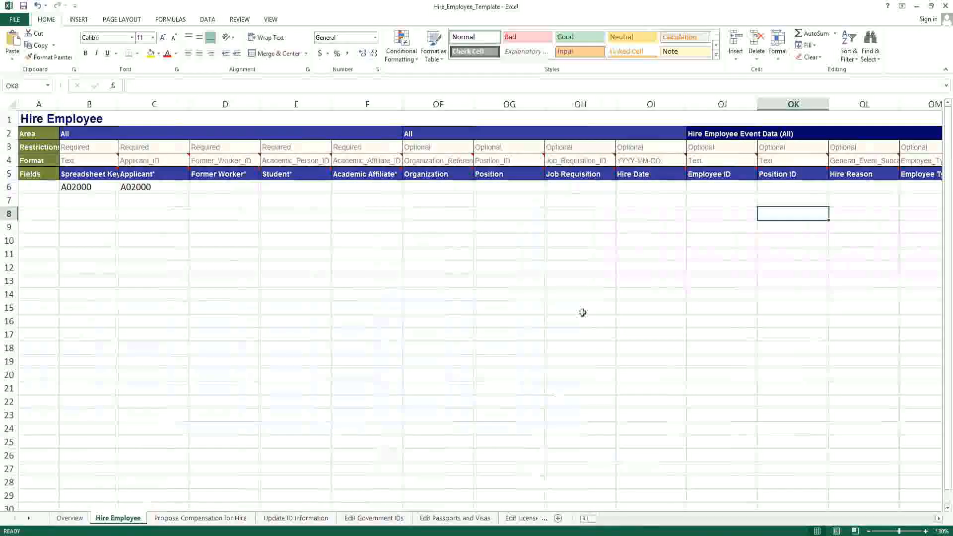
# Hide the unused Former Worker, Student and Academic Affiliate columns, D through F
pyautogui.click(206, 187)
pyautogui.click(285, 185)
pyautogui.click(348, 186)
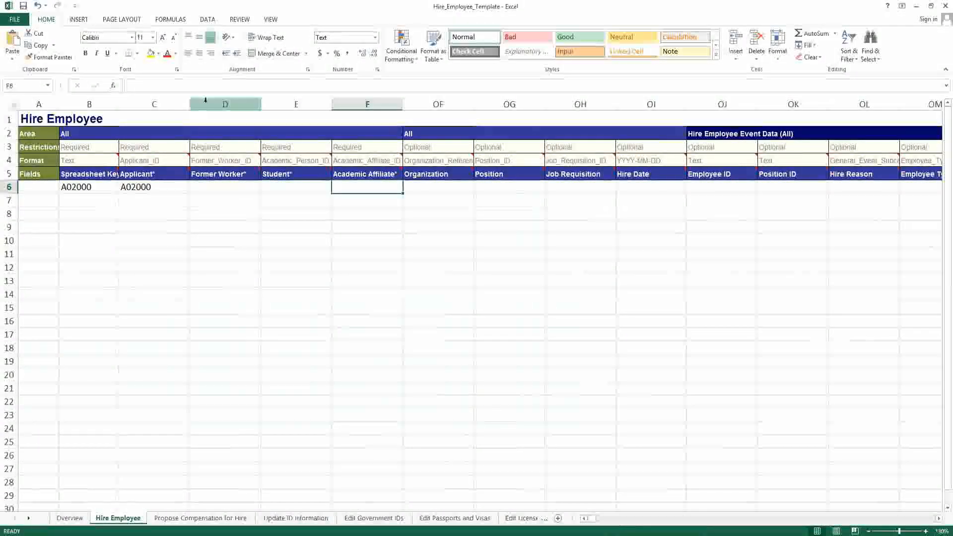
pyautogui.moveTo(224, 103); pyautogui.dragTo(388, 103)
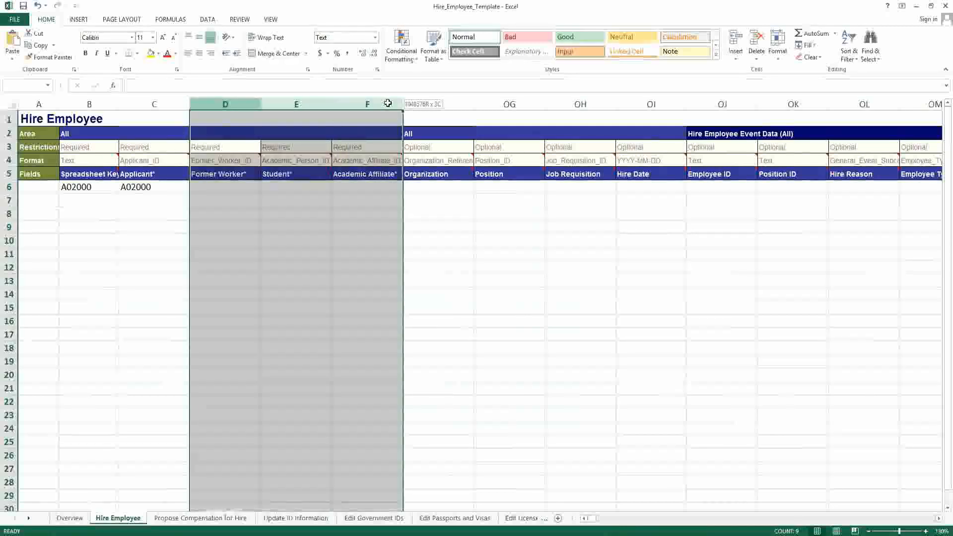
pyautogui.moveTo(388, 103); pyautogui.dragTo(348, 102)
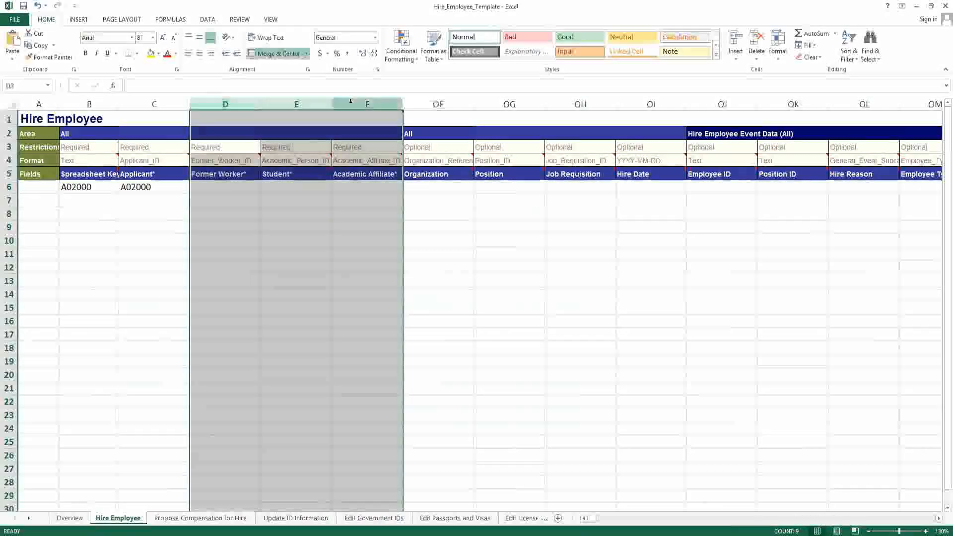
pyautogui.rightClick(347, 102)
pyautogui.click(369, 248)
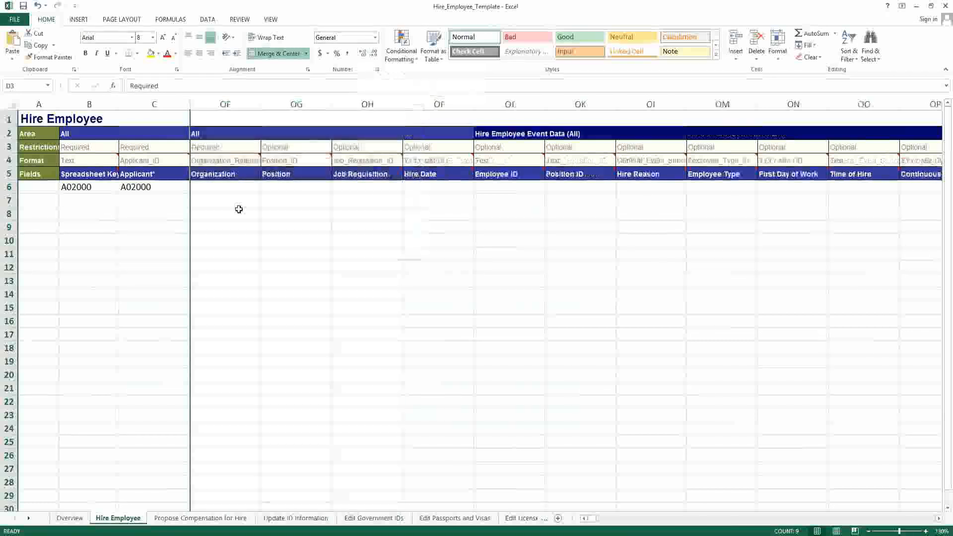
# Review the Spreadsheet Key and Applicant entries in row 6, ending on the empty Organization cell OF6
pyautogui.click(214, 189)
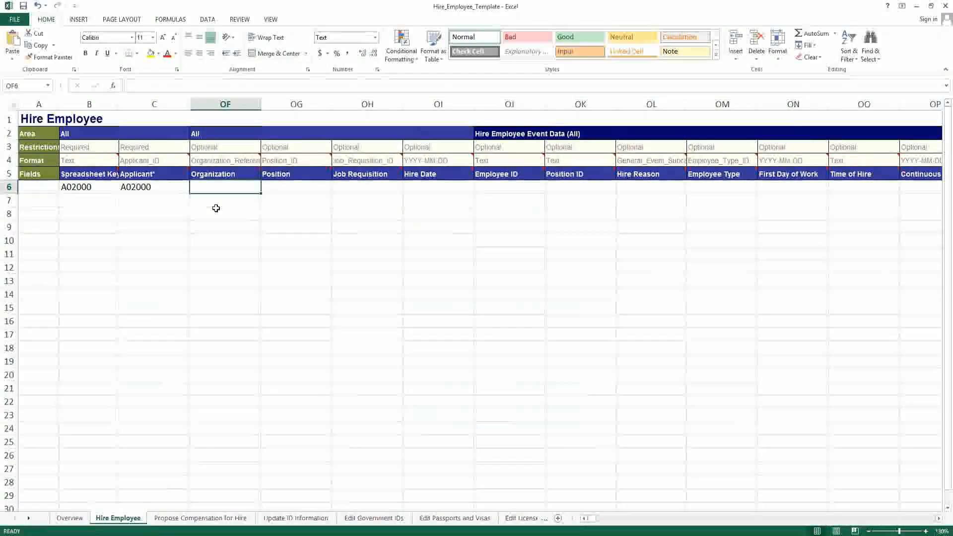
pyautogui.click(154, 190)
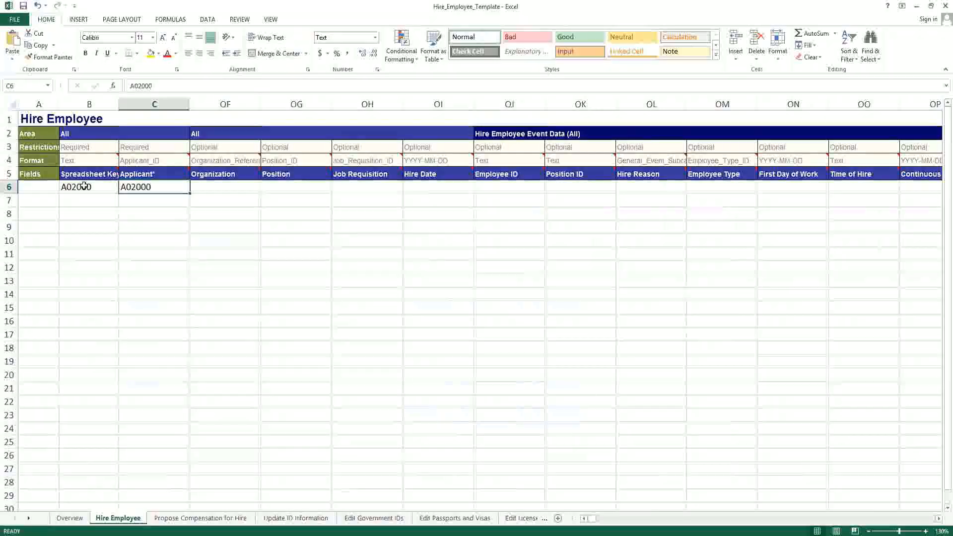
pyautogui.click(84, 186)
pyautogui.click(155, 186)
pyautogui.click(231, 187)
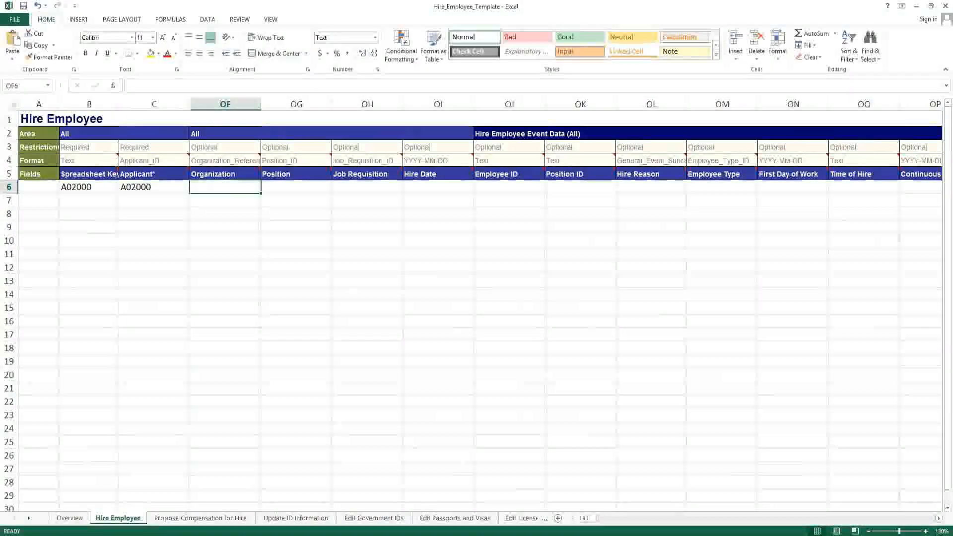
# Copy XYZ Motors' reference ID SUPERVISORY_ORGANIZATION-6-460 from the Notepad++ notes into Excel's Organization cell OF6 and fit column OF to its contents
pyautogui.hotkey('alt', 'Tab')
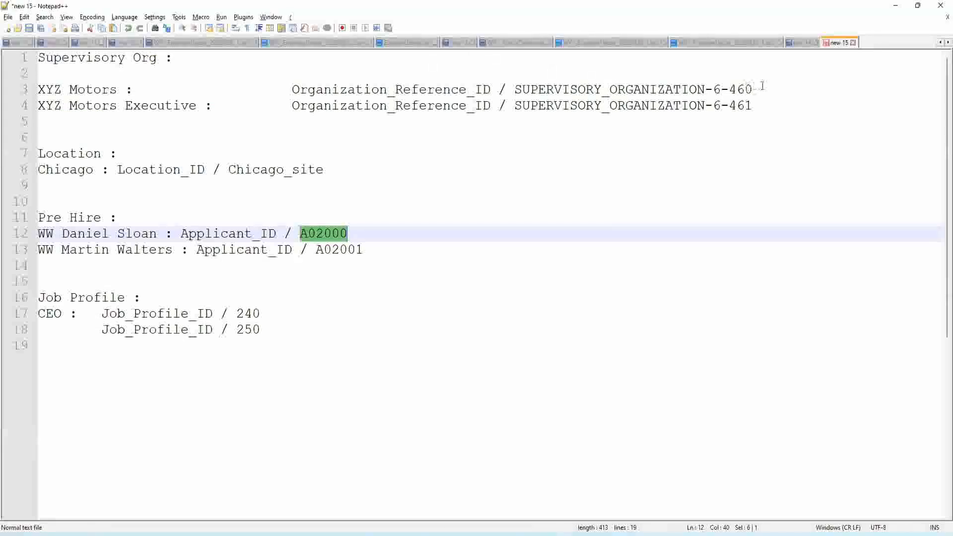
pyautogui.moveTo(753, 89); pyautogui.dragTo(514, 89)
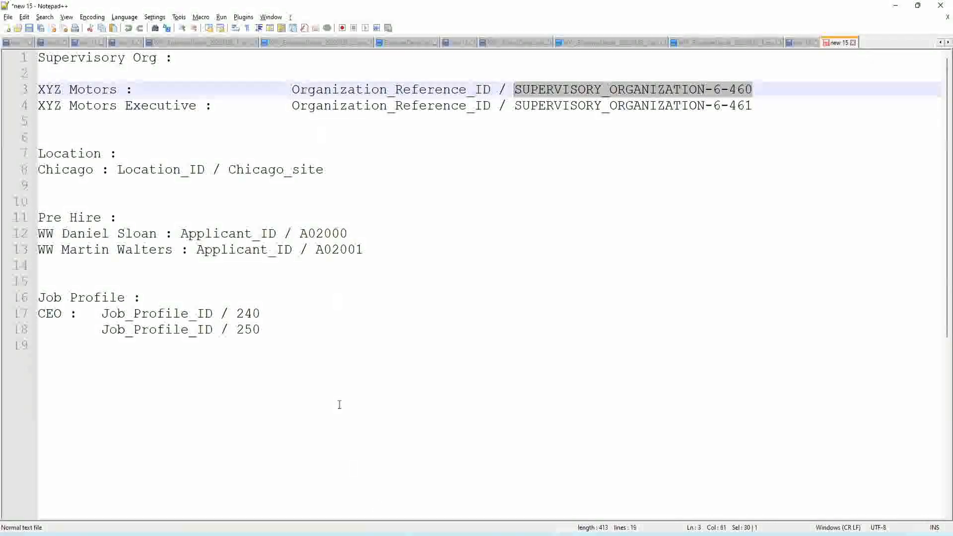
pyautogui.hotkey('alt', 'Tab')
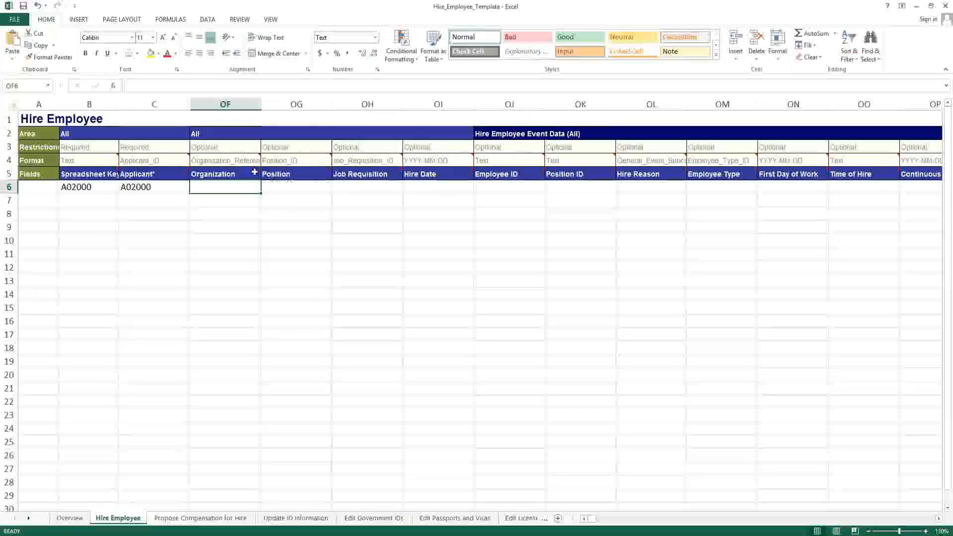
pyautogui.click(238, 160)
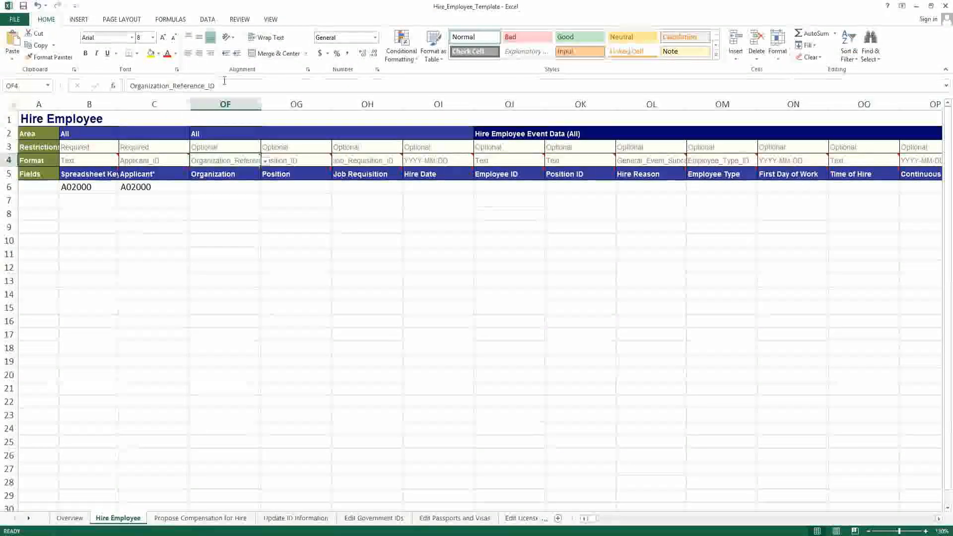
pyautogui.moveTo(216, 85); pyautogui.dragTo(131, 86)
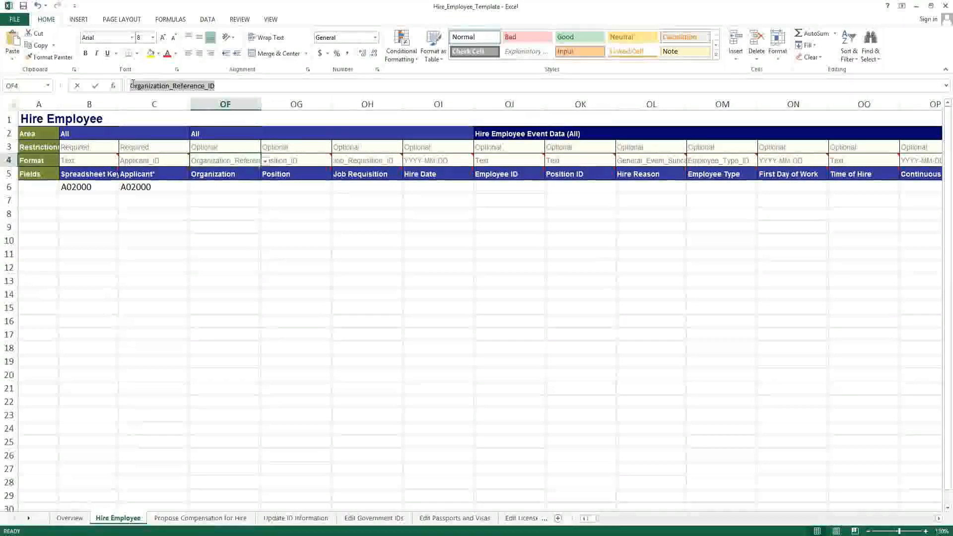
pyautogui.click(224, 185)
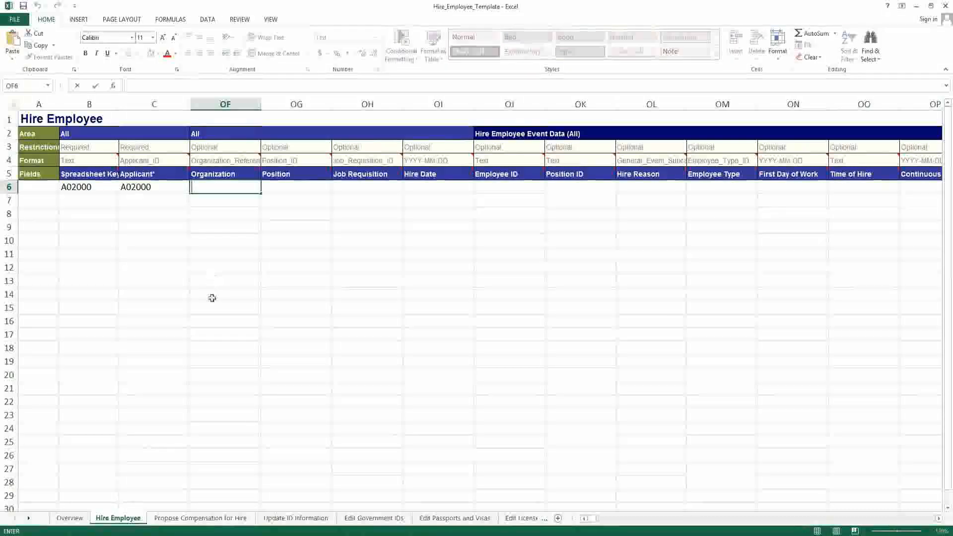
pyautogui.hotkey('ctrl', 'v')
pyautogui.click(226, 281)
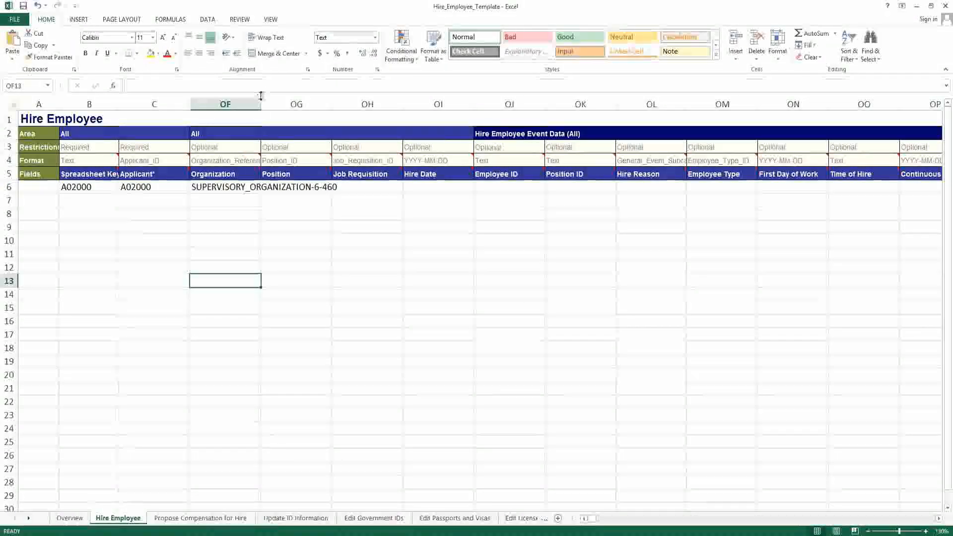
pyautogui.doubleClick(262, 101)
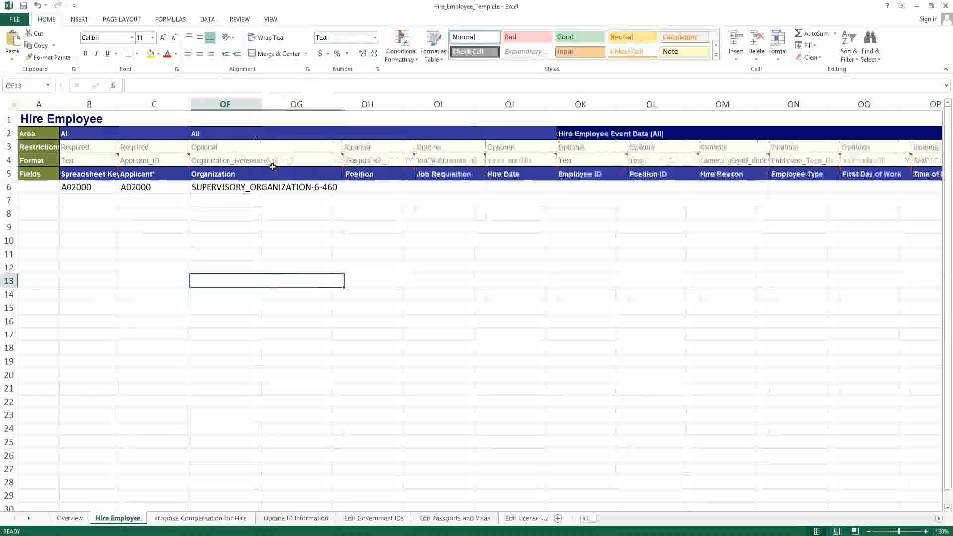
# Leave Position and Job Requisition blank and enter 2022-04-26 as the Hire Date in cell OI6
pyautogui.click(349, 187)
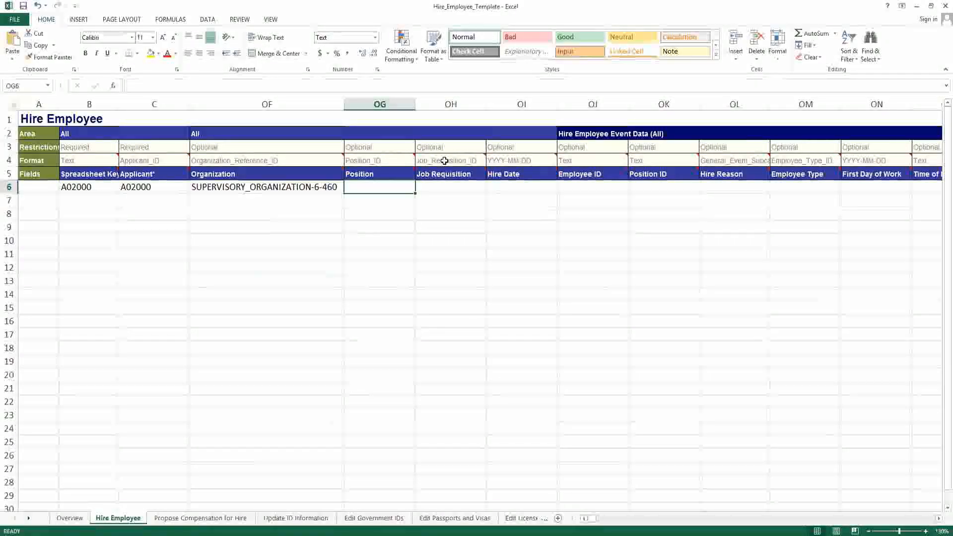
pyautogui.click(452, 186)
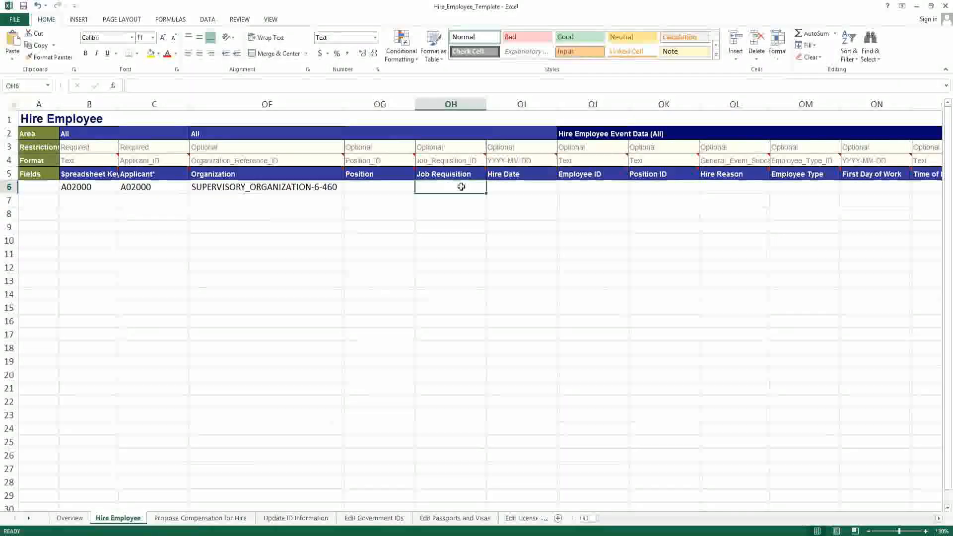
pyautogui.click(512, 186)
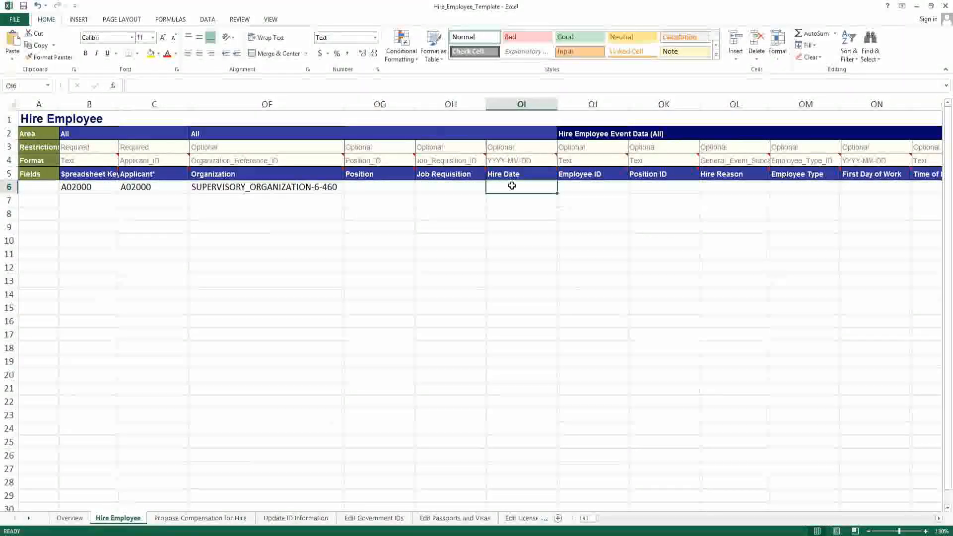
pyautogui.write('20')
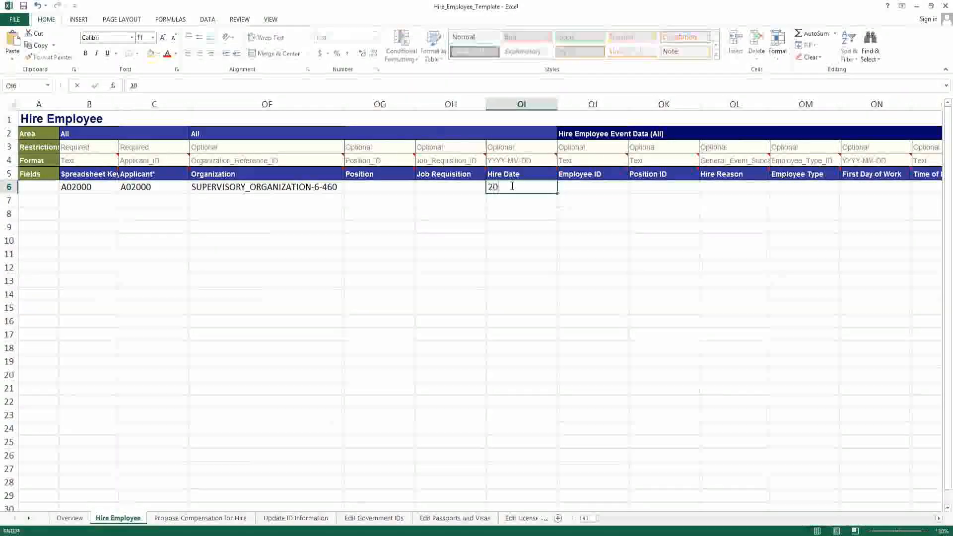
pyautogui.write('22')
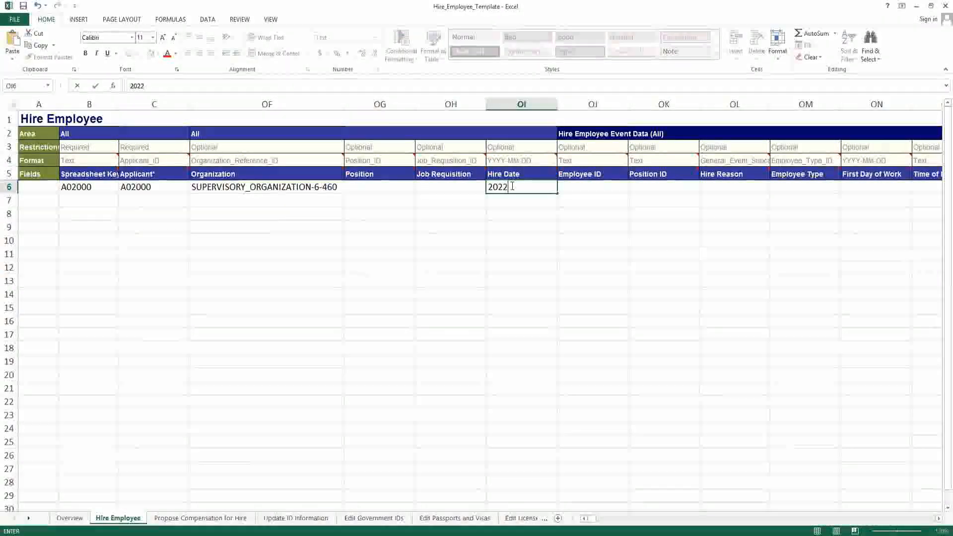
pyautogui.write('-04-26')
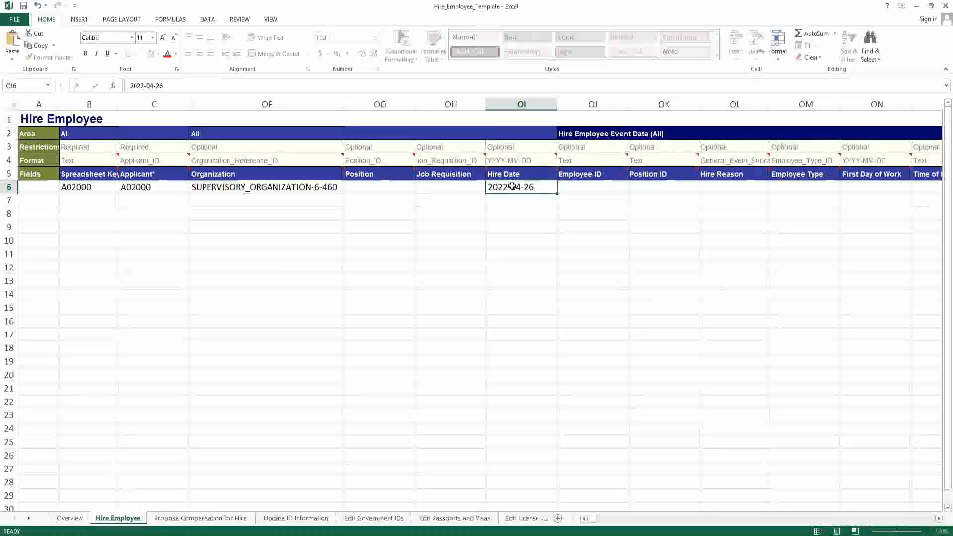
pyautogui.press('Return')
pyautogui.click(512, 186)
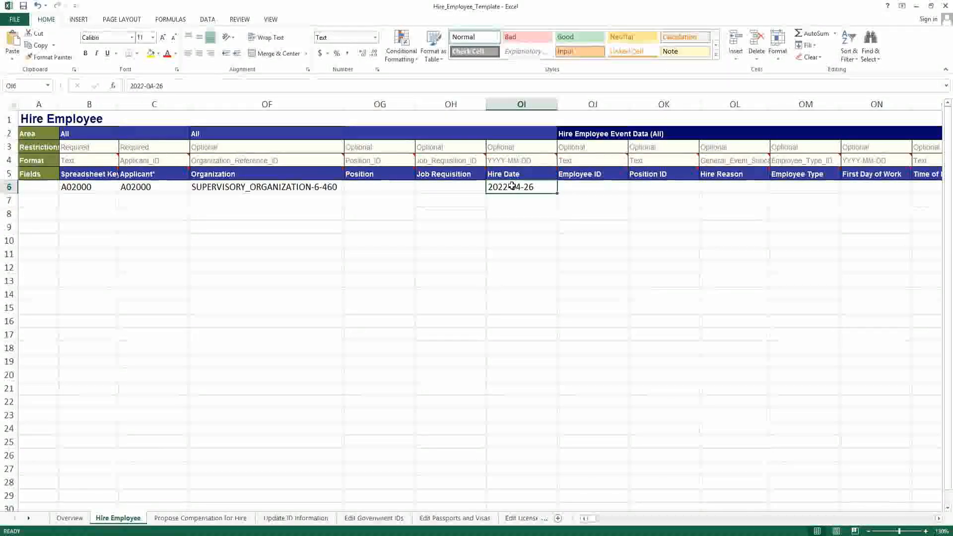
pyautogui.moveTo(525, 160)
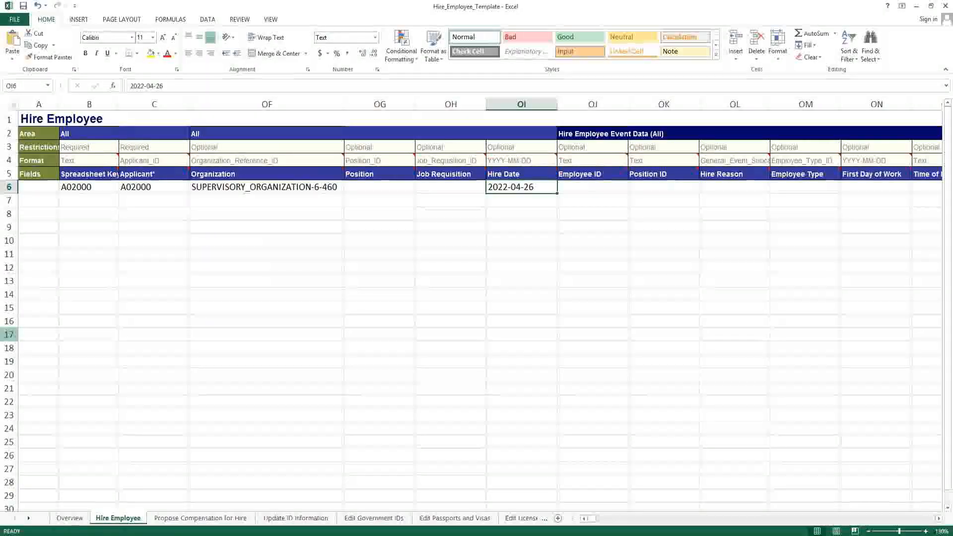
# Leave Hire Reason blank and enter Regular as the Employee Type in cell OM6
pyautogui.click(721, 187)
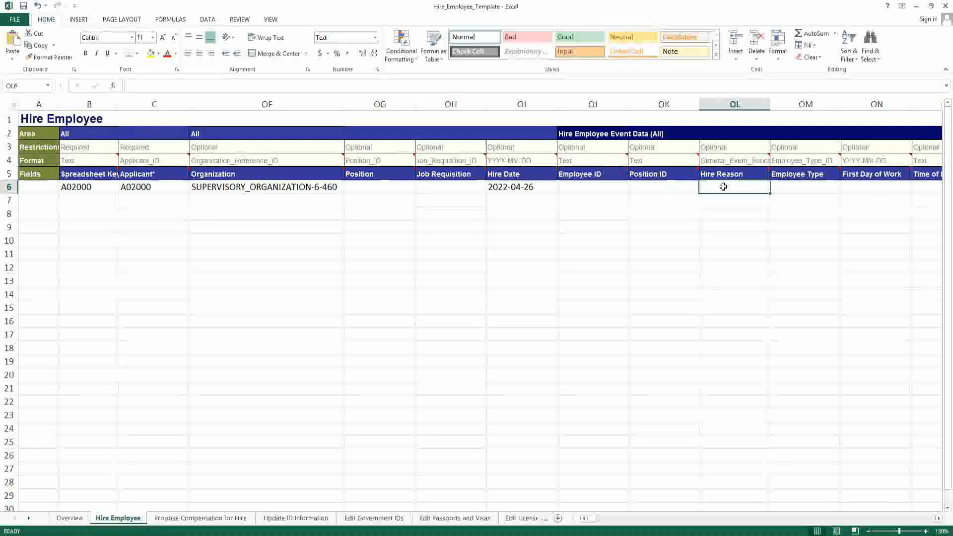
pyautogui.click(792, 189)
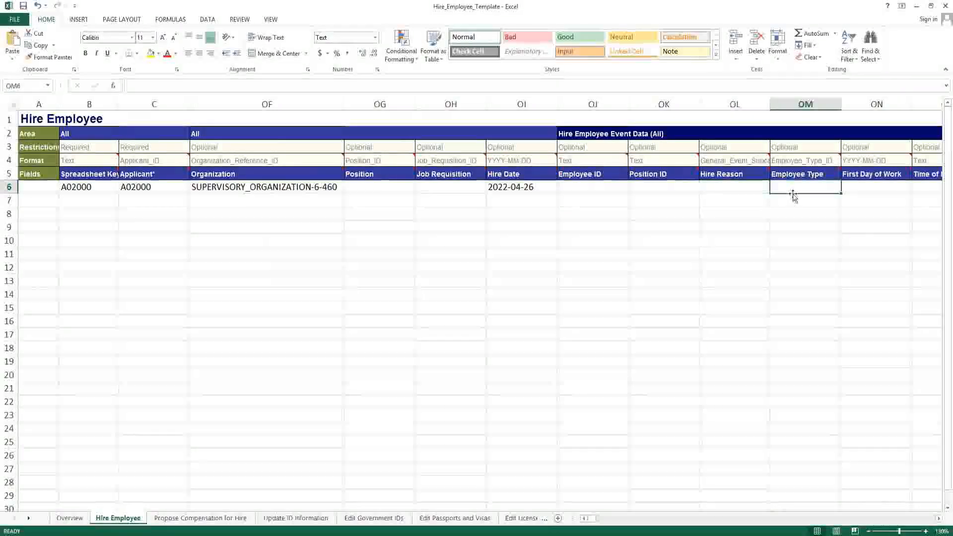
pyautogui.write('Regular')
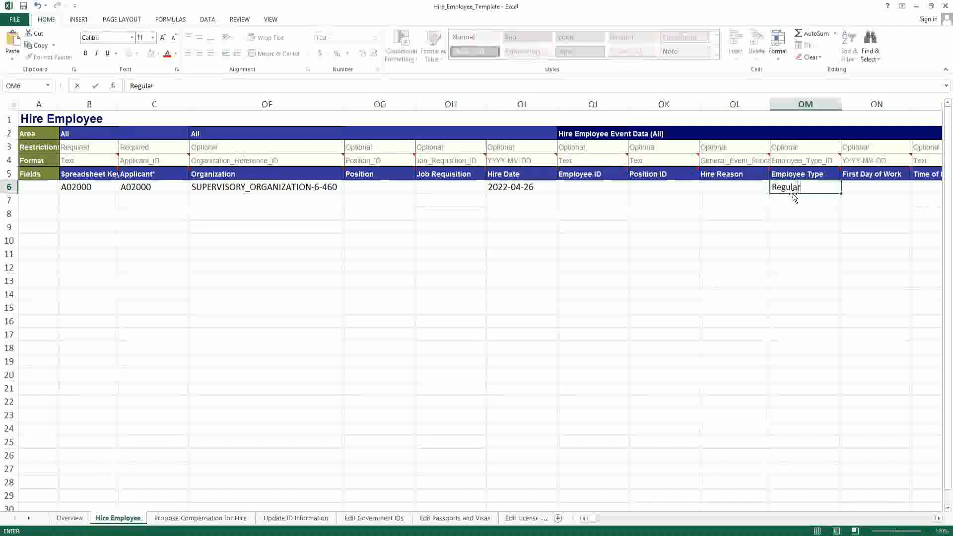
pyautogui.press('Tab')
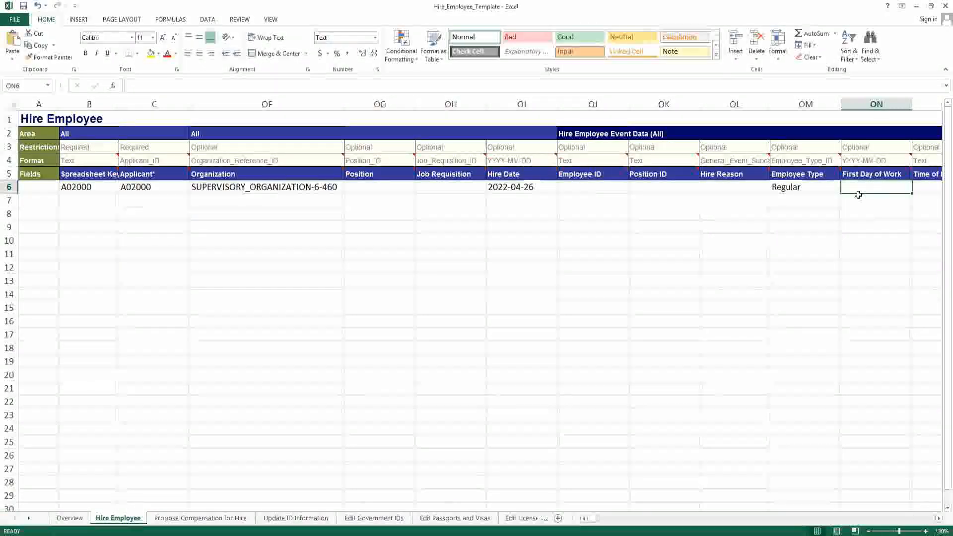
# Hide columns ON through OT, from First Day of Work to the Benefits Service Date
pyautogui.press('Right')
pyautogui.press('Right')
pyautogui.press('Right')
pyautogui.press('Right')
pyautogui.press('Right')
pyautogui.press('Right')
pyautogui.press('Right')
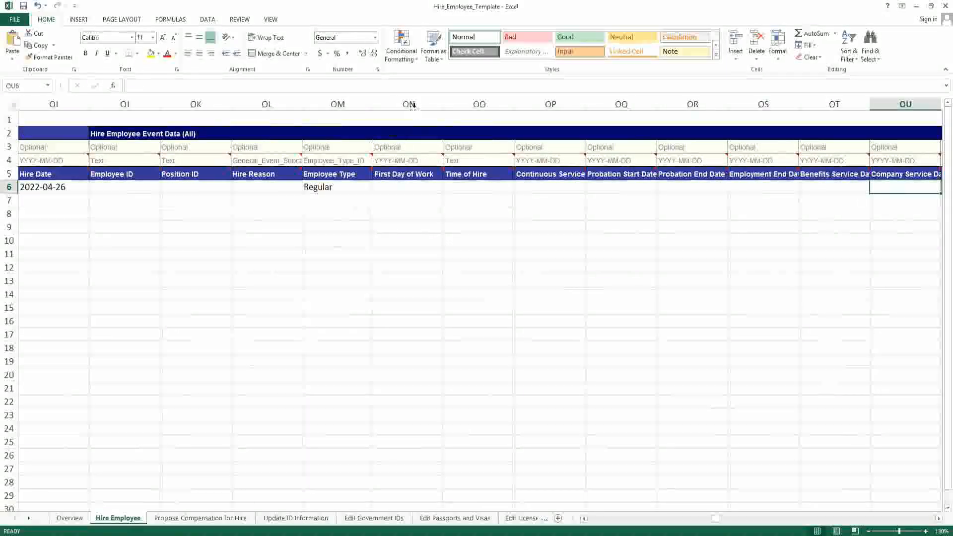
pyautogui.moveTo(414, 106); pyautogui.dragTo(687, 126)
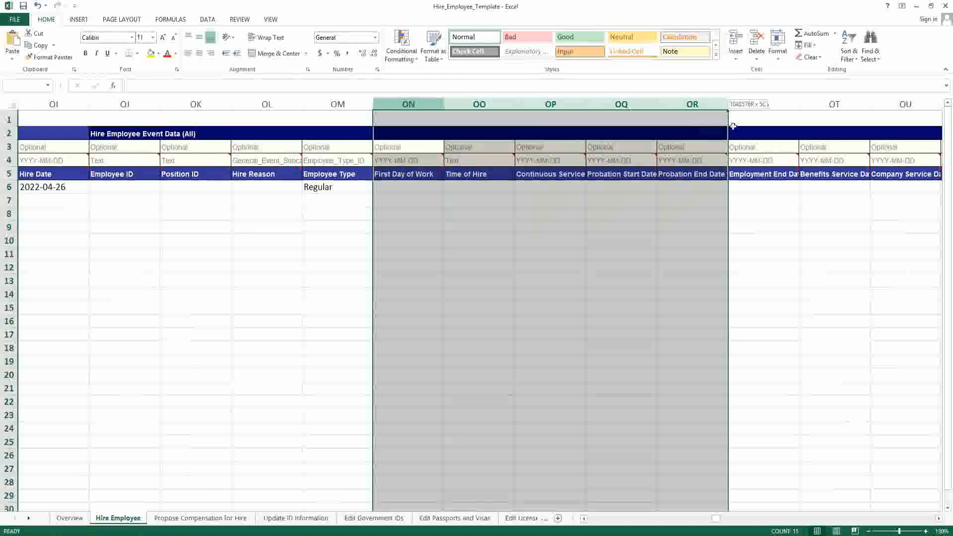
pyautogui.moveTo(733, 126); pyautogui.dragTo(830, 107)
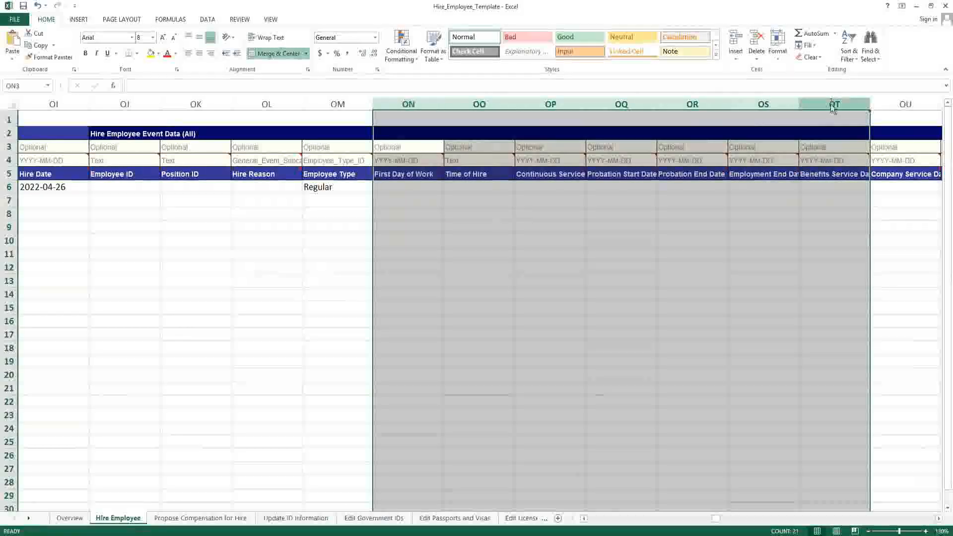
pyautogui.rightClick(832, 105)
pyautogui.click(858, 240)
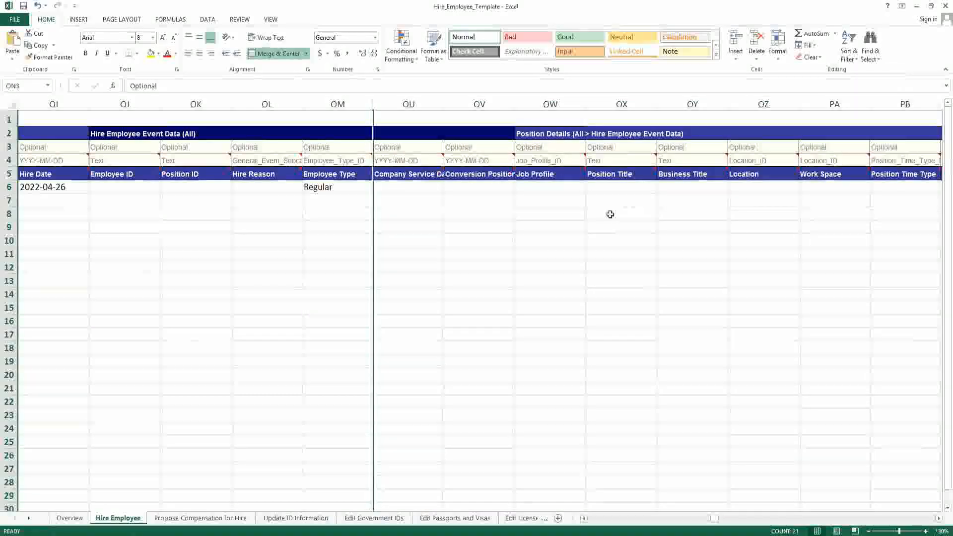
pyautogui.click(404, 212)
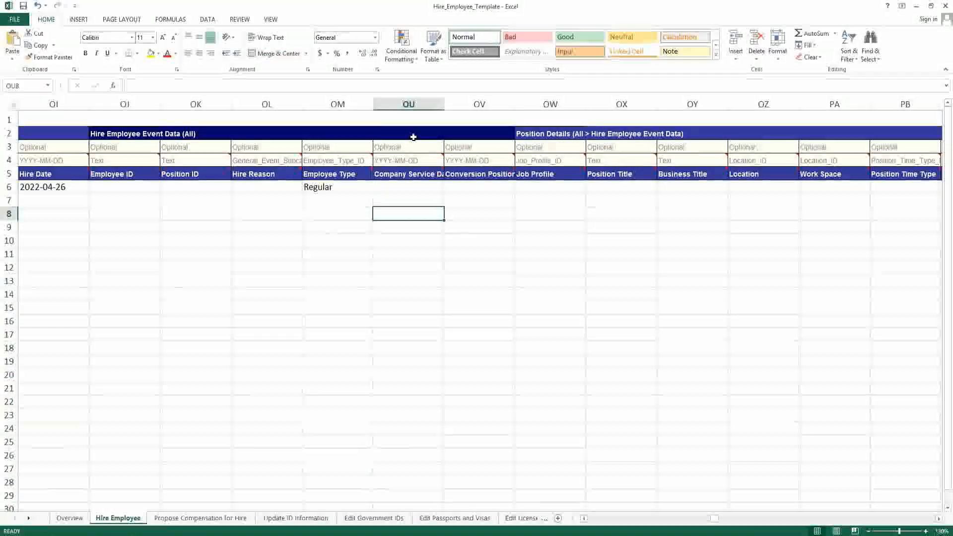
# Hide columns OU and OV, the Company Service Date and Conversion Position fields before Job Profile
pyautogui.moveTo(409, 104); pyautogui.dragTo(470, 100)
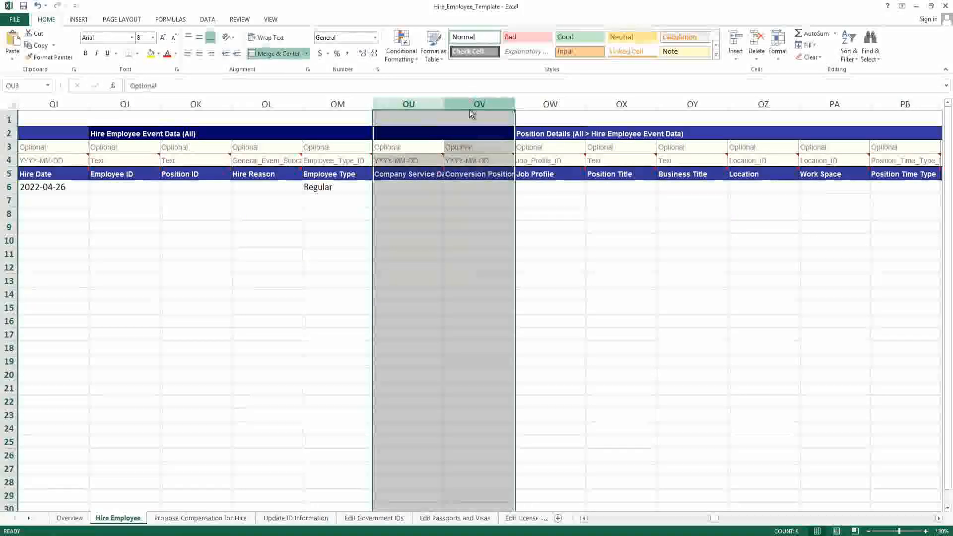
pyautogui.rightClick(469, 115)
pyautogui.click(496, 238)
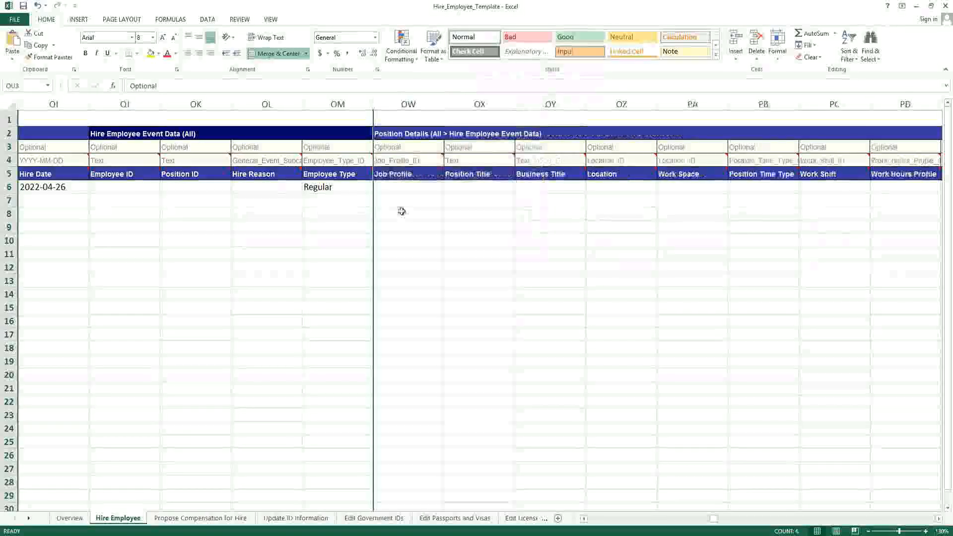
# Copy the CEO Job_Profile_ID 240 from the Notepad++ notes into the Job Profile cell OW6 in Excel
pyautogui.click(399, 188)
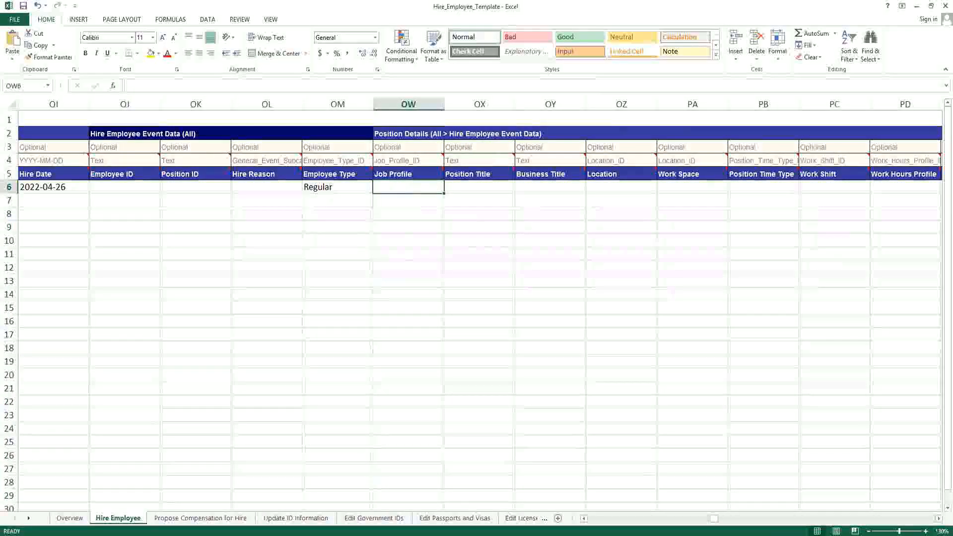
pyautogui.hotkey('alt', 'Tab')
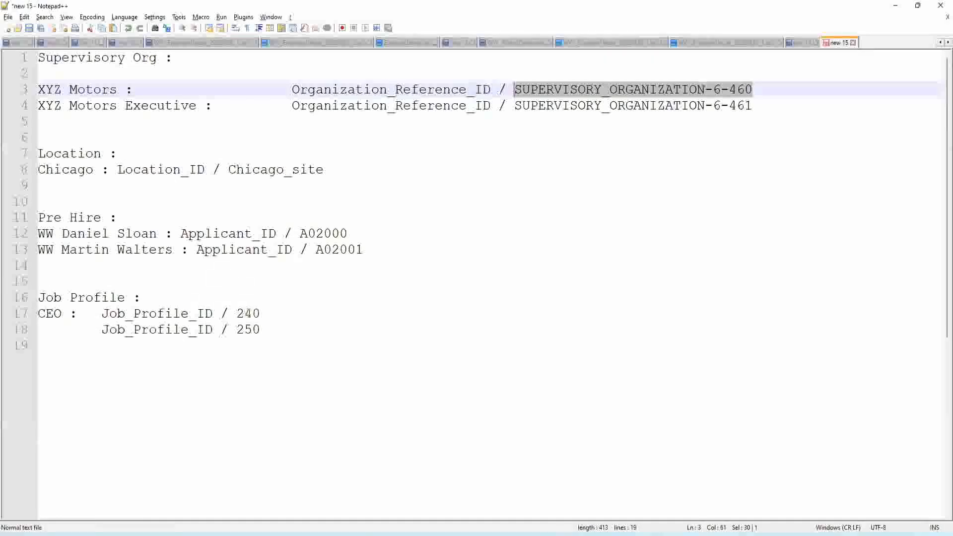
pyautogui.doubleClick(247, 313)
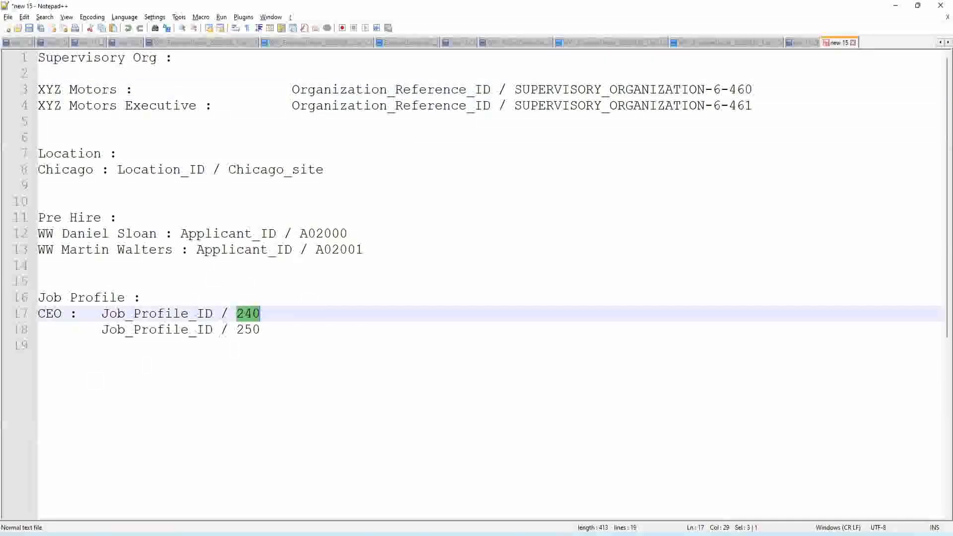
pyautogui.hotkey('alt', 'Tab')
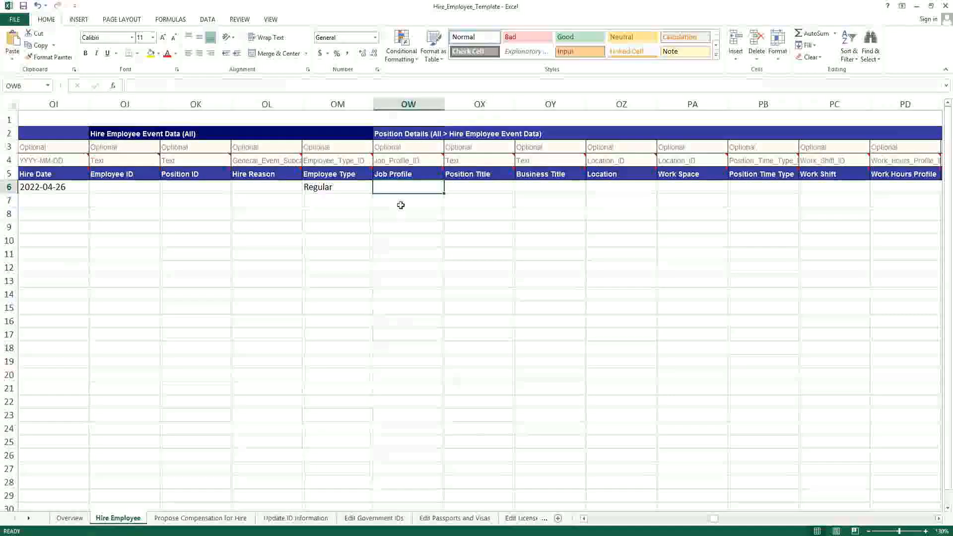
pyautogui.doubleClick(402, 187)
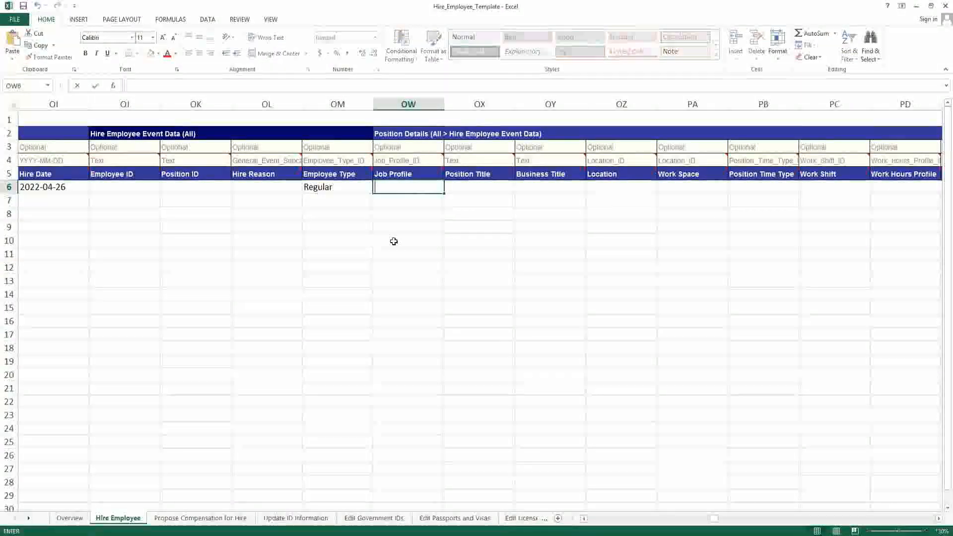
pyautogui.hotkey('ctrl', 'v')
pyautogui.click(411, 224)
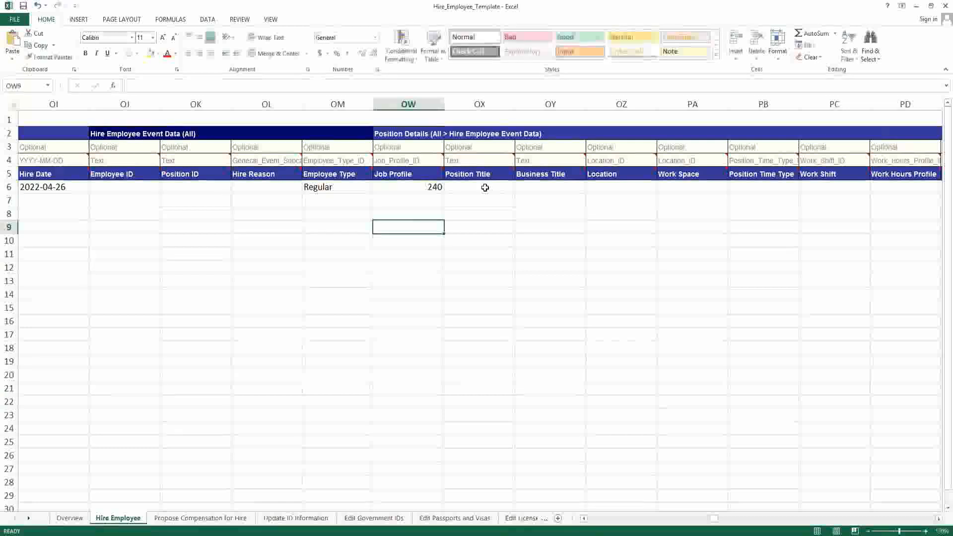
# Leave Position Title blank and copy the Chicago Location_ID Chicago_site from the Notepad++ notes into the Location cell OZ6 in Excel
pyautogui.click(485, 187)
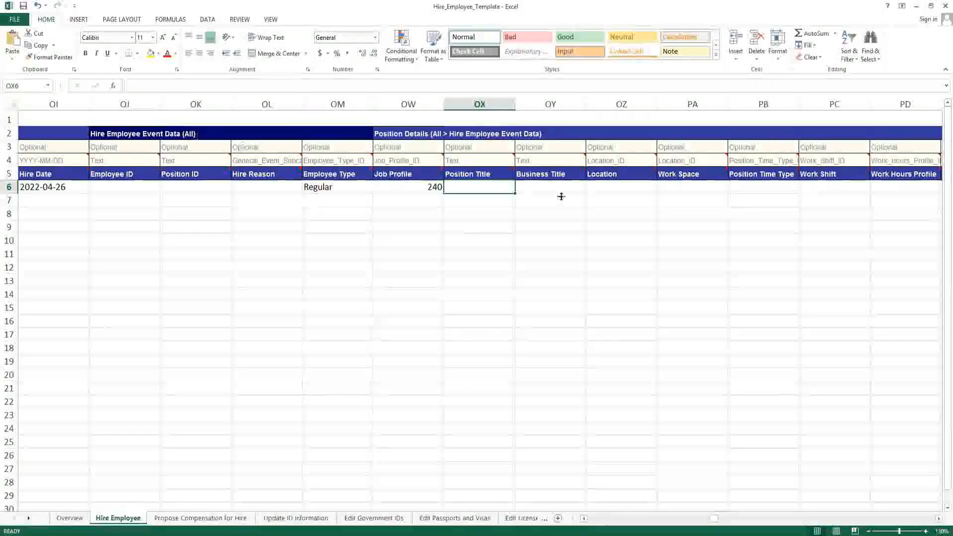
pyautogui.click(615, 187)
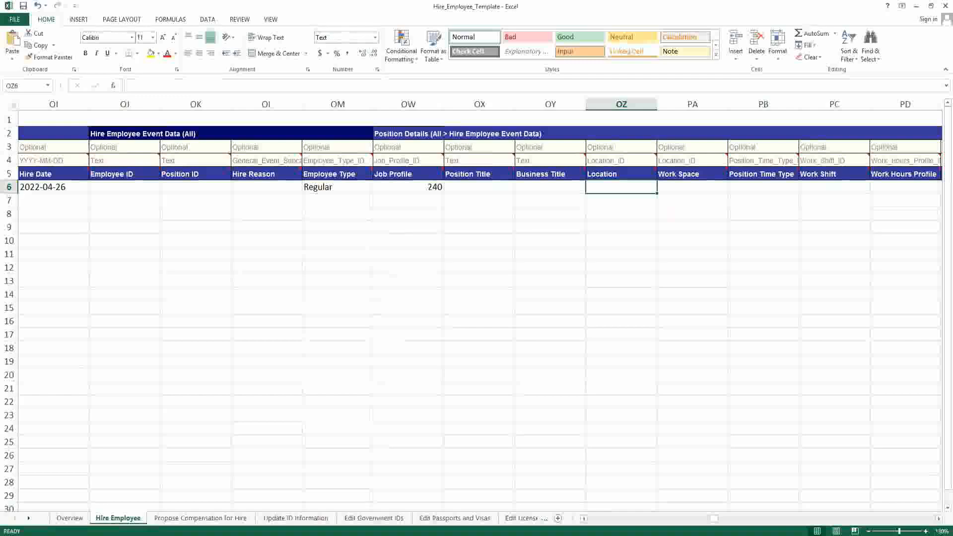
pyautogui.hotkey('alt', 'Tab')
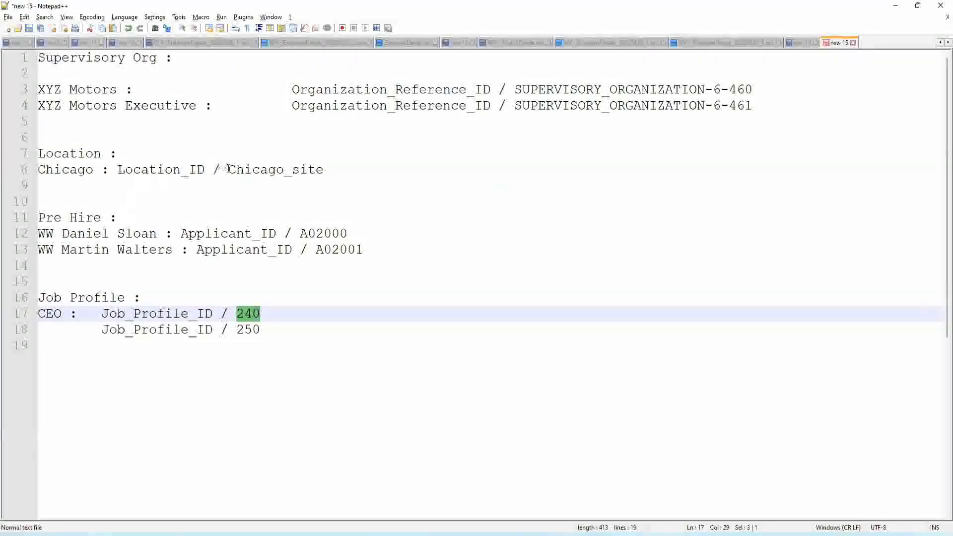
pyautogui.moveTo(229, 170); pyautogui.dragTo(322, 175)
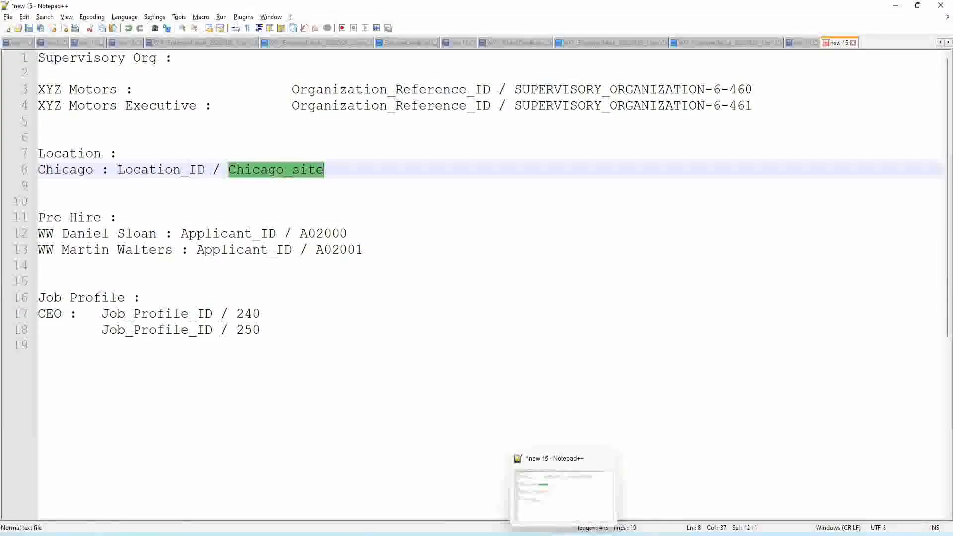
pyautogui.click(564, 534)
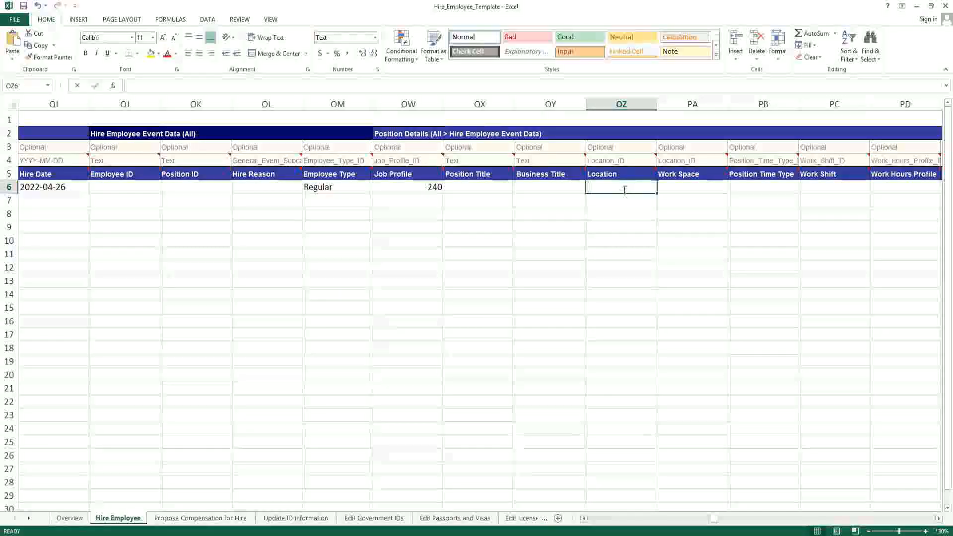
pyautogui.write('Chicago_site')
pyautogui.press('Return')
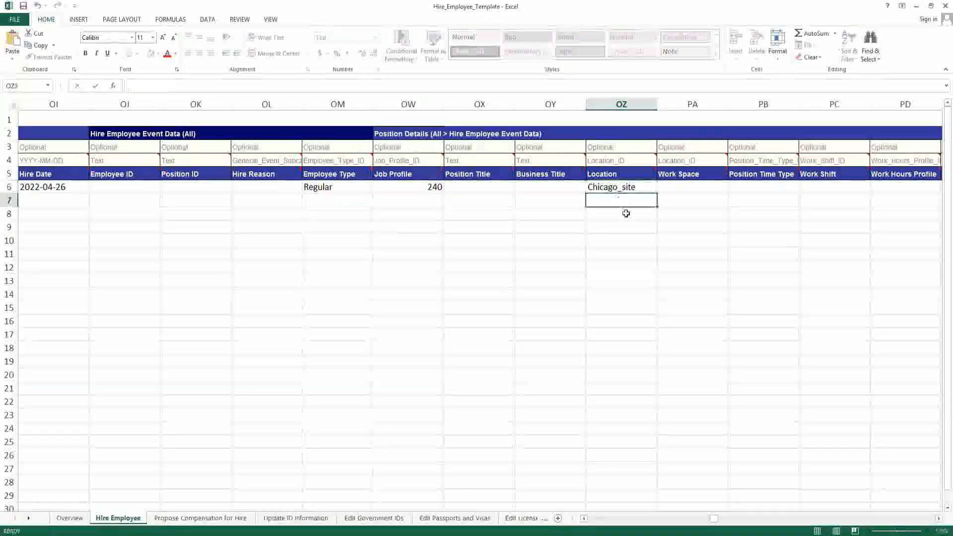
pyautogui.click(641, 187)
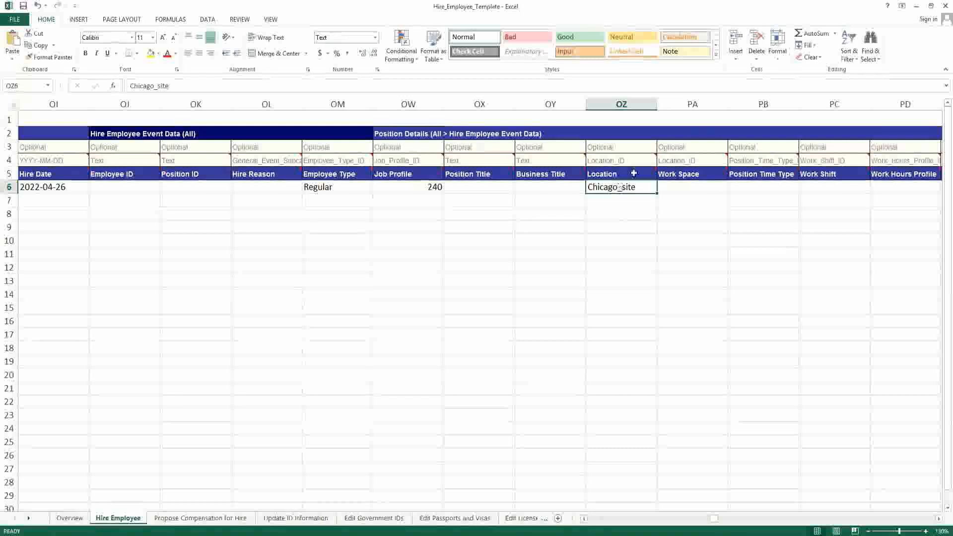
# Enter Full_time as the Position Time Type in cell PB6 and check it against the Position_Time_Type_ID header
pyautogui.click(778, 187)
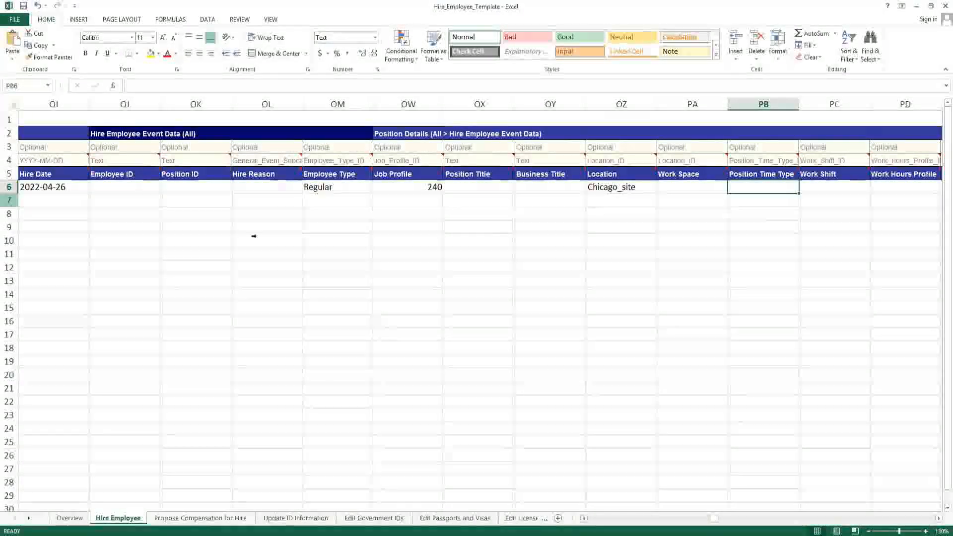
pyautogui.doubleClick(783, 189)
pyautogui.write('Fu')
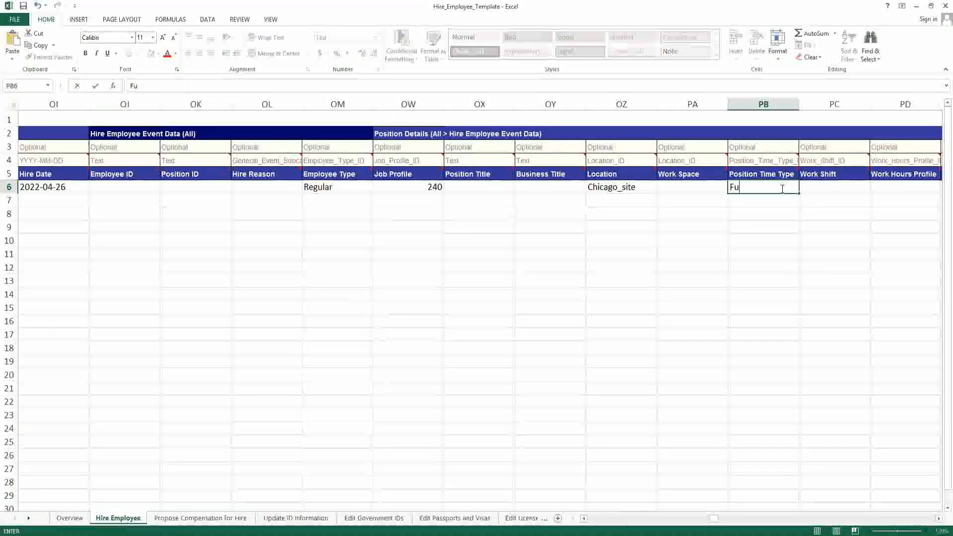
pyautogui.write('ll_time')
pyautogui.press('Return')
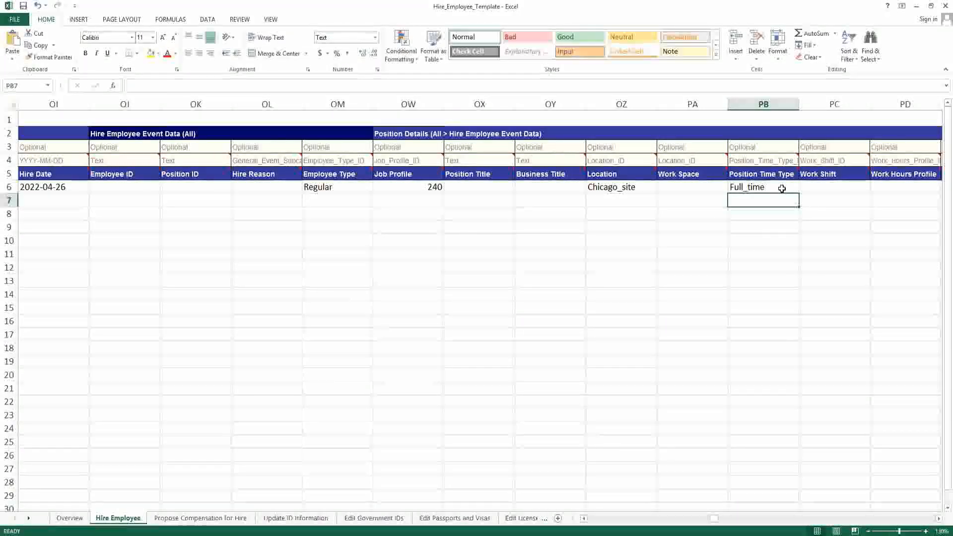
pyautogui.click(765, 160)
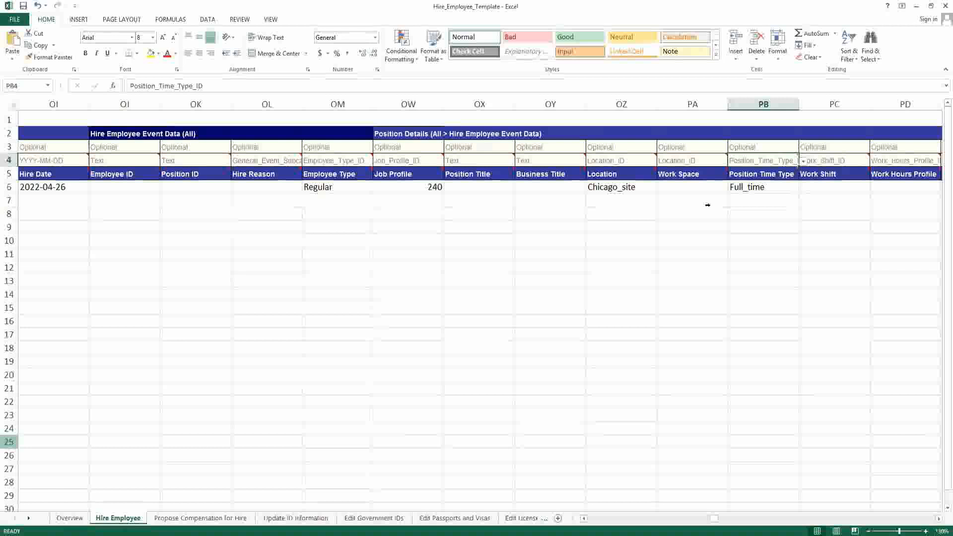
pyautogui.click(755, 188)
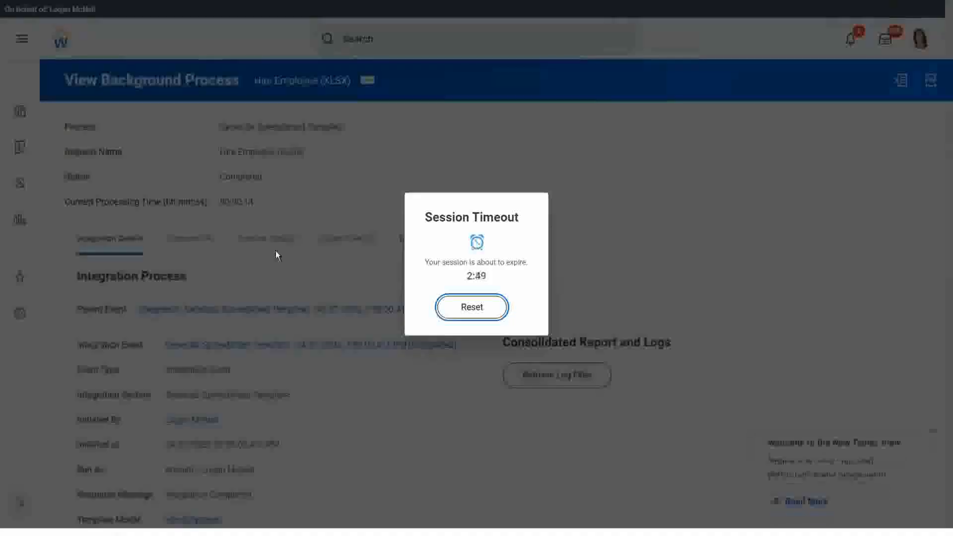
# Switch to Workday, extend the expiring session and run the Integration IDs report for the Position Time Type business object
pyautogui.click(472, 308)
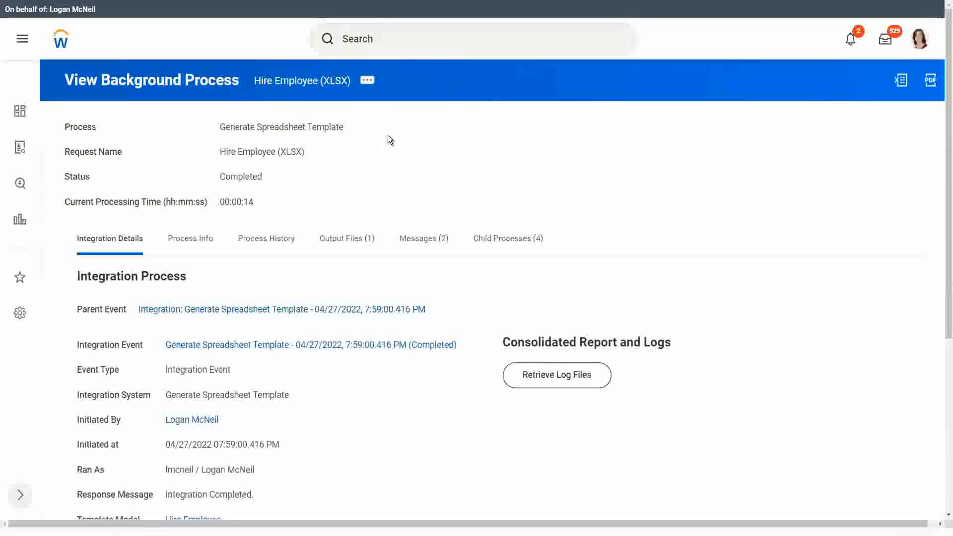
pyautogui.click(417, 40)
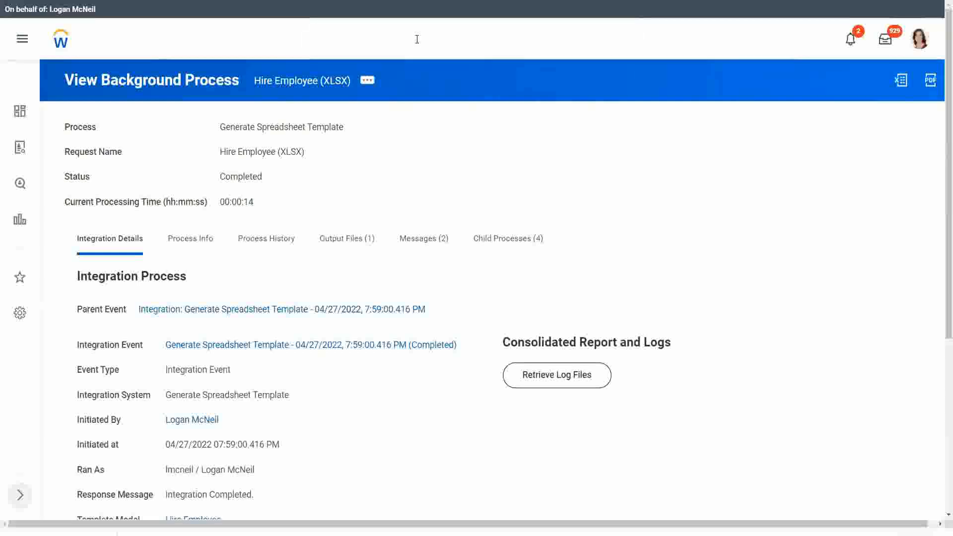
pyautogui.write('int ids')
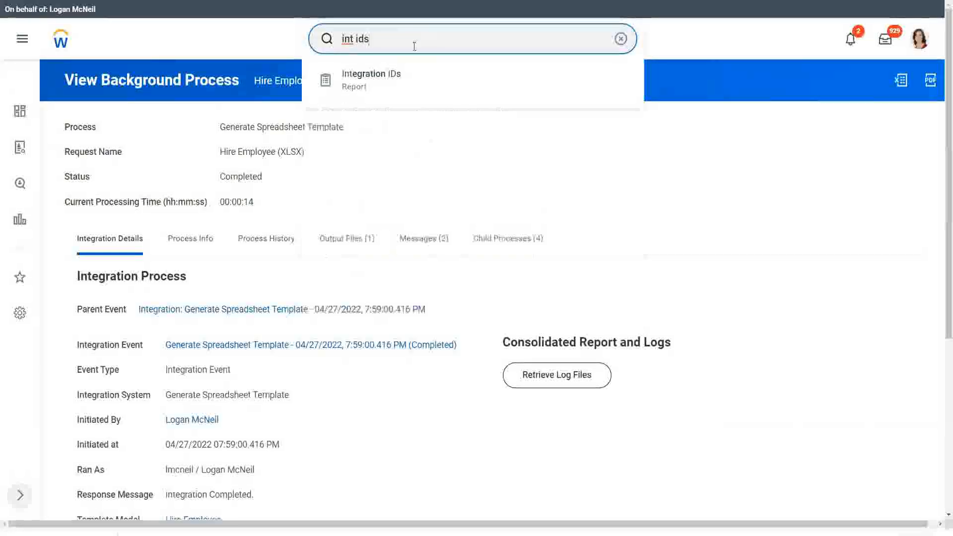
pyautogui.click(379, 88)
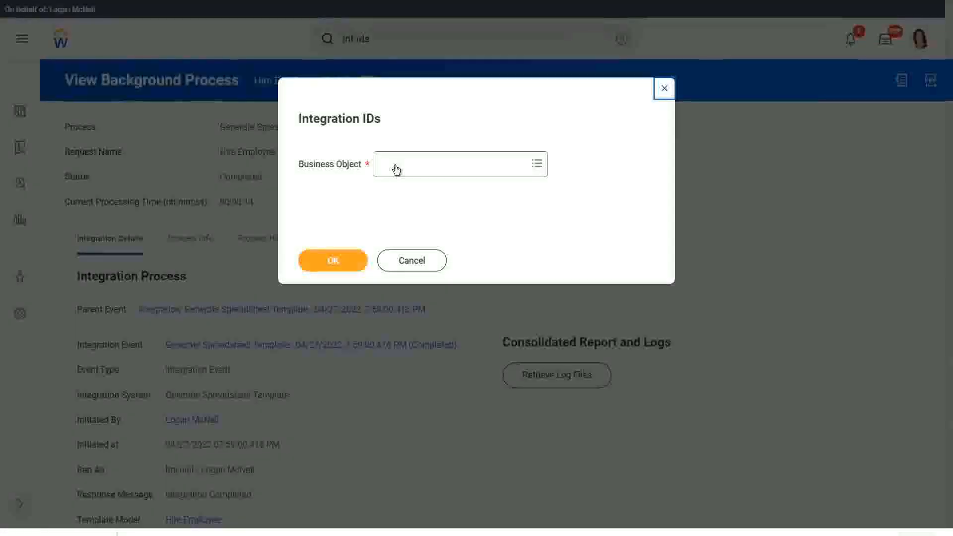
pyautogui.click(395, 165)
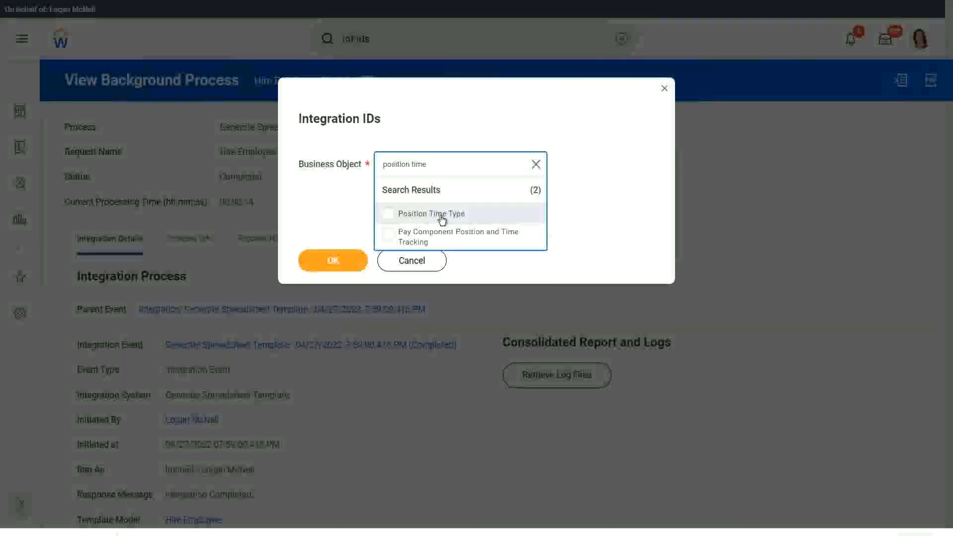
pyautogui.click(443, 214)
pyautogui.click(343, 234)
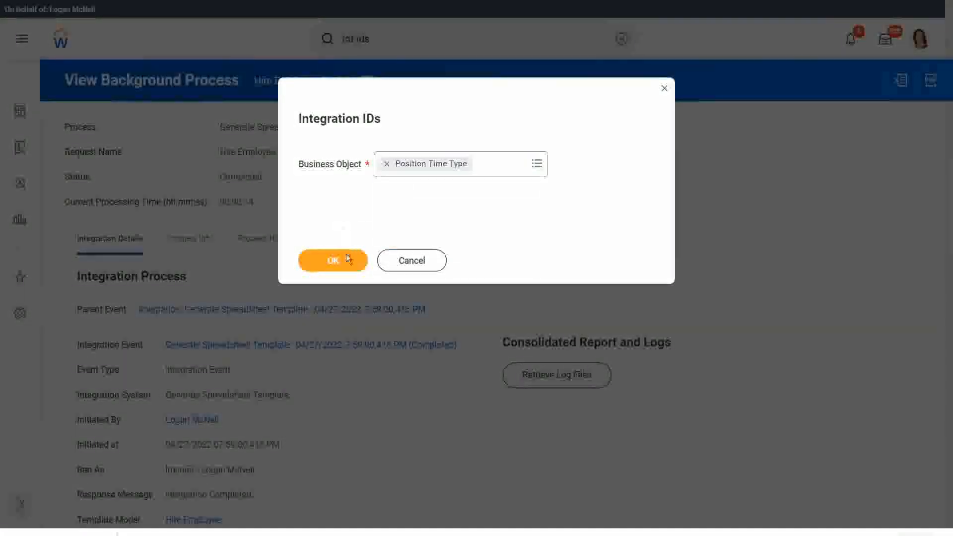
pyautogui.click(343, 259)
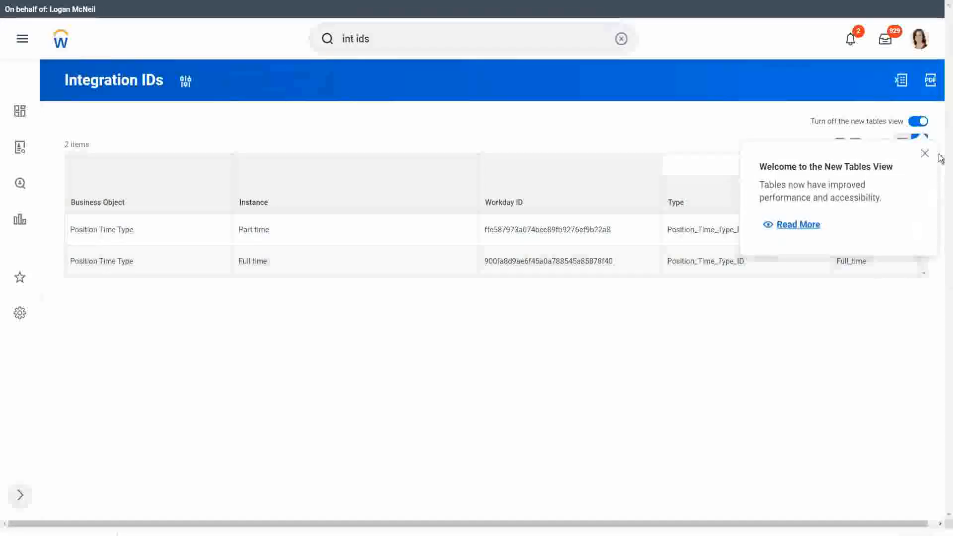
# Dismiss the new tables notice and examine the reference IDs of the part time and full time position time types
pyautogui.click(927, 153)
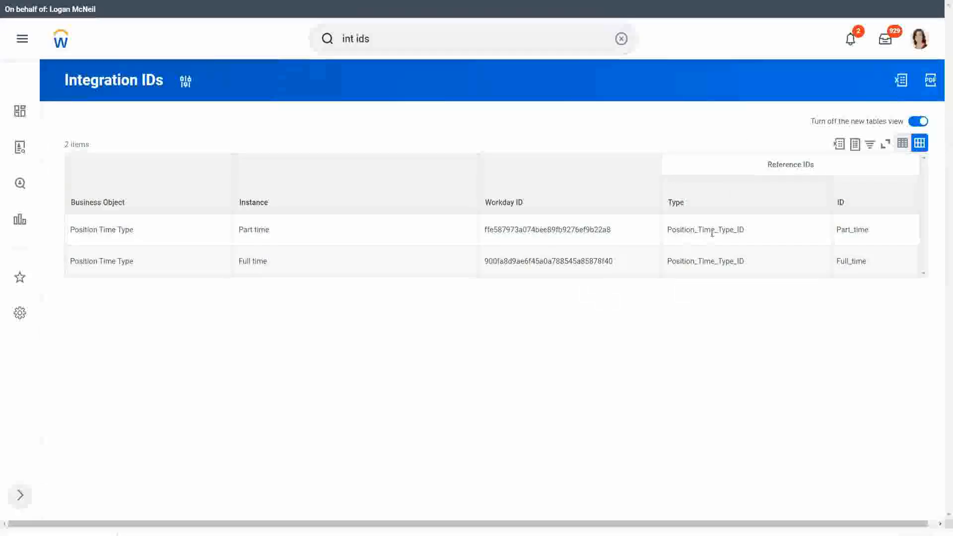
pyautogui.doubleClick(872, 231)
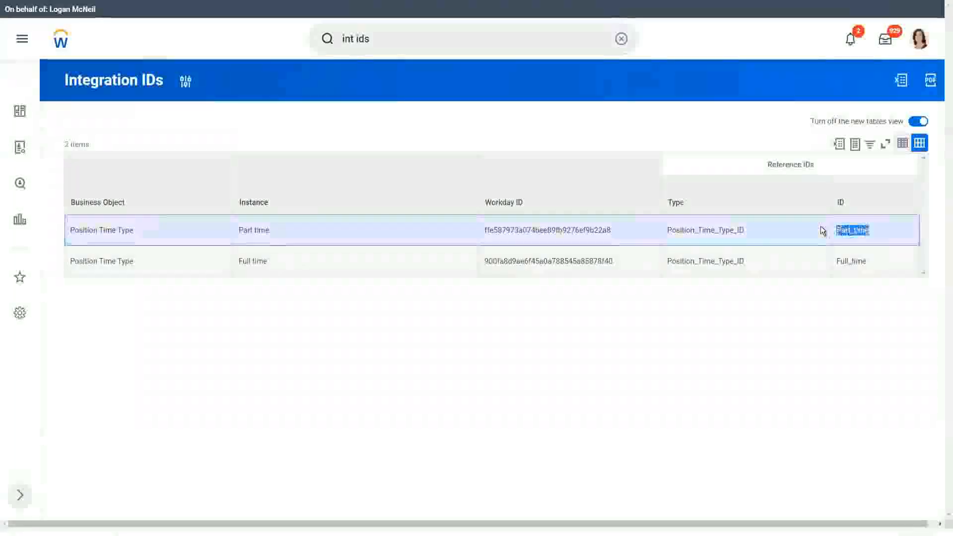
pyautogui.click(869, 259)
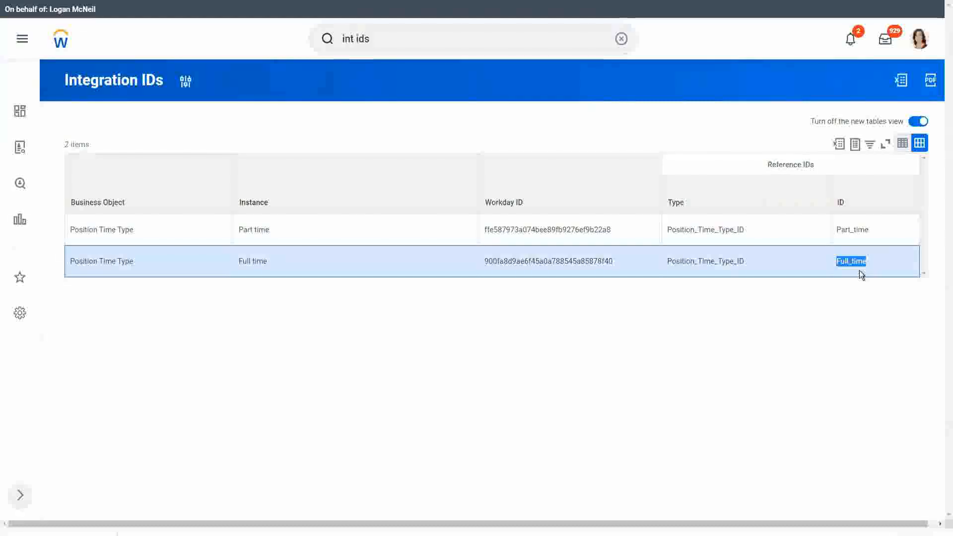
pyautogui.click(864, 262)
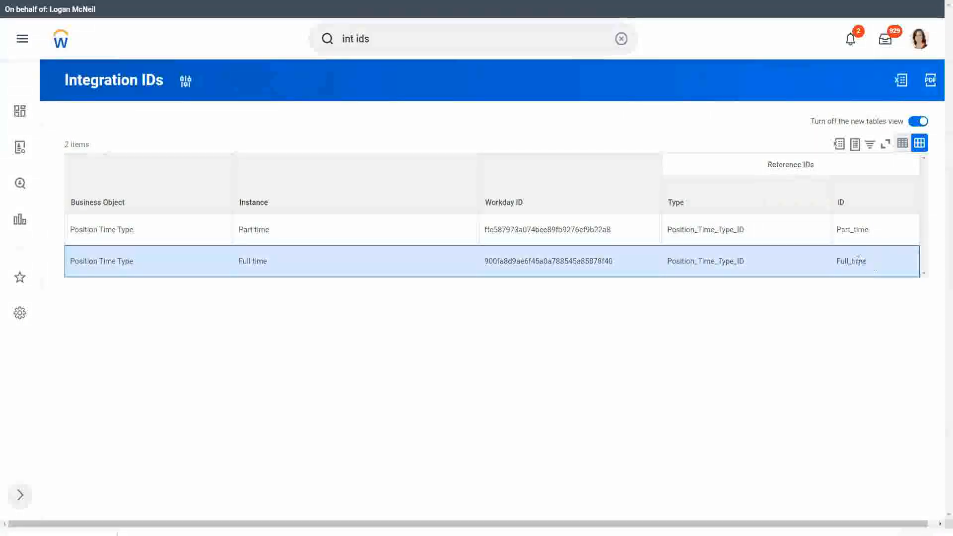
pyautogui.moveTo(868, 262); pyautogui.dragTo(840, 261)
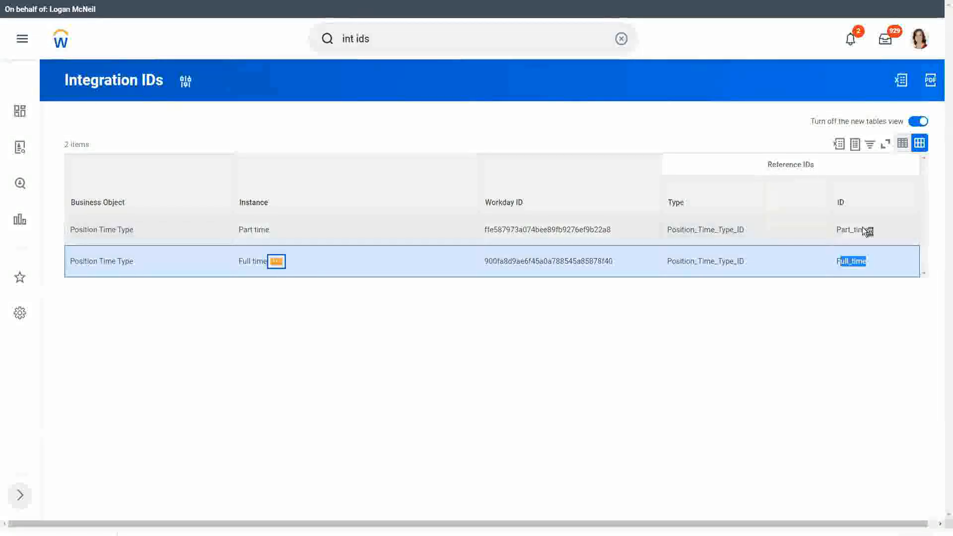
pyautogui.moveTo(869, 230); pyautogui.dragTo(842, 230)
pyautogui.click(256, 234)
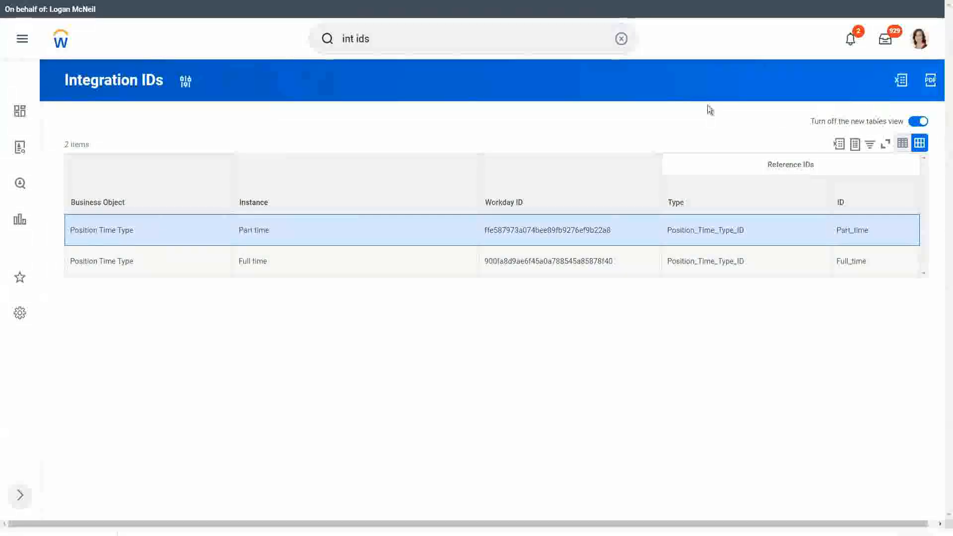
# Reopen the Integration IDs prompt, remove Position Time Type and search the business objects for "hire reason"
pyautogui.click(186, 81)
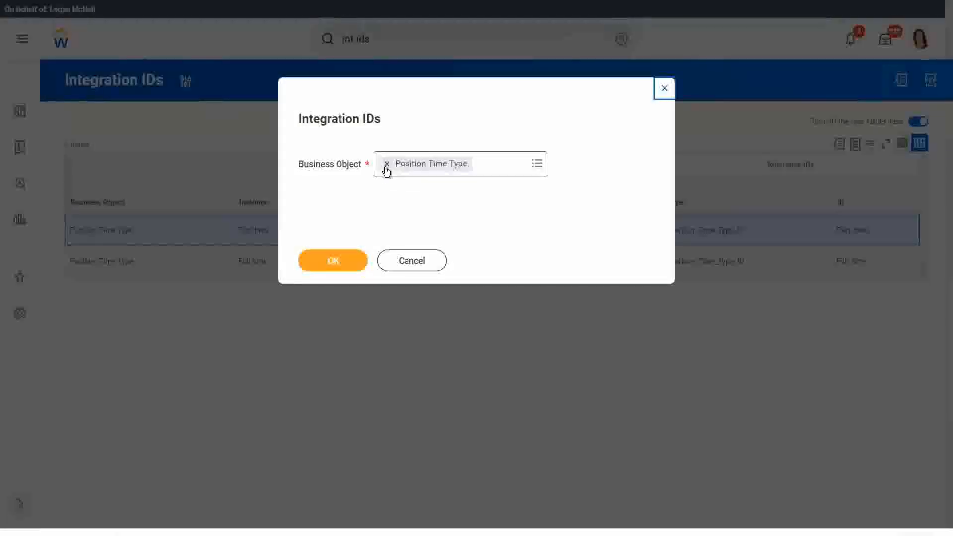
pyautogui.click(386, 164)
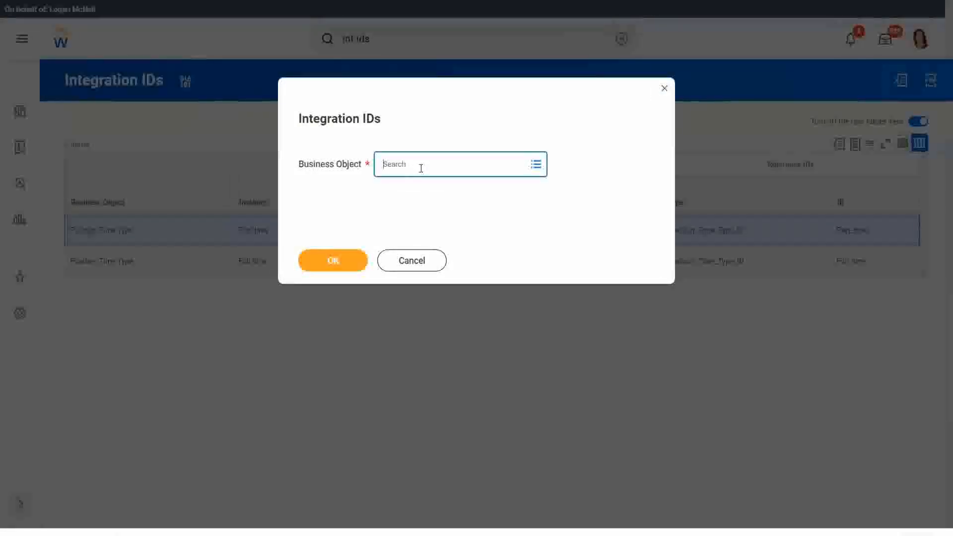
pyautogui.write('hire reason')
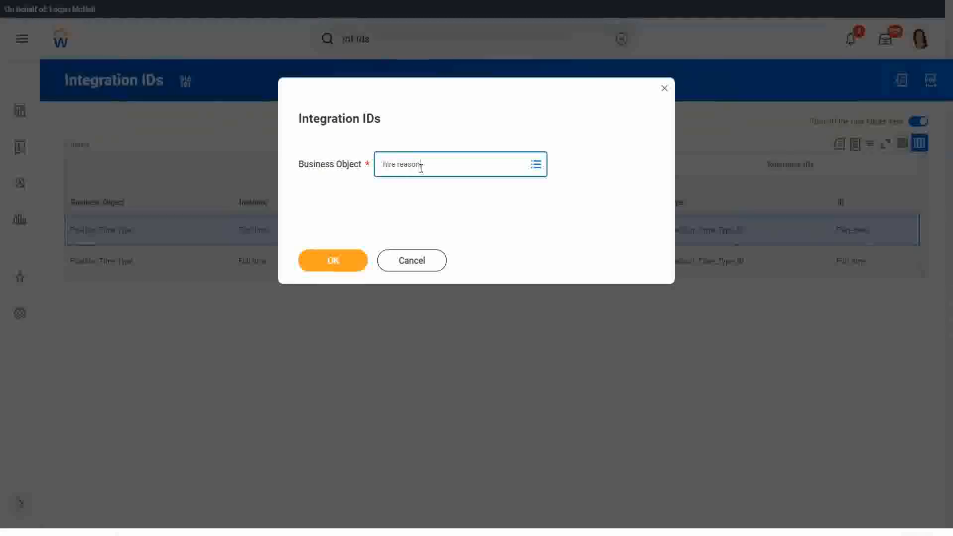
pyautogui.press('Return')
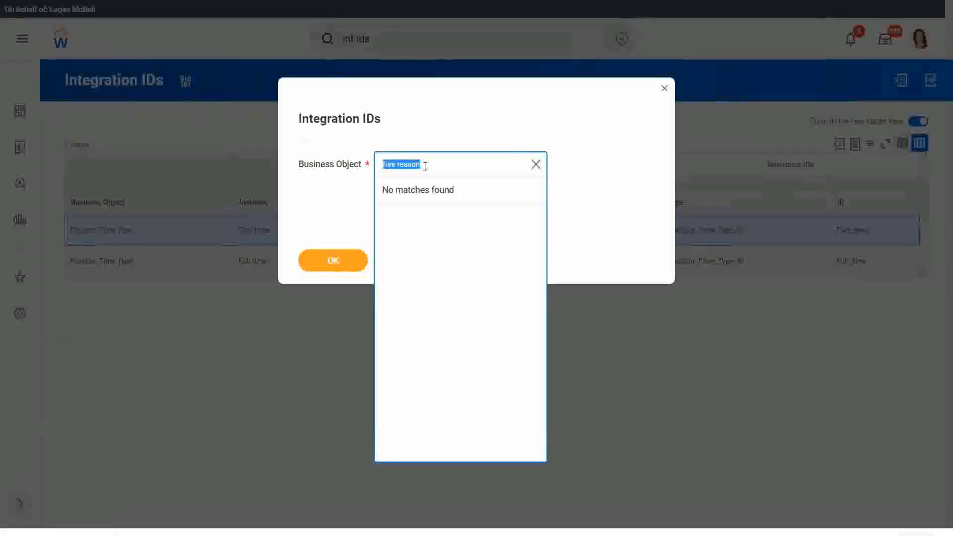
# Search the business objects for "general even subcat" and run the Integration IDs report for General Event Subcategory
pyautogui.write('general')
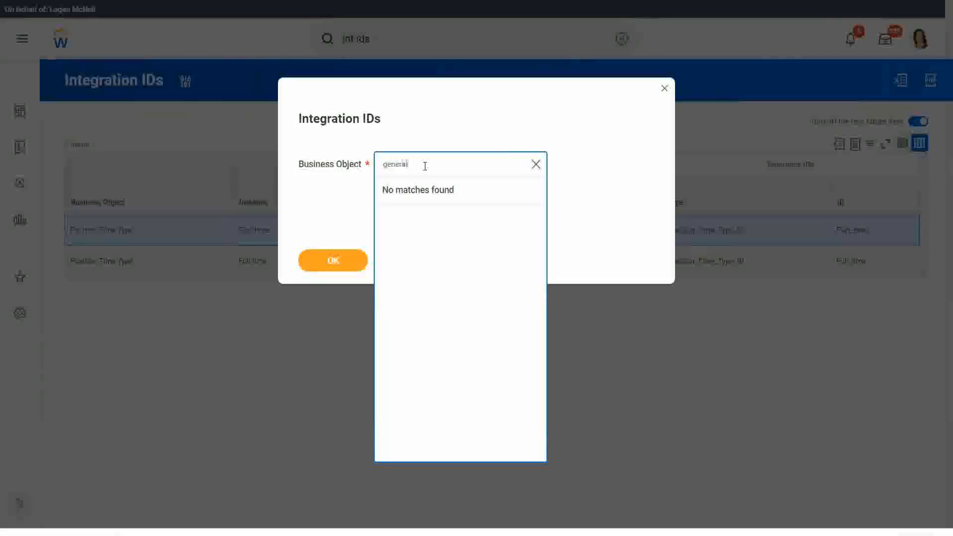
pyautogui.write(' e')
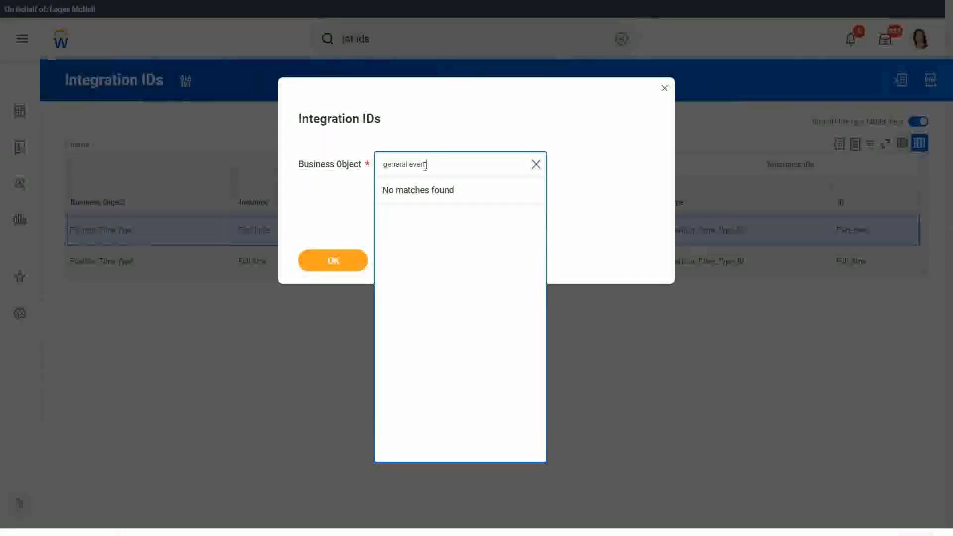
pyautogui.write('vent subcat')
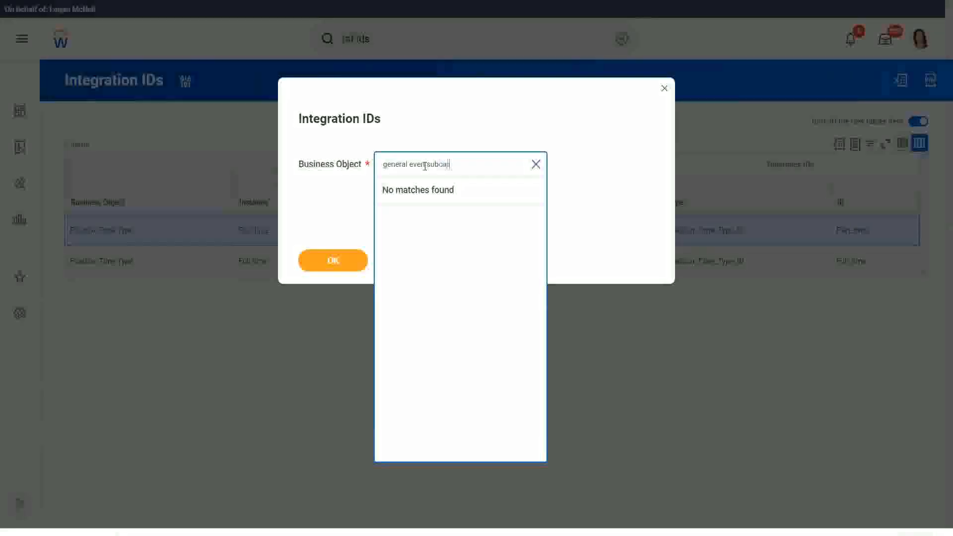
pyautogui.press('Return')
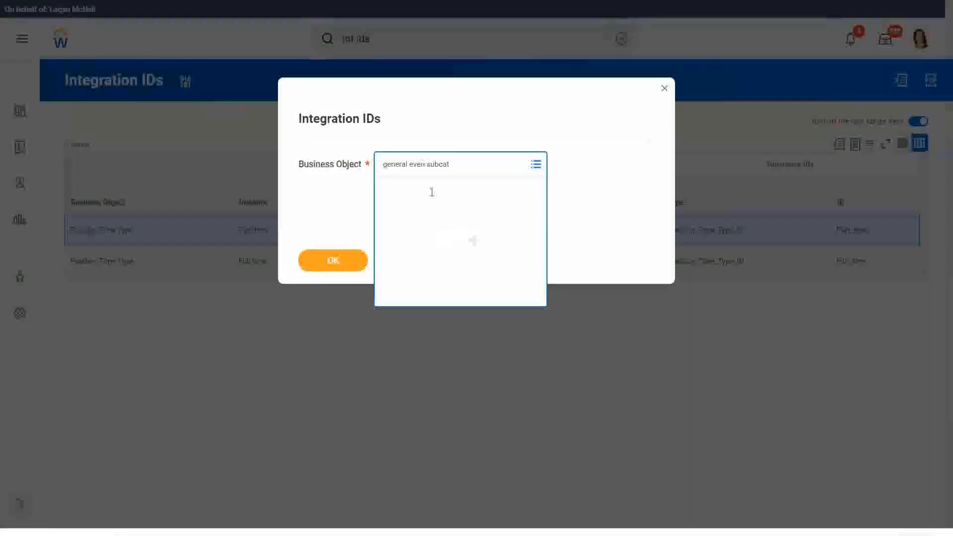
pyautogui.click(329, 262)
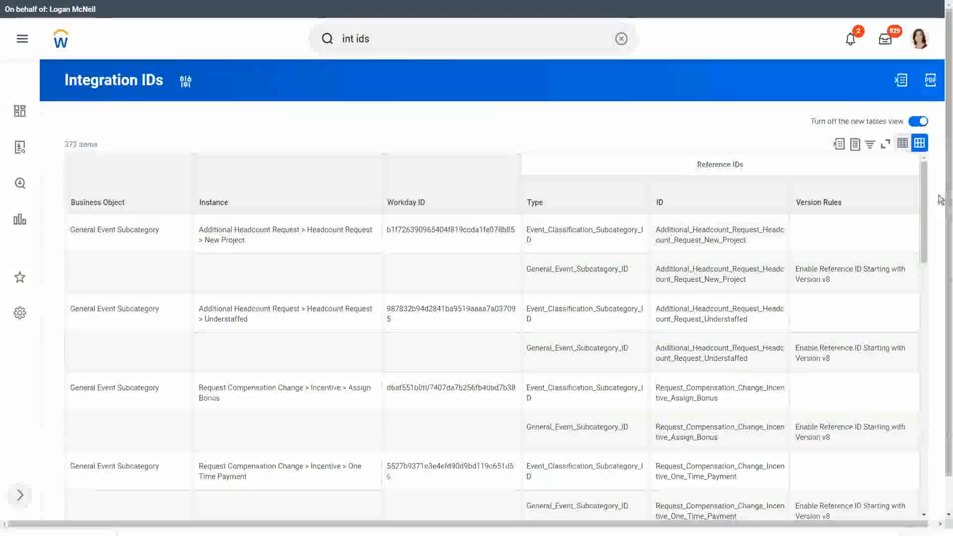
pyautogui.scroll(-1, 937, 198)
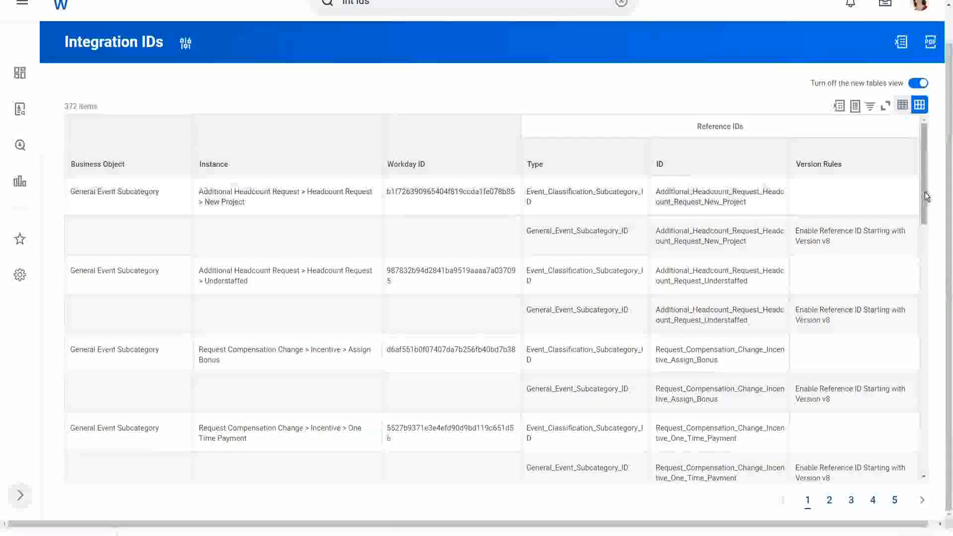
# Examine the General Event Subcategory reference IDs on the first page, including the Contract Contingent Worker entries
pyautogui.scroll(-5, 925, 191)
pyautogui.scroll(-5, 931, 284)
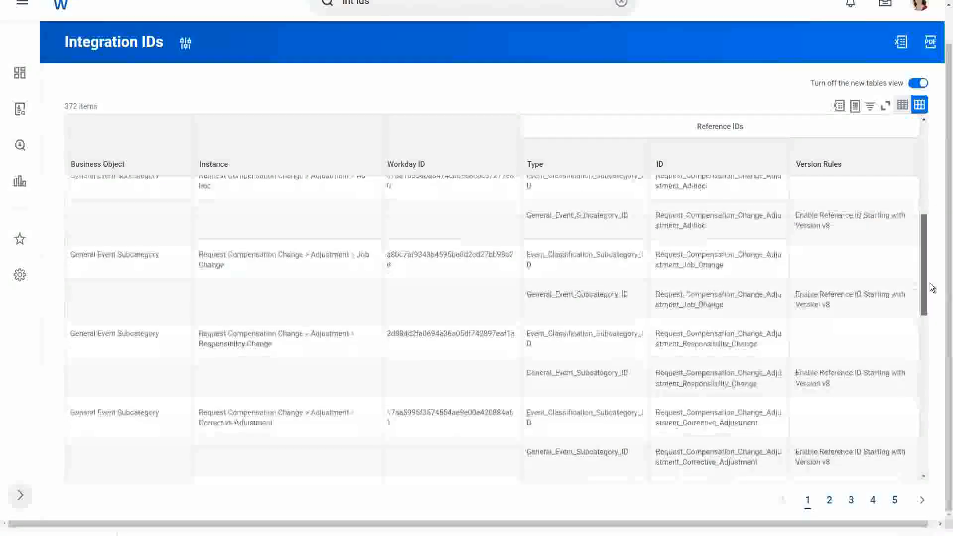
pyautogui.scroll(-2, 925, 290)
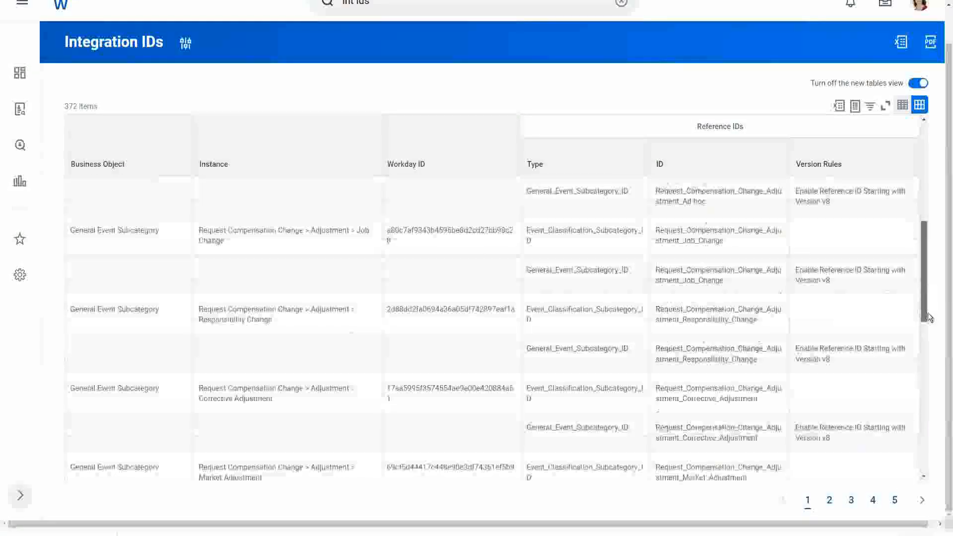
pyautogui.scroll(-8, 928, 327)
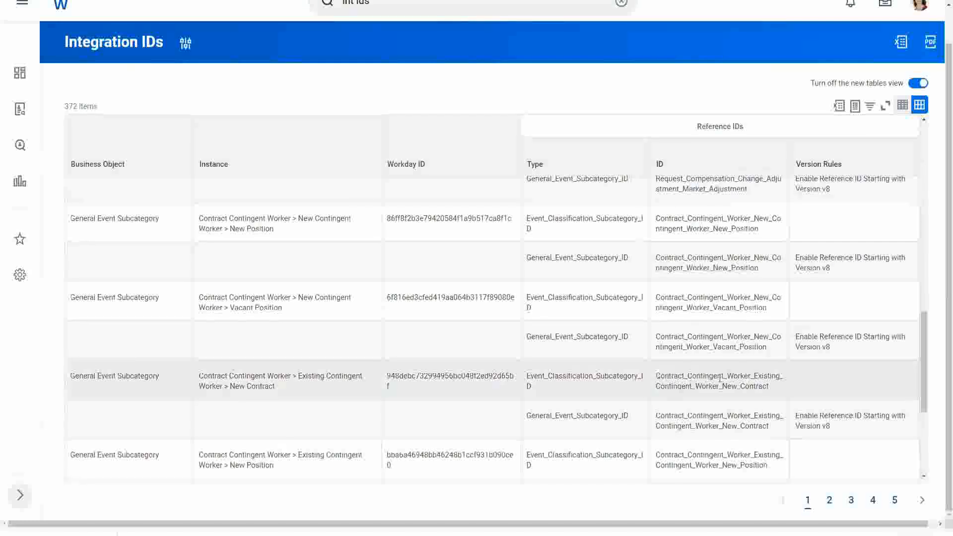
pyautogui.moveTo(656, 376); pyautogui.dragTo(785, 385)
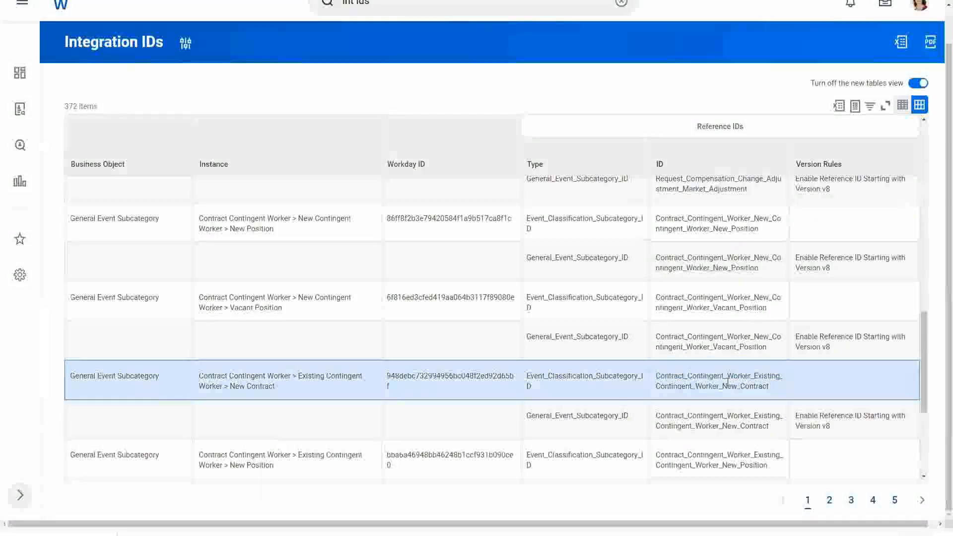
pyautogui.moveTo(657, 387); pyautogui.dragTo(767, 398)
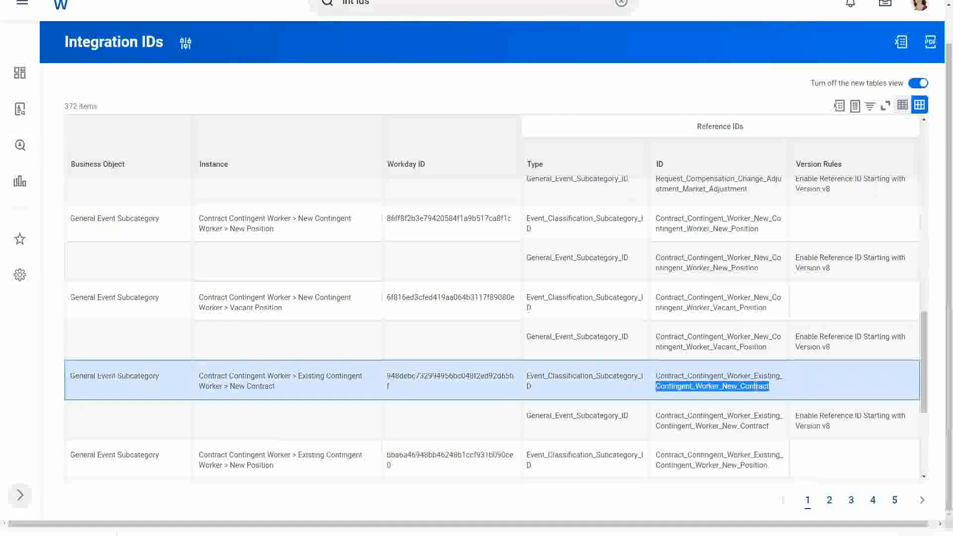
pyautogui.click(755, 387)
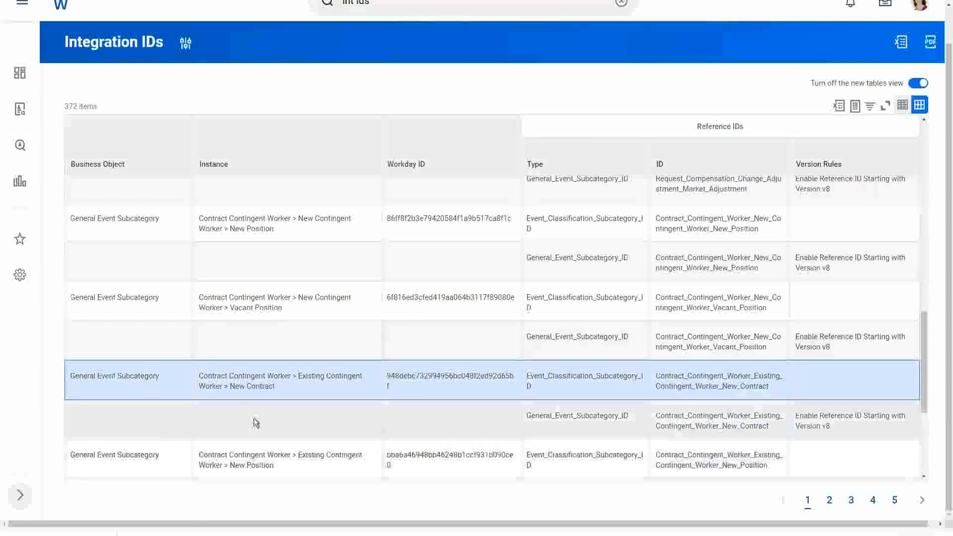
# Switch to the Hire_Employee_Template workbook and enter 40 for both Default Hours and Scheduled Hours in row 6
pyautogui.hotkey('alt', 'Tab')
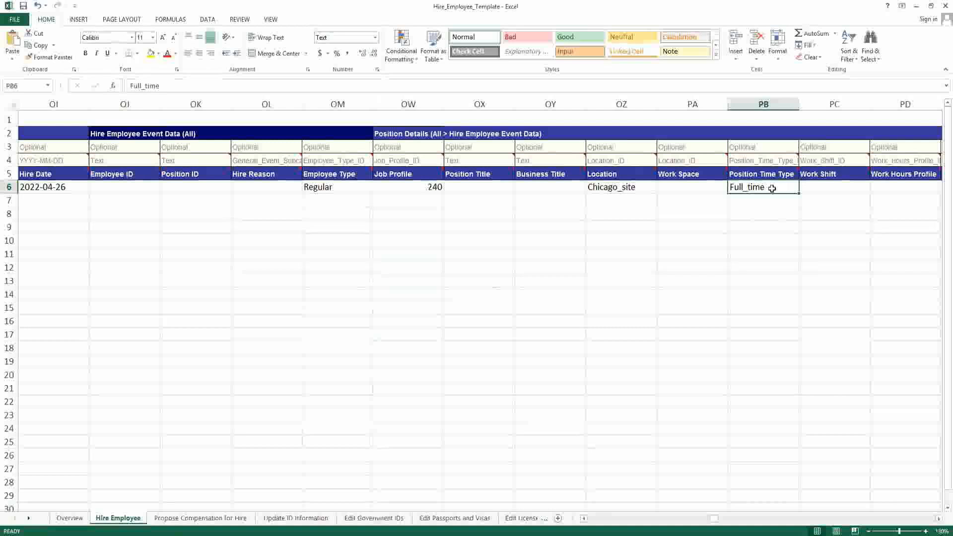
pyautogui.press('Tab')
pyautogui.press('Tab')
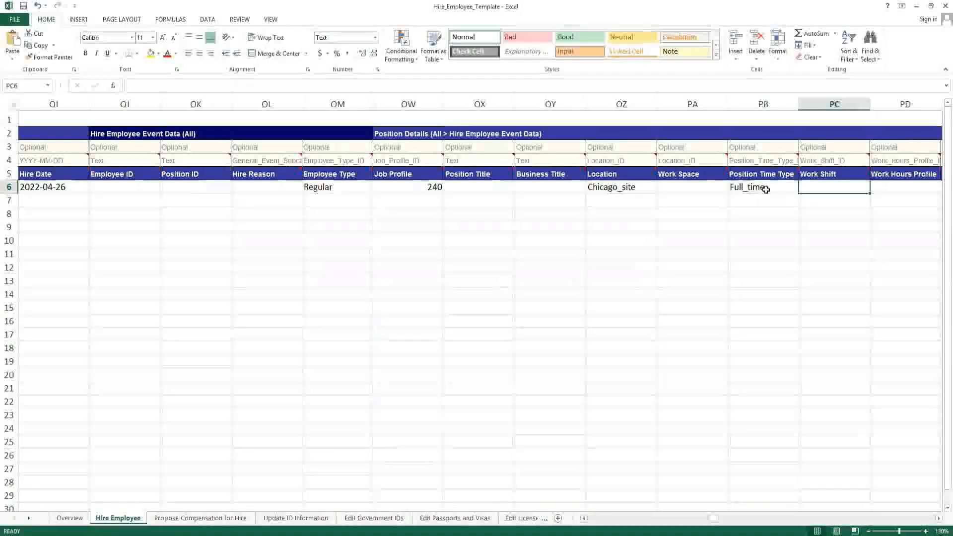
pyautogui.press('Tab')
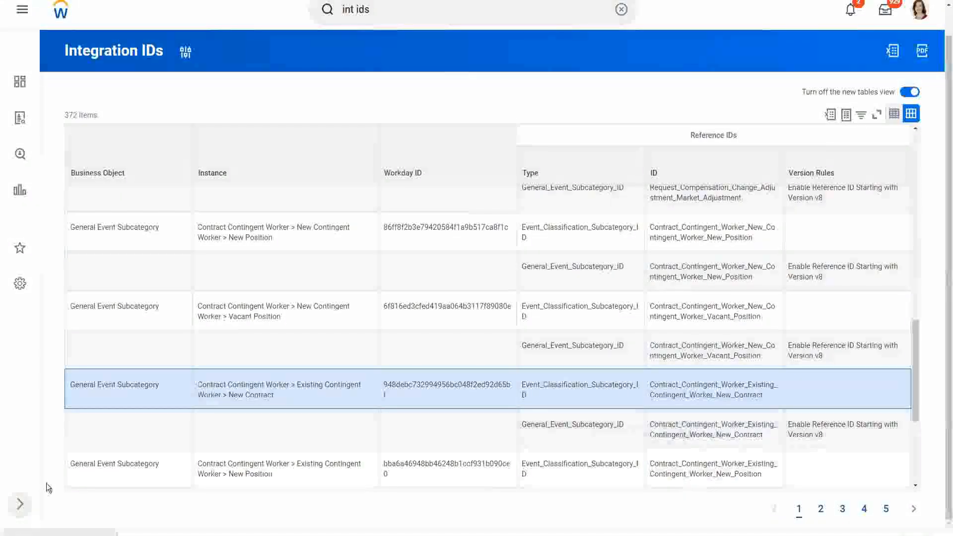
pyautogui.hotkey('alt', 'Tab')
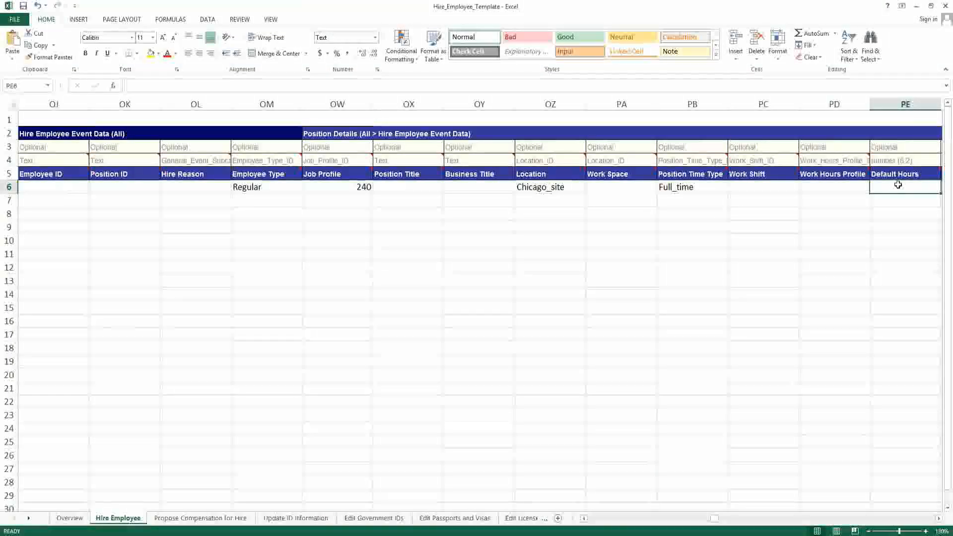
pyautogui.write('40')
pyautogui.press('Tab')
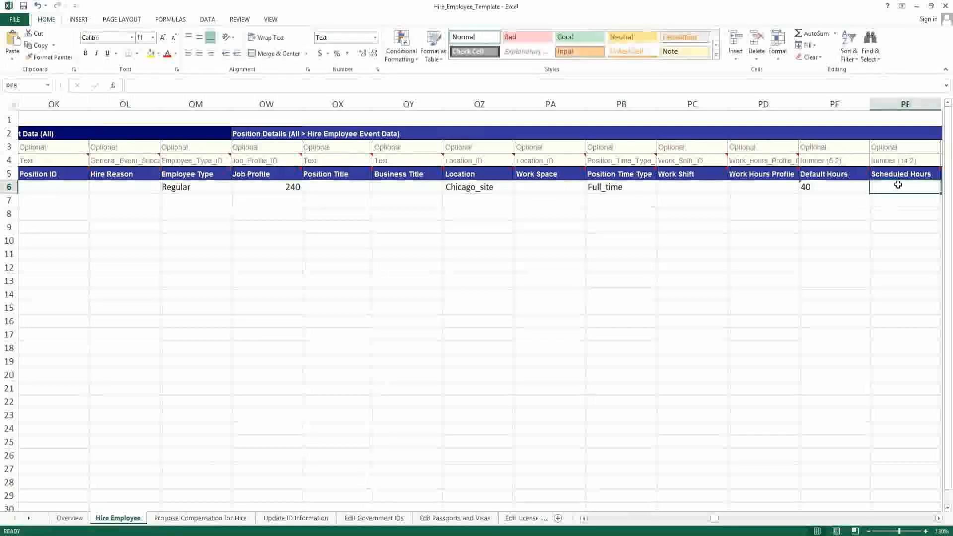
pyautogui.write('40')
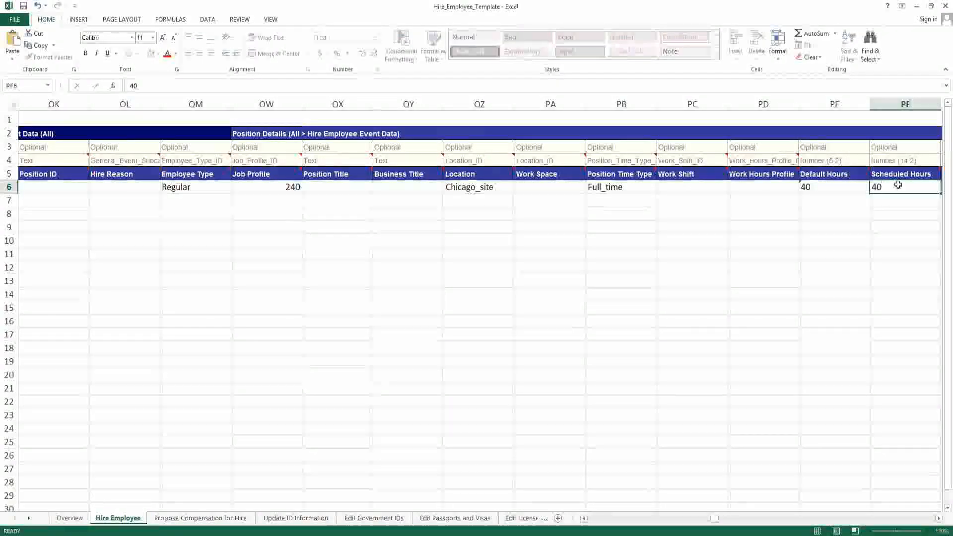
pyautogui.press('Tab')
# Hide the unused position detail columns PG to PO, starting with the working time frequency column
pyautogui.press('Tab')
pyautogui.press('Tab')
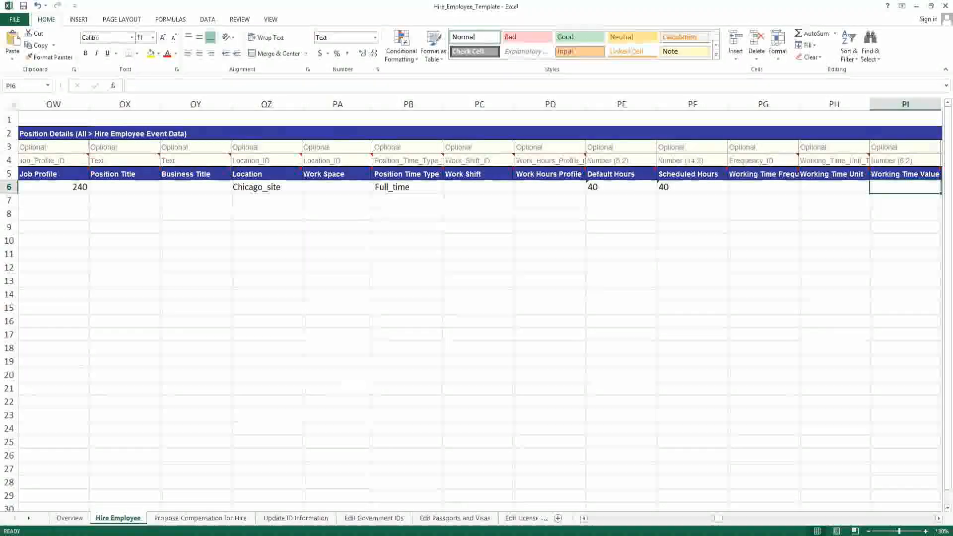
pyautogui.click(761, 100)
pyautogui.moveTo(756, 99); pyautogui.dragTo(893, 117)
pyautogui.rightClick(886, 106)
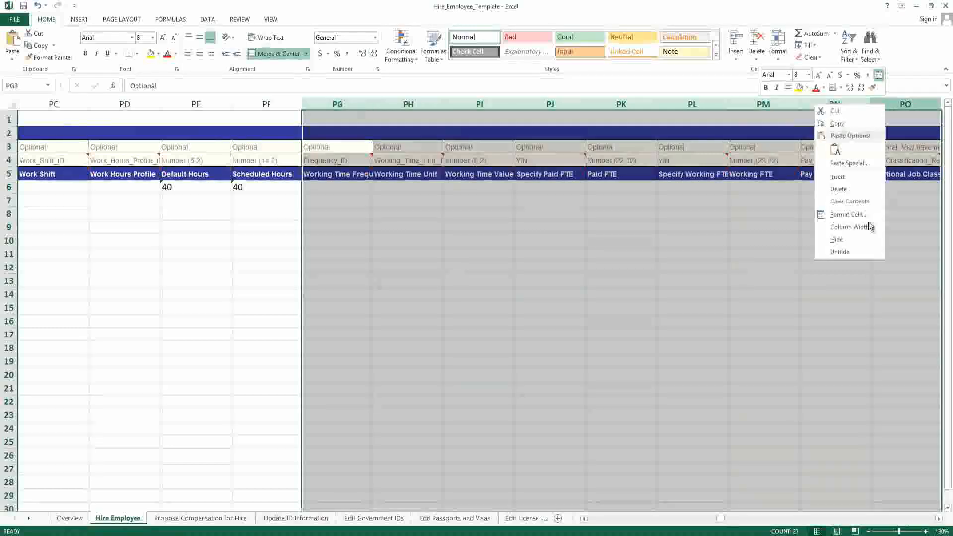
pyautogui.click(838, 239)
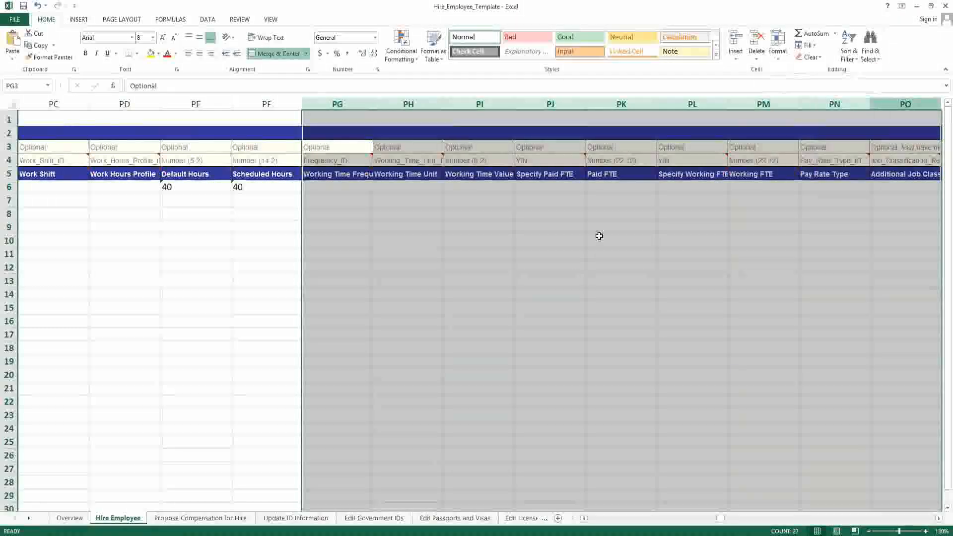
# Hide the remaining unused columns PP to PX, from the company insider type through the employee External ID
pyautogui.click(343, 240)
pyautogui.moveTo(344, 105); pyautogui.dragTo(883, 115)
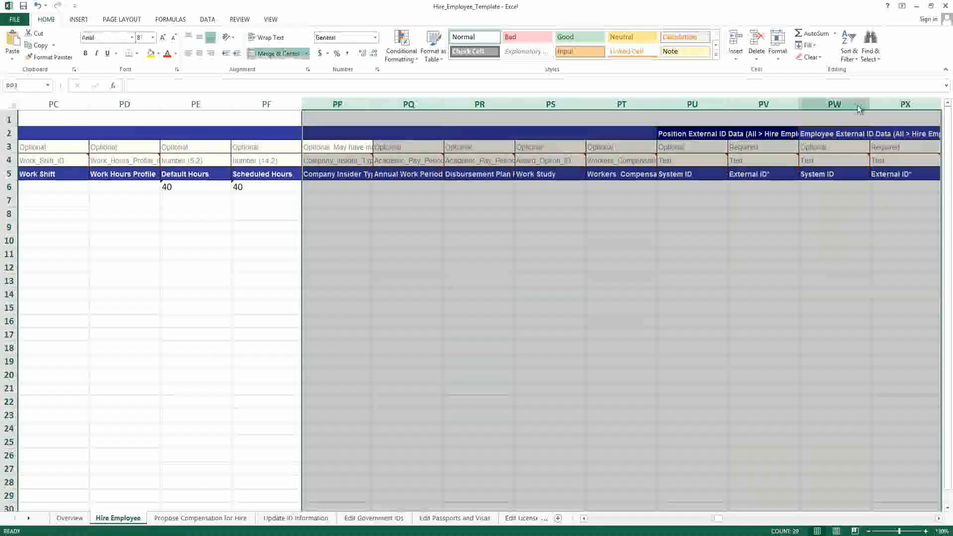
pyautogui.rightClick(874, 108)
pyautogui.click(877, 240)
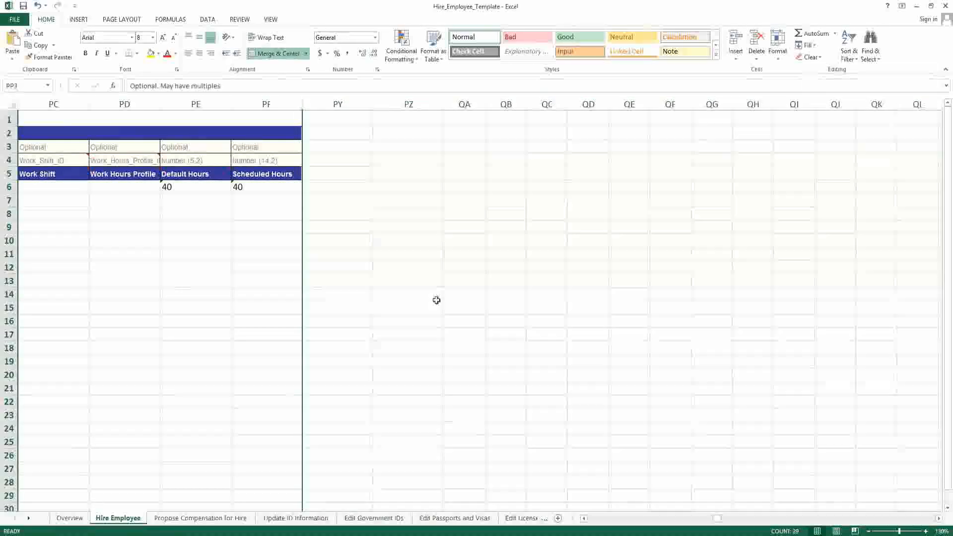
pyautogui.click(421, 281)
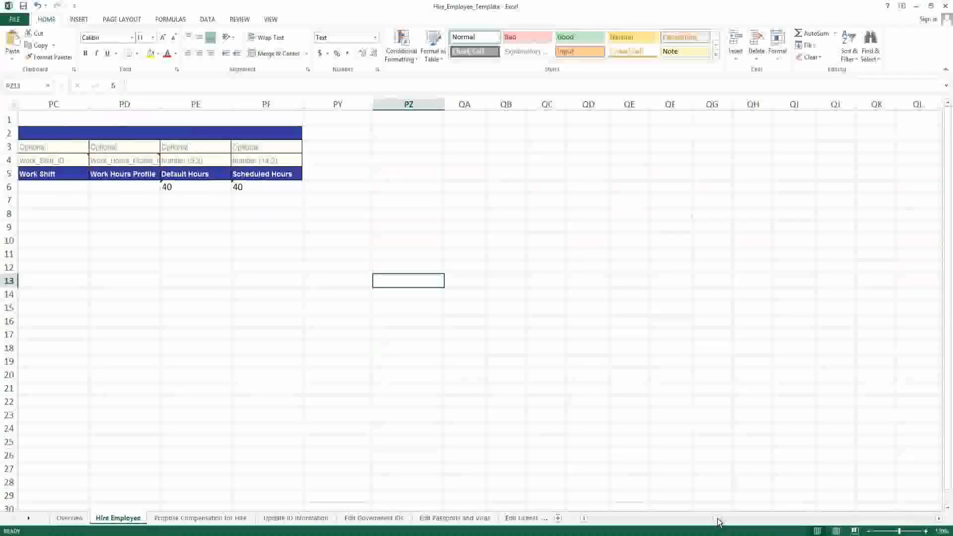
# Hide the Employee ID and Position ID columns and select the Hire Reason cell in row 6
pyautogui.moveTo(718, 521); pyautogui.dragTo(585, 519)
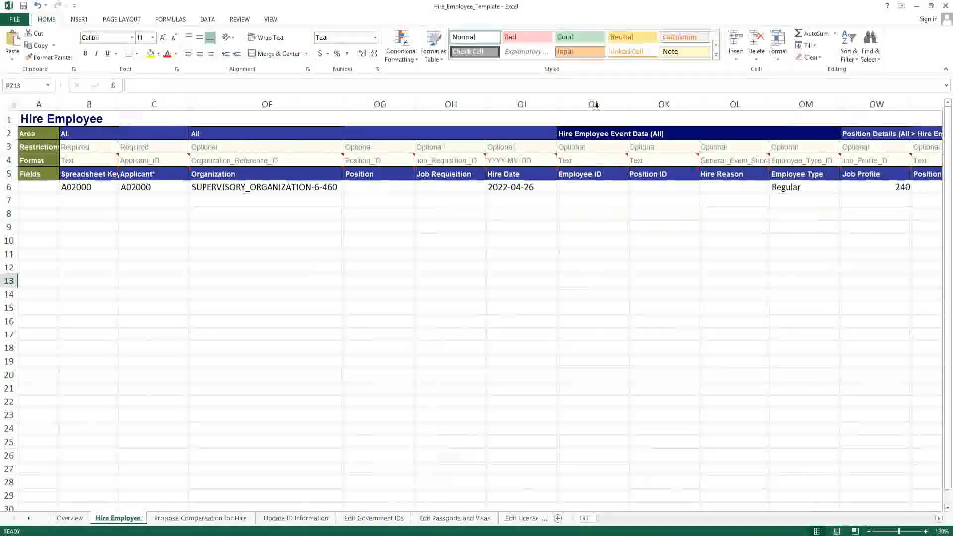
pyautogui.moveTo(599, 103); pyautogui.dragTo(686, 104)
pyautogui.rightClick(683, 100)
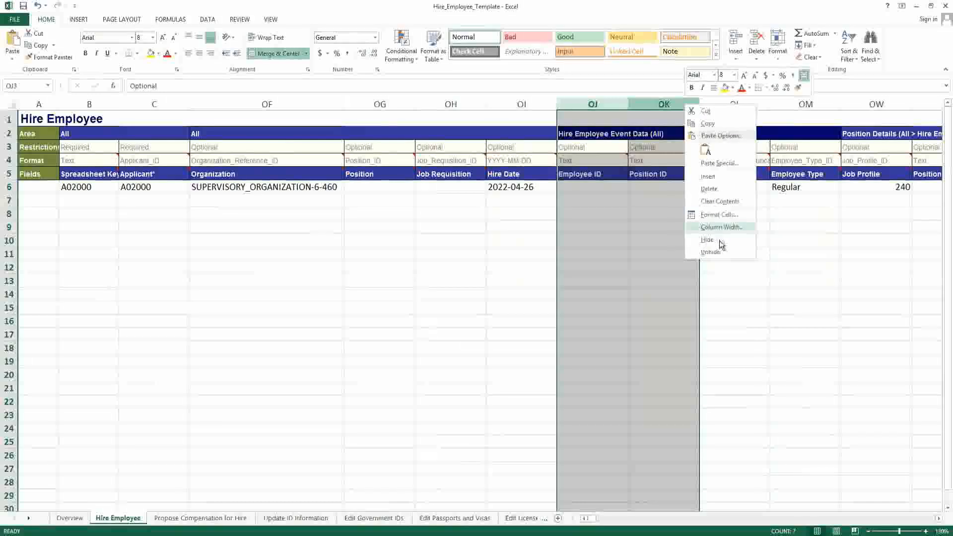
pyautogui.click(684, 228)
pyautogui.click(593, 189)
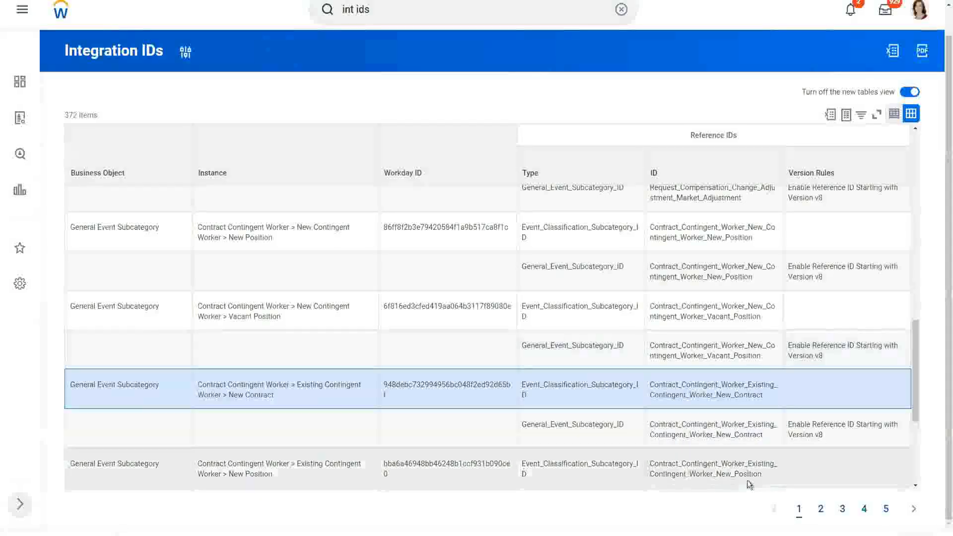
# Switch to Workday and look through the following pages of General Event Subcategory IDs for a Hire Employee reason
pyautogui.moveTo(916, 390); pyautogui.dragTo(915, 485)
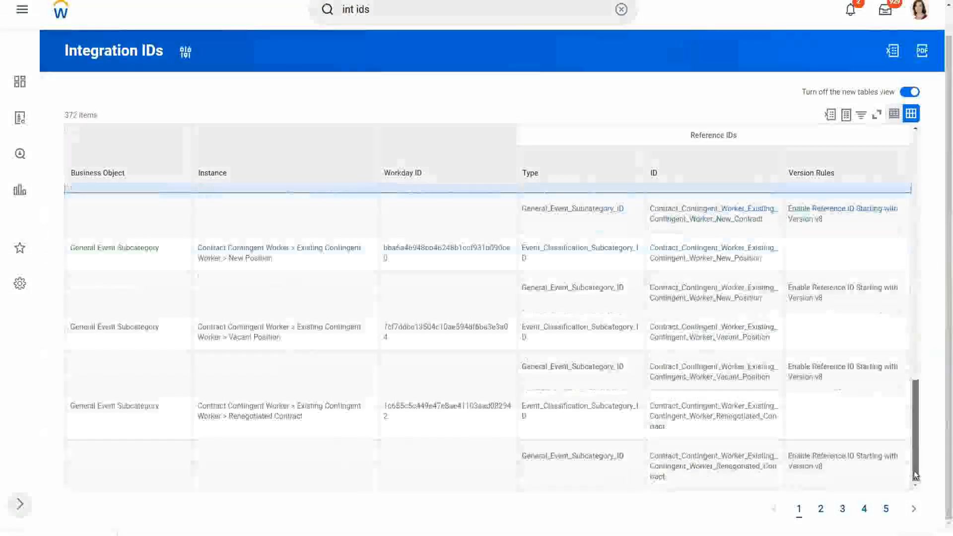
pyautogui.click(821, 510)
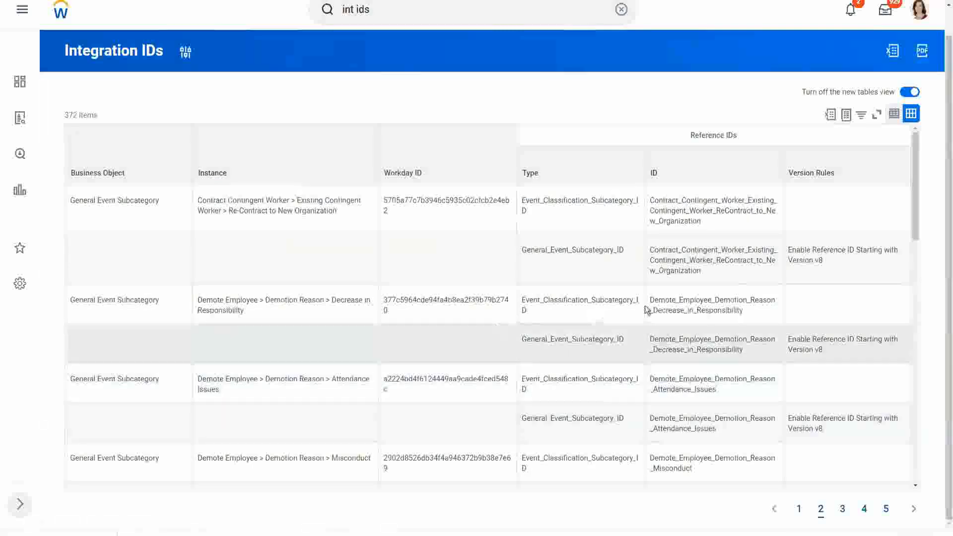
pyautogui.scroll(-10, 722, 295)
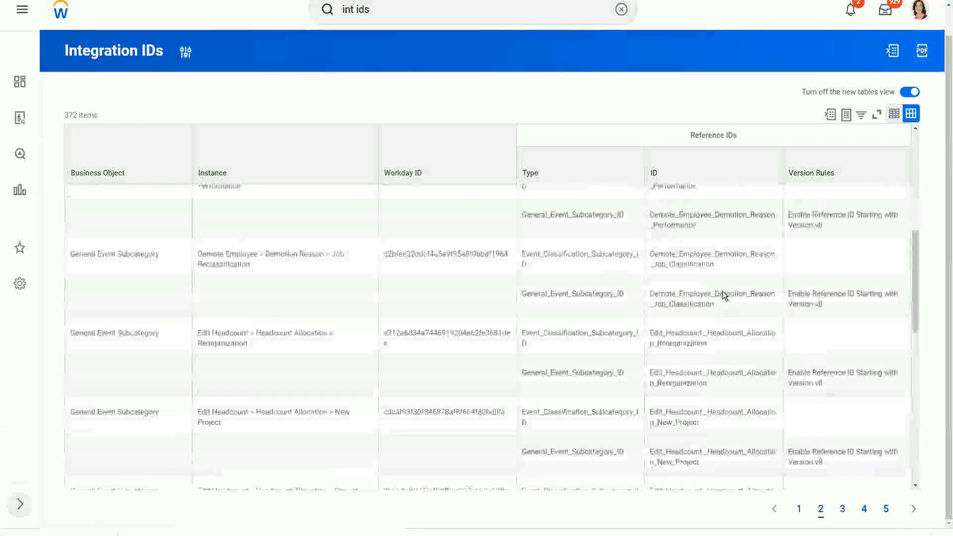
pyautogui.scroll(-8, 722, 291)
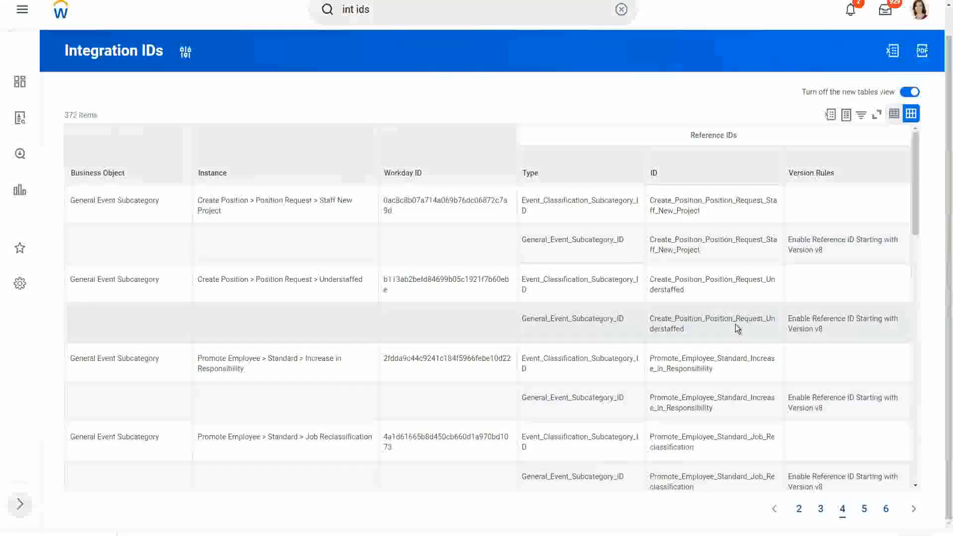
pyautogui.scroll(-20, 735, 324)
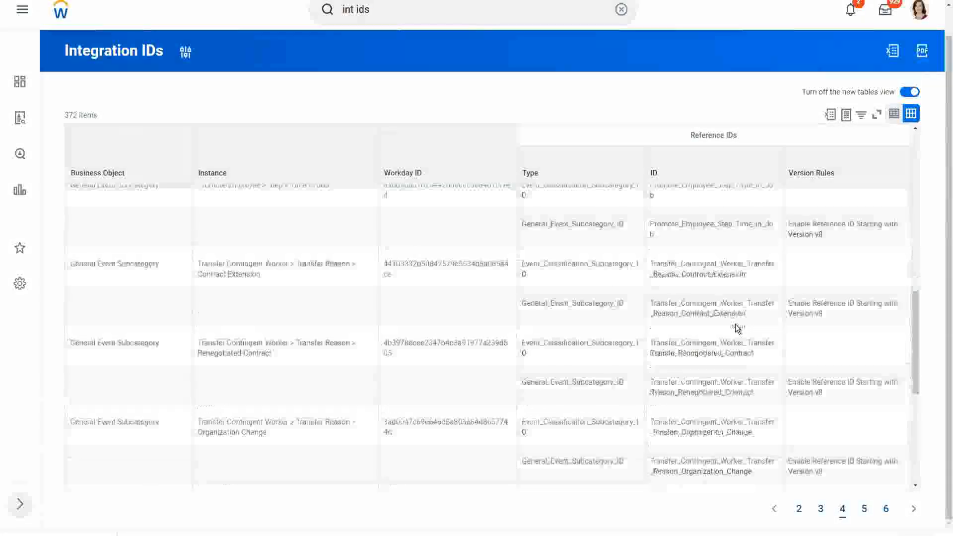
pyautogui.scroll(-1, 794, 440)
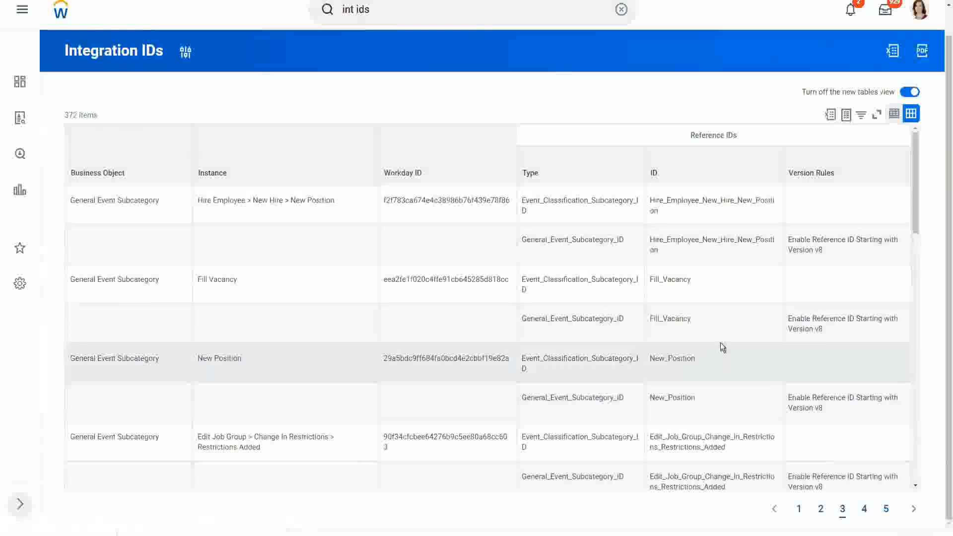
pyautogui.scroll(-1, 722, 346)
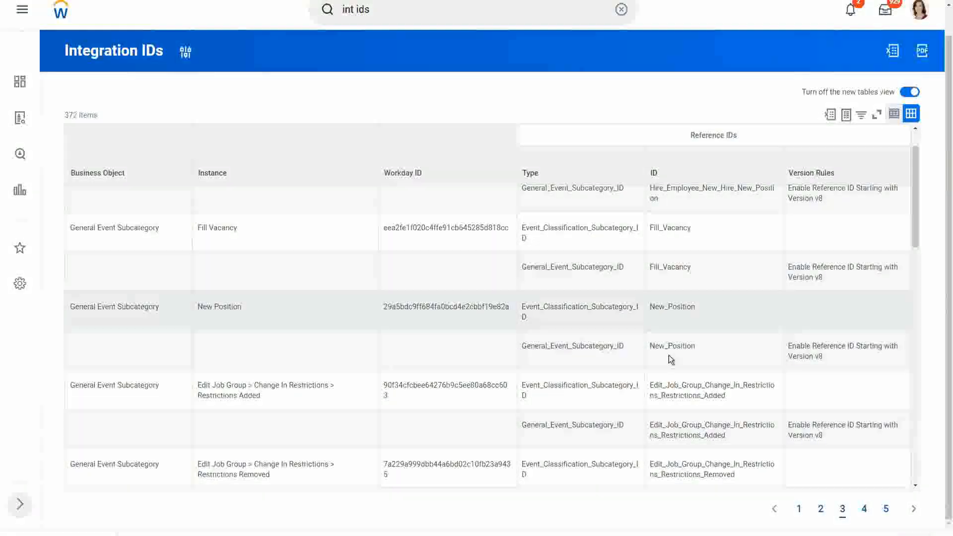
pyautogui.scroll(-1, 715, 354)
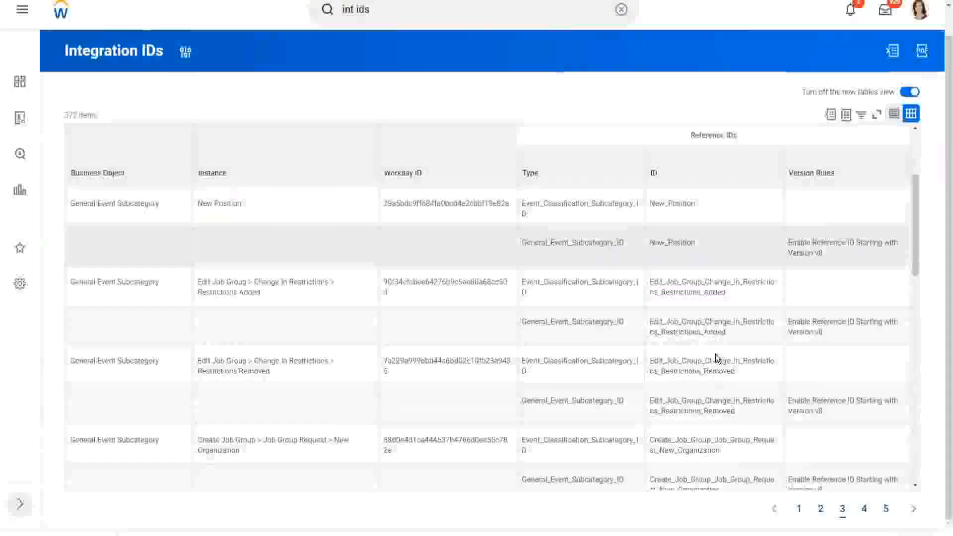
pyautogui.scroll(2, 716, 360)
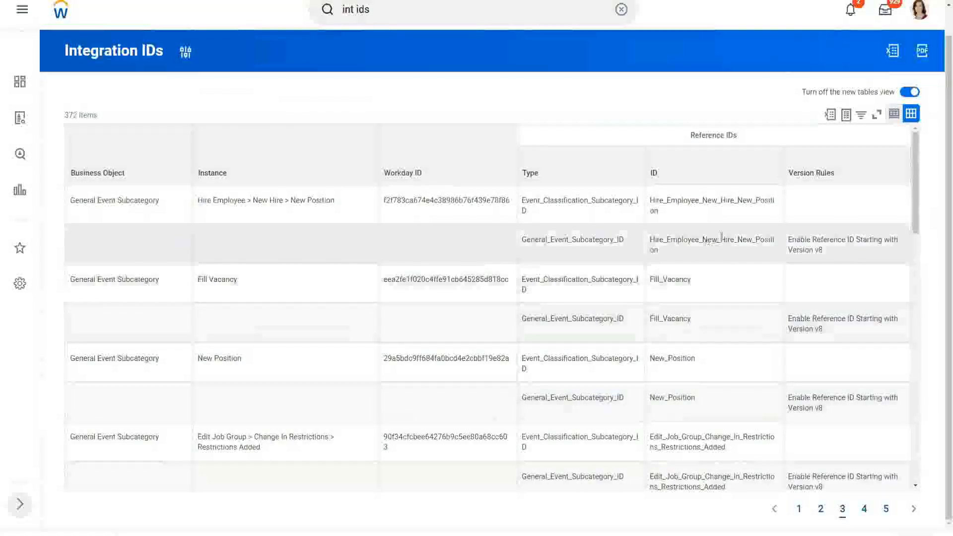
# Copy the General_Event_Subcategory_ID value Hire_Employee_New_Hire_New_Position from the Hire Employee > New Hire > New Position entry
pyautogui.click(651, 243)
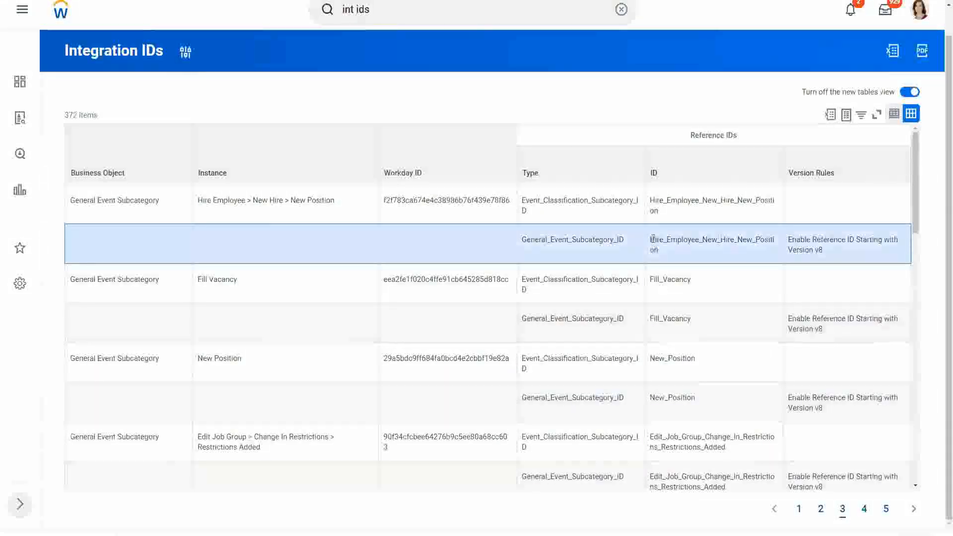
pyautogui.moveTo(651, 239); pyautogui.dragTo(674, 251)
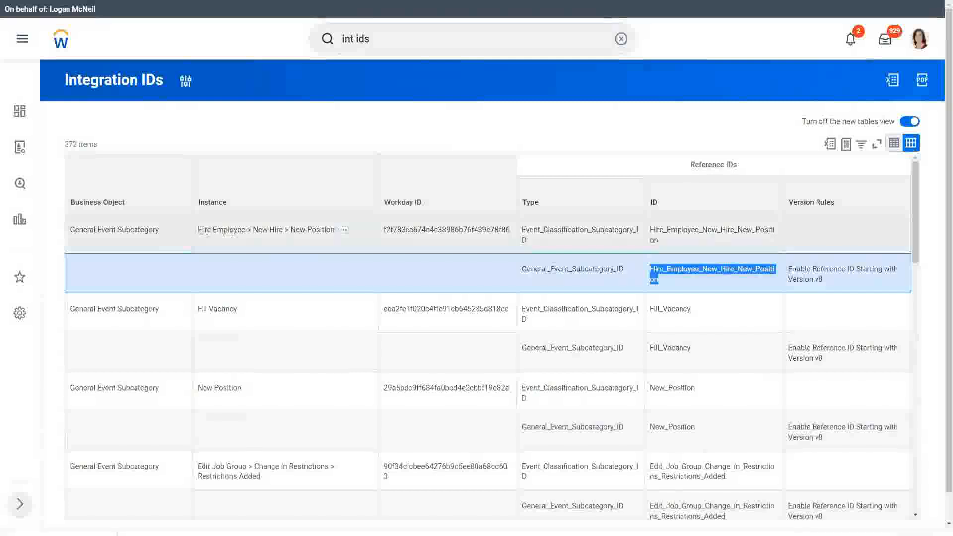
pyautogui.click(314, 227)
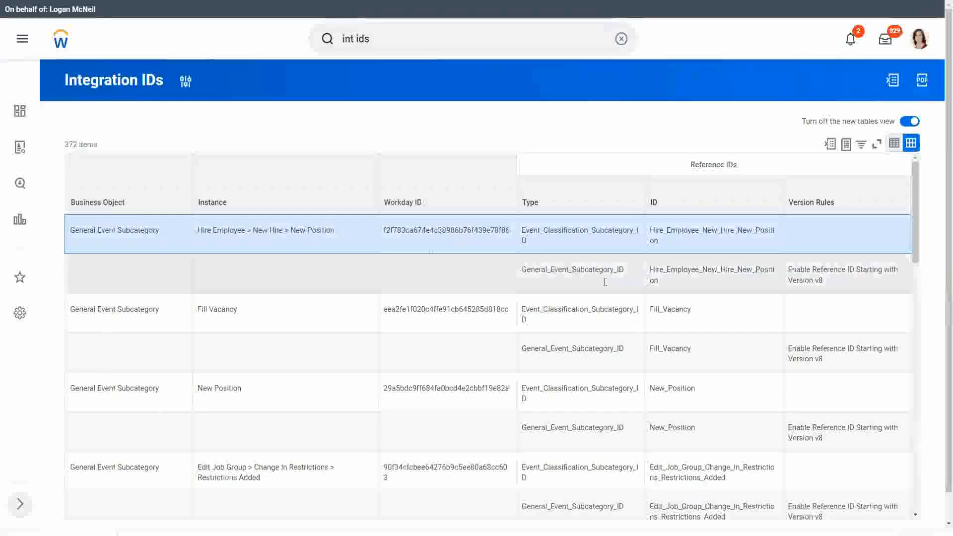
pyautogui.click(661, 282)
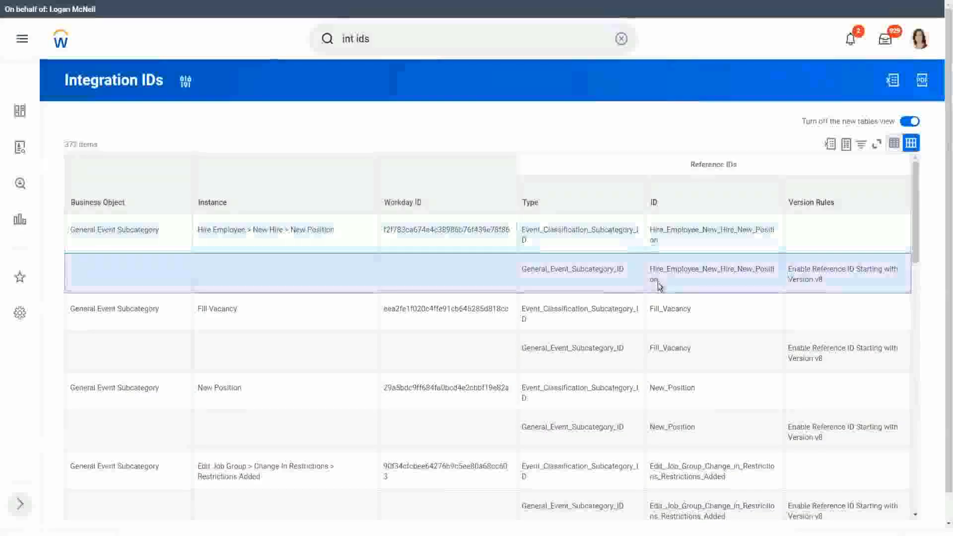
pyautogui.moveTo(663, 283); pyautogui.dragTo(645, 266)
pyautogui.hotkey('ctrl', 'c')
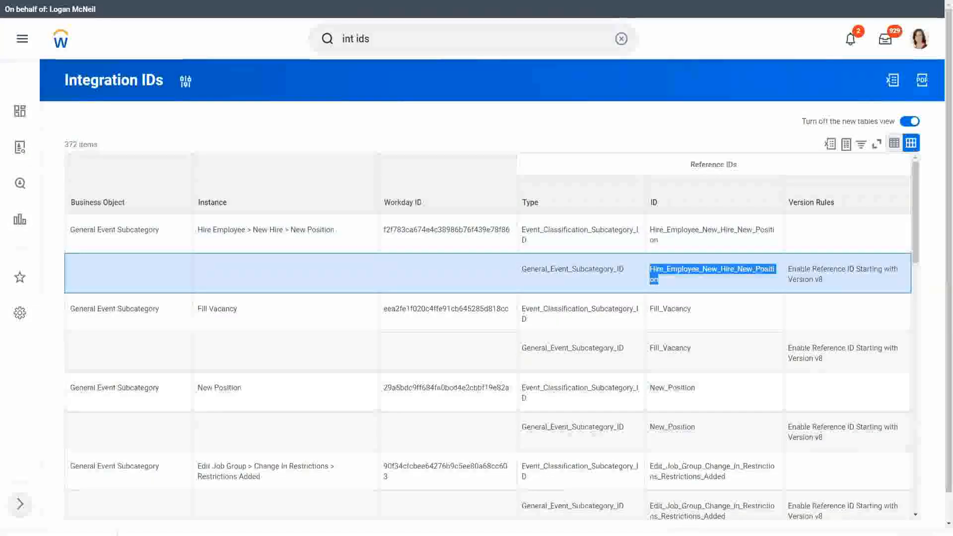
# Switch to the Excel template, paste Hire_Employee_New_Hire_New_Position as the row 6 Hire Reason, and fit the column width to it
pyautogui.hotkey('alt', 'Tab')
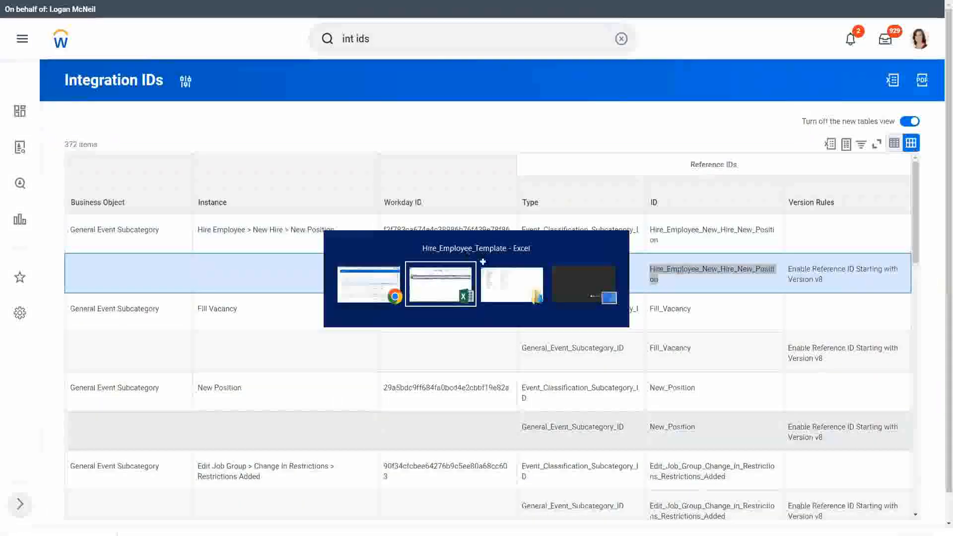
pyautogui.click(593, 160)
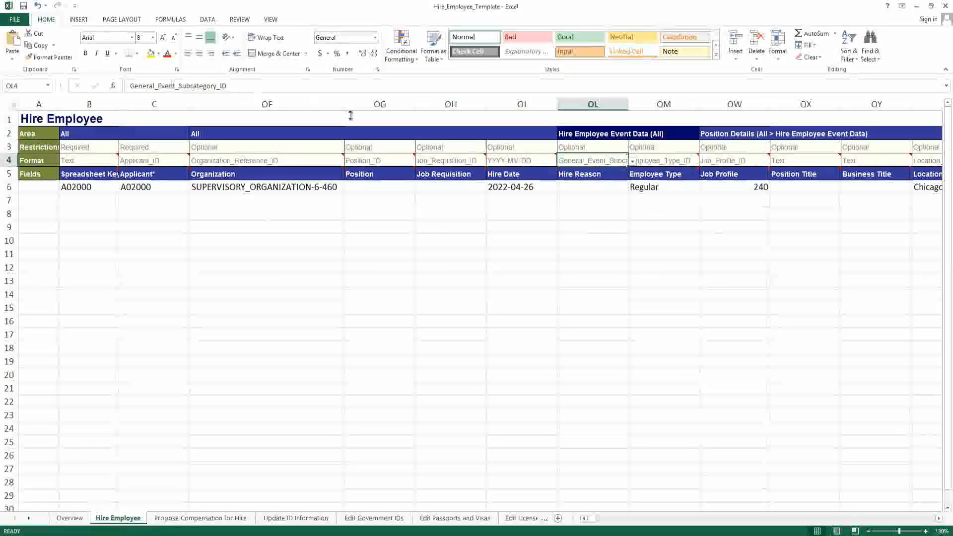
pyautogui.doubleClick(582, 188)
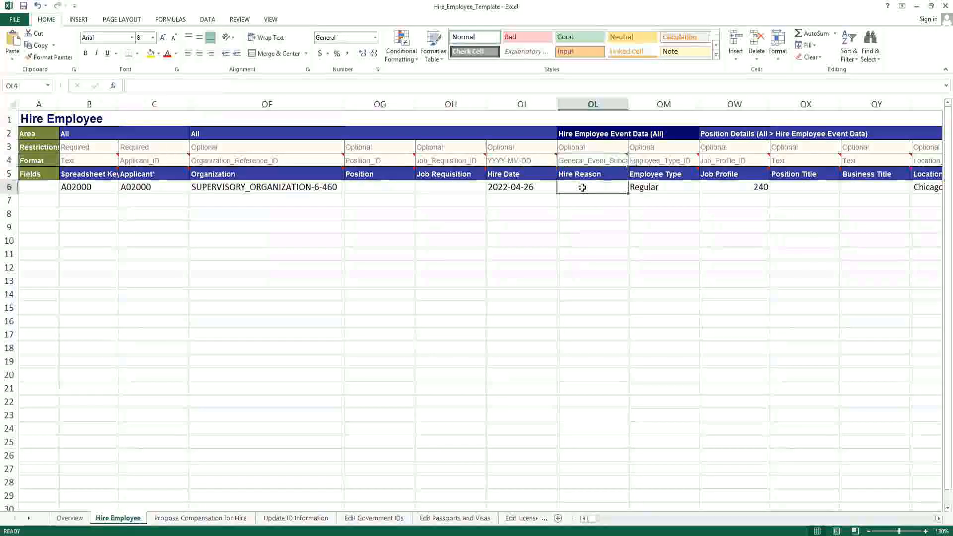
pyautogui.hotkey('ctrl', 'v')
pyautogui.click(579, 256)
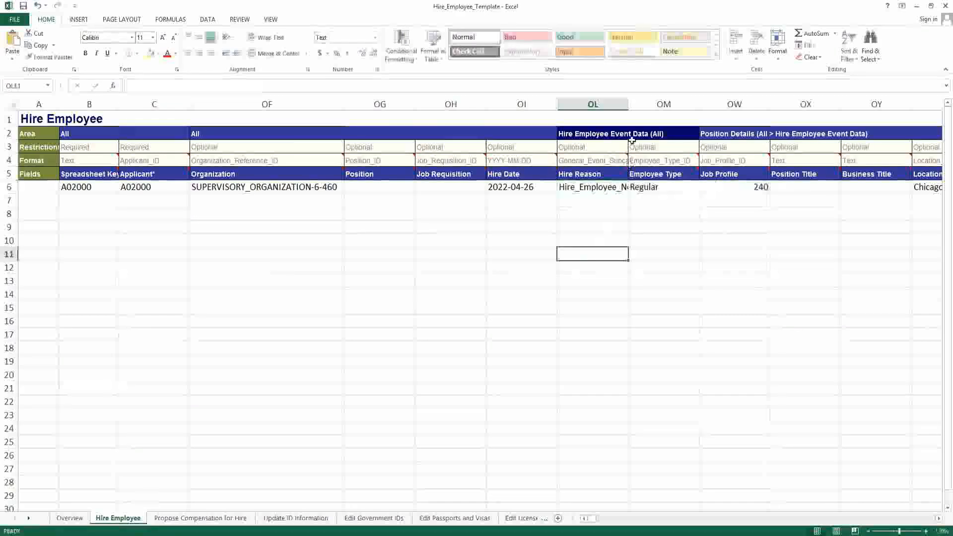
pyautogui.doubleClick(629, 102)
pyautogui.click(627, 228)
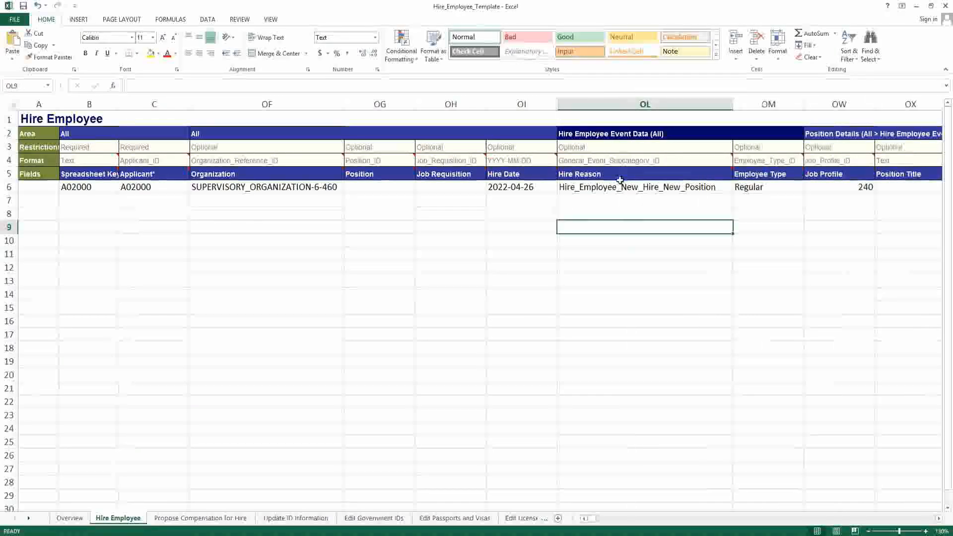
pyautogui.click(621, 187)
pyautogui.click(619, 160)
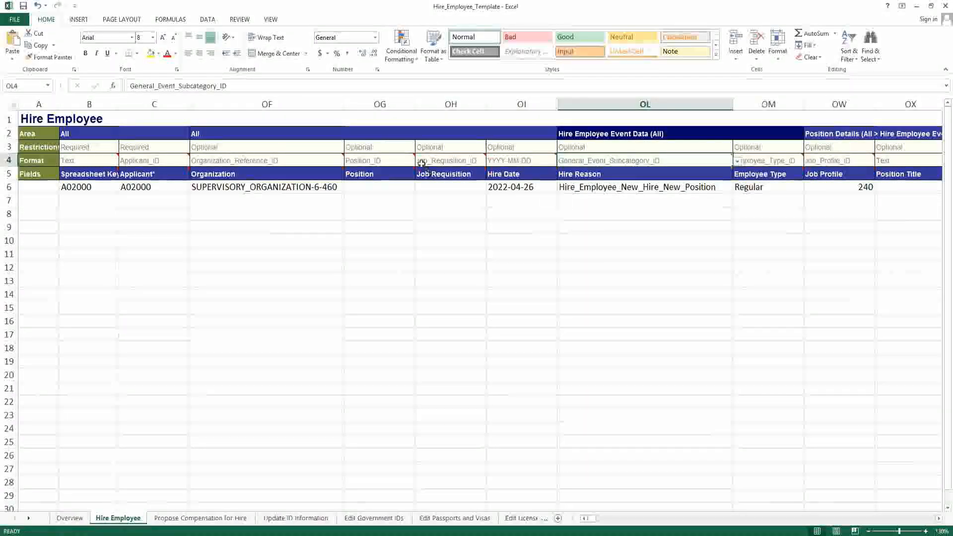
# Hide the empty Position and Job Requisition columns, OG and OH
pyautogui.moveTo(380, 104); pyautogui.dragTo(435, 104)
pyautogui.rightClick(435, 105)
pyautogui.click(459, 240)
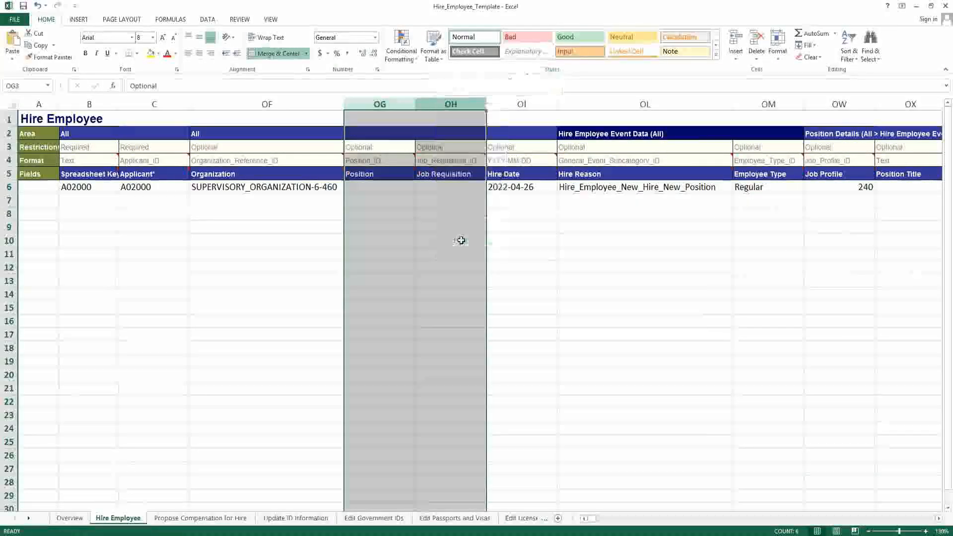
pyautogui.click(776, 192)
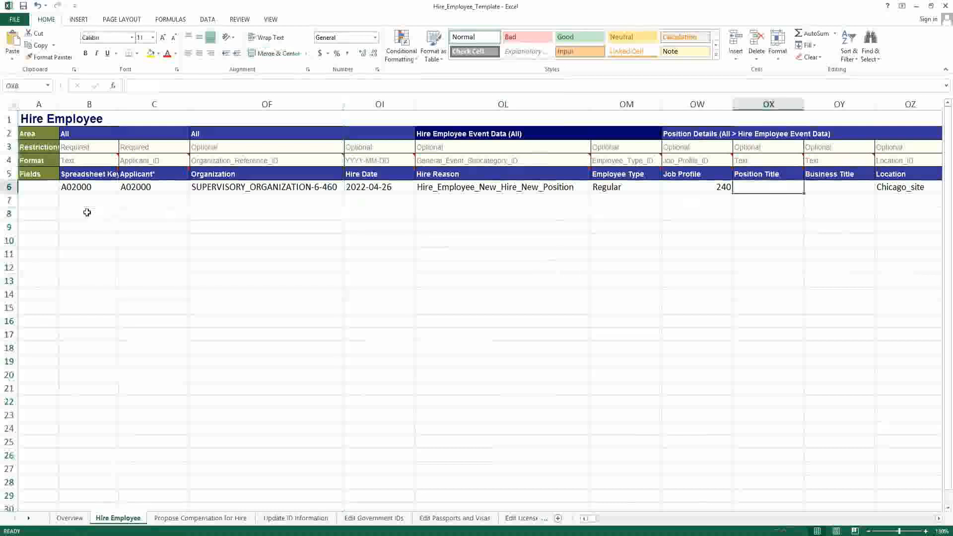
# Copy the second pre-hire's Applicant_ID from the Notepad++ notes and paste it as Spreadsheet Key and Applicant in row 7 of the Excel template
pyautogui.click(84, 201)
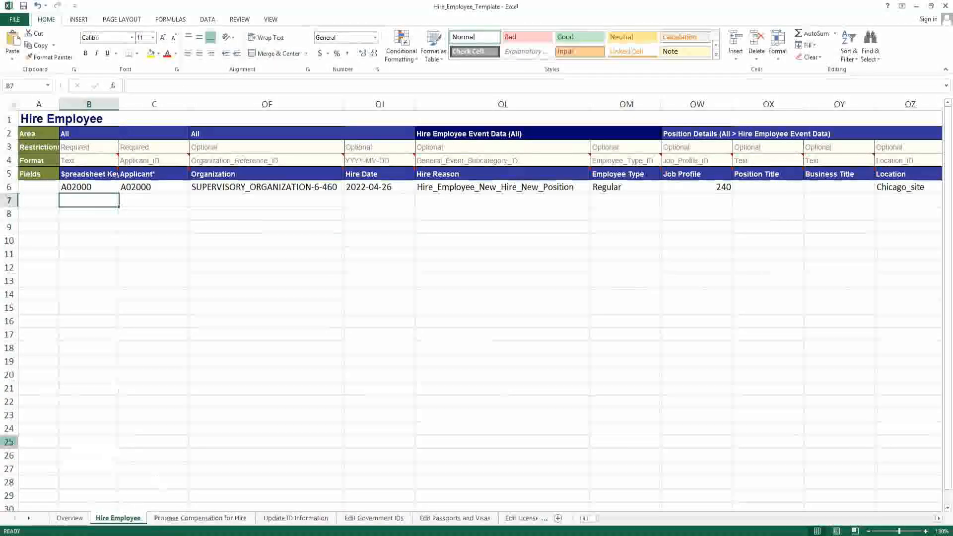
pyautogui.hotkey('alt', 'Tab')
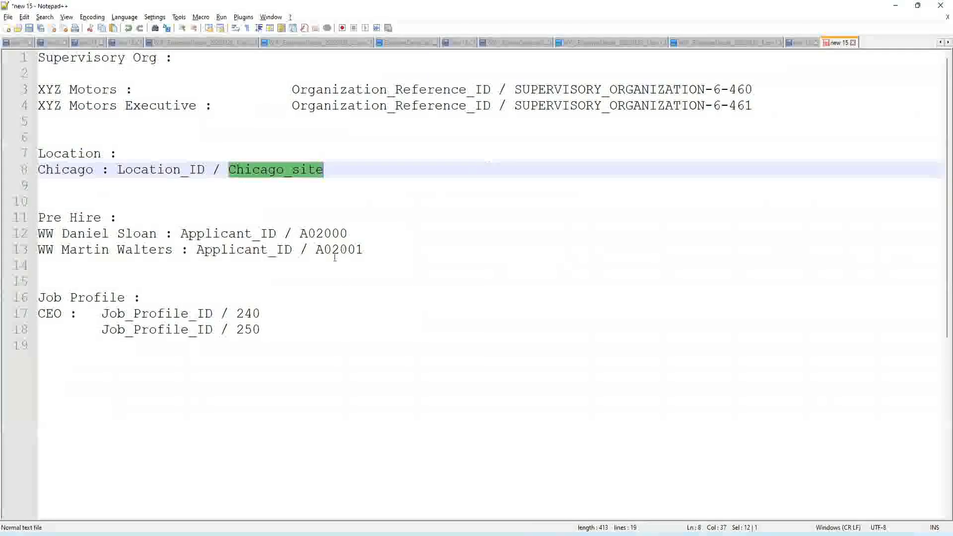
pyautogui.doubleClick(339, 250)
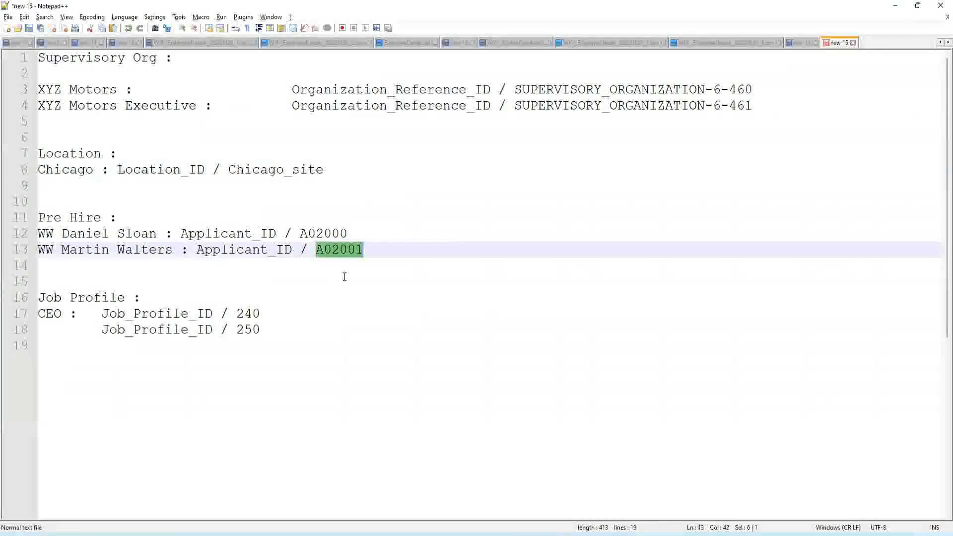
pyautogui.hotkey('alt', 'Tab')
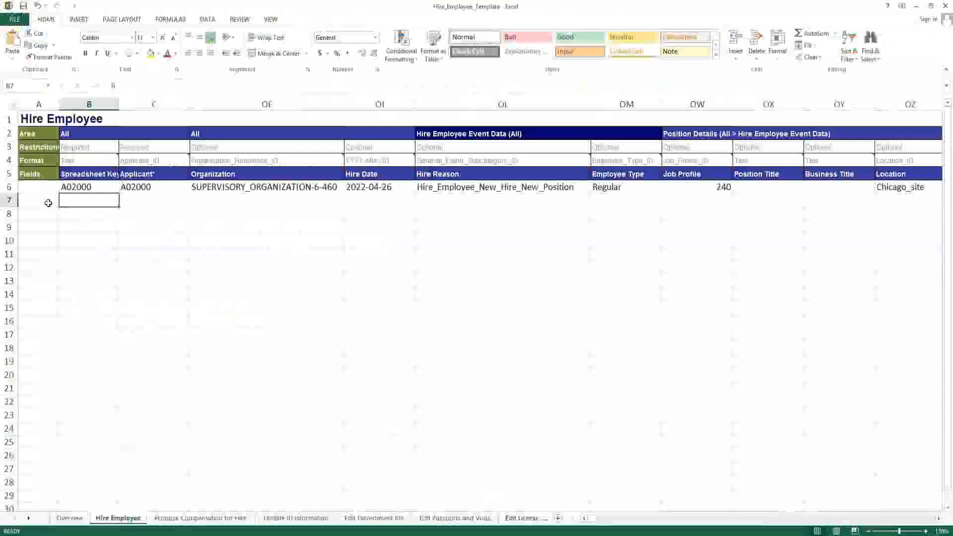
pyautogui.hotkey('ctrl', 'v')
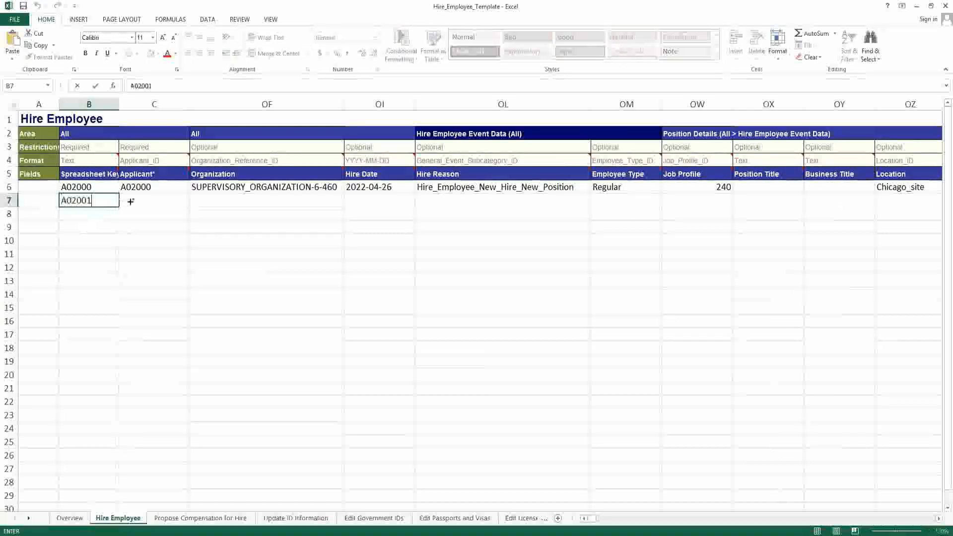
pyautogui.click(141, 201)
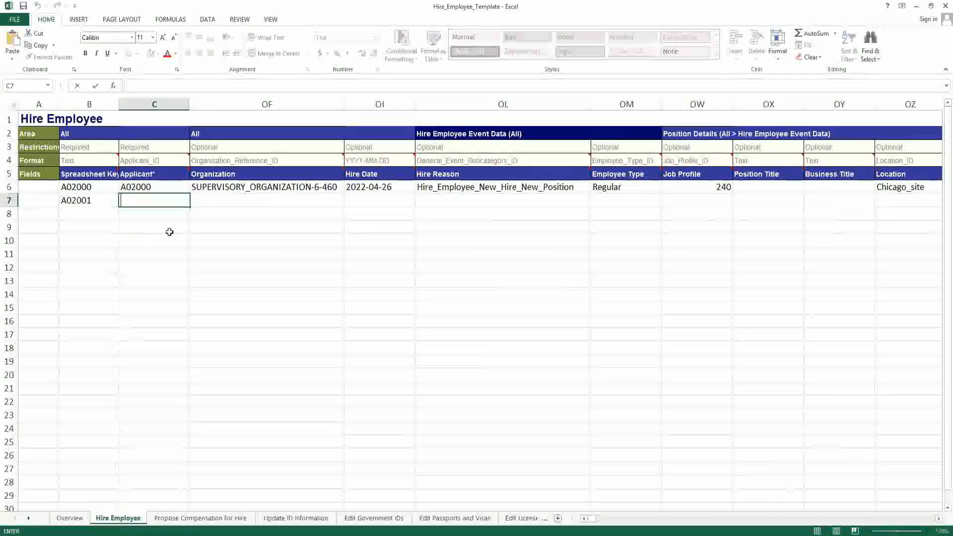
pyautogui.hotkey('ctrl', 'v')
pyautogui.press('Tab')
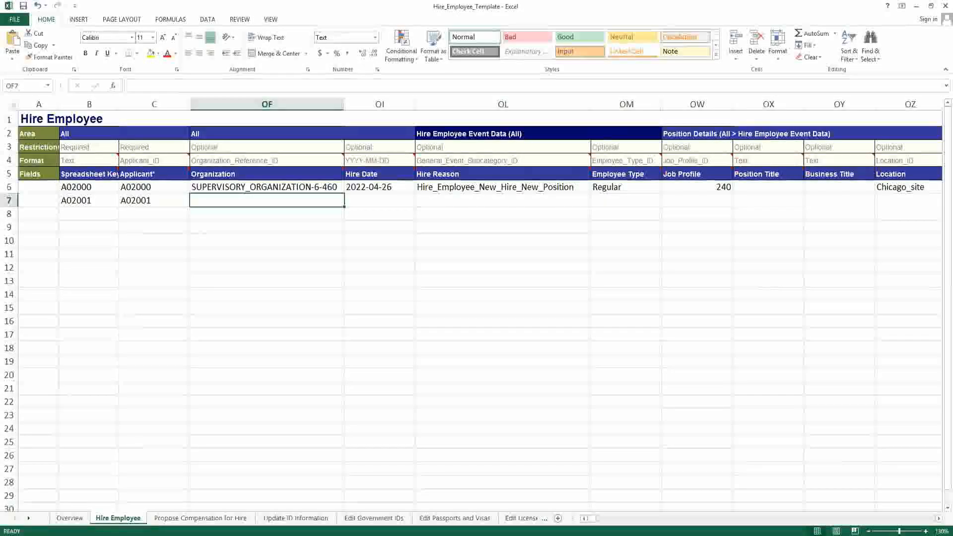
# Switch to the Notepad++ notes and copy the XYZ Motors Executive organization ID SUPERVISORY_ORGANIZATION-6-461
pyautogui.hotkey('alt', 'Tab')
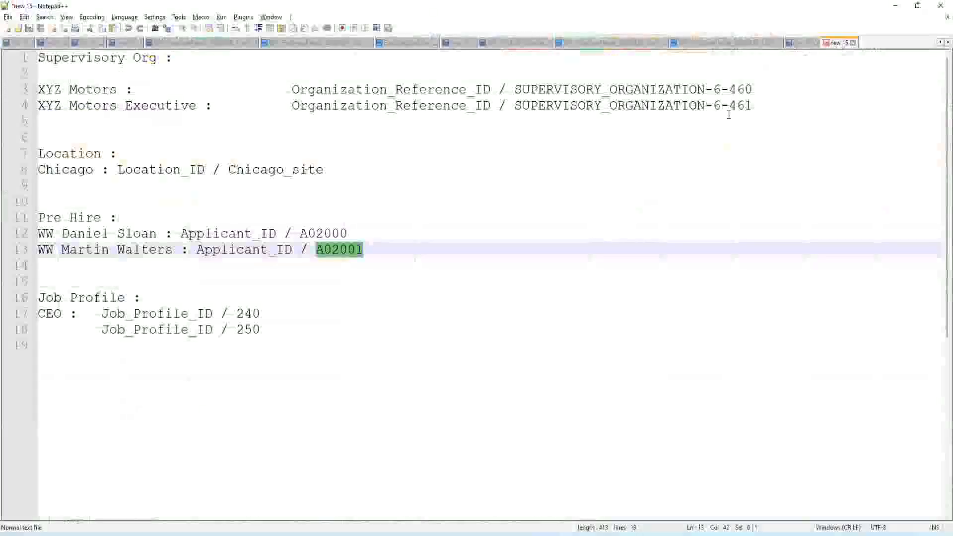
pyautogui.moveTo(754, 105); pyautogui.dragTo(511, 110)
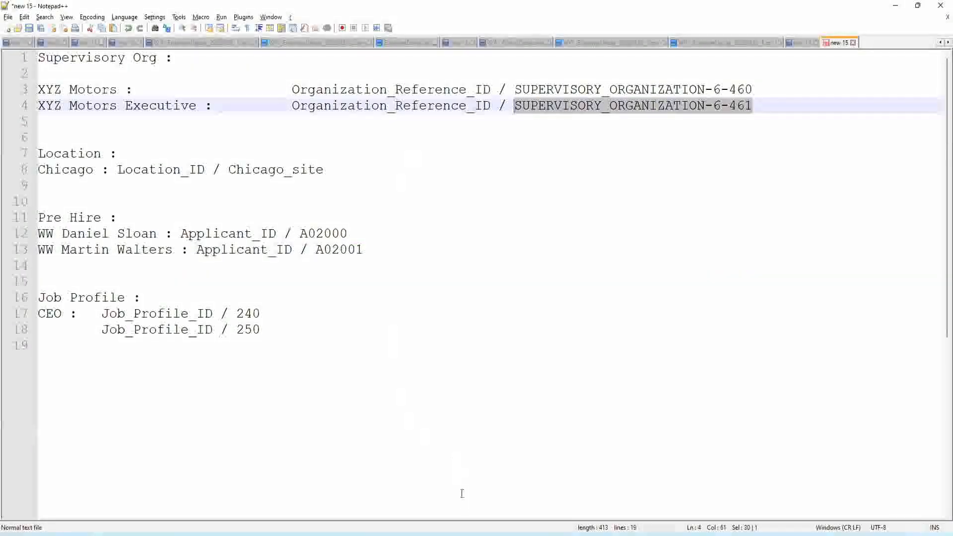